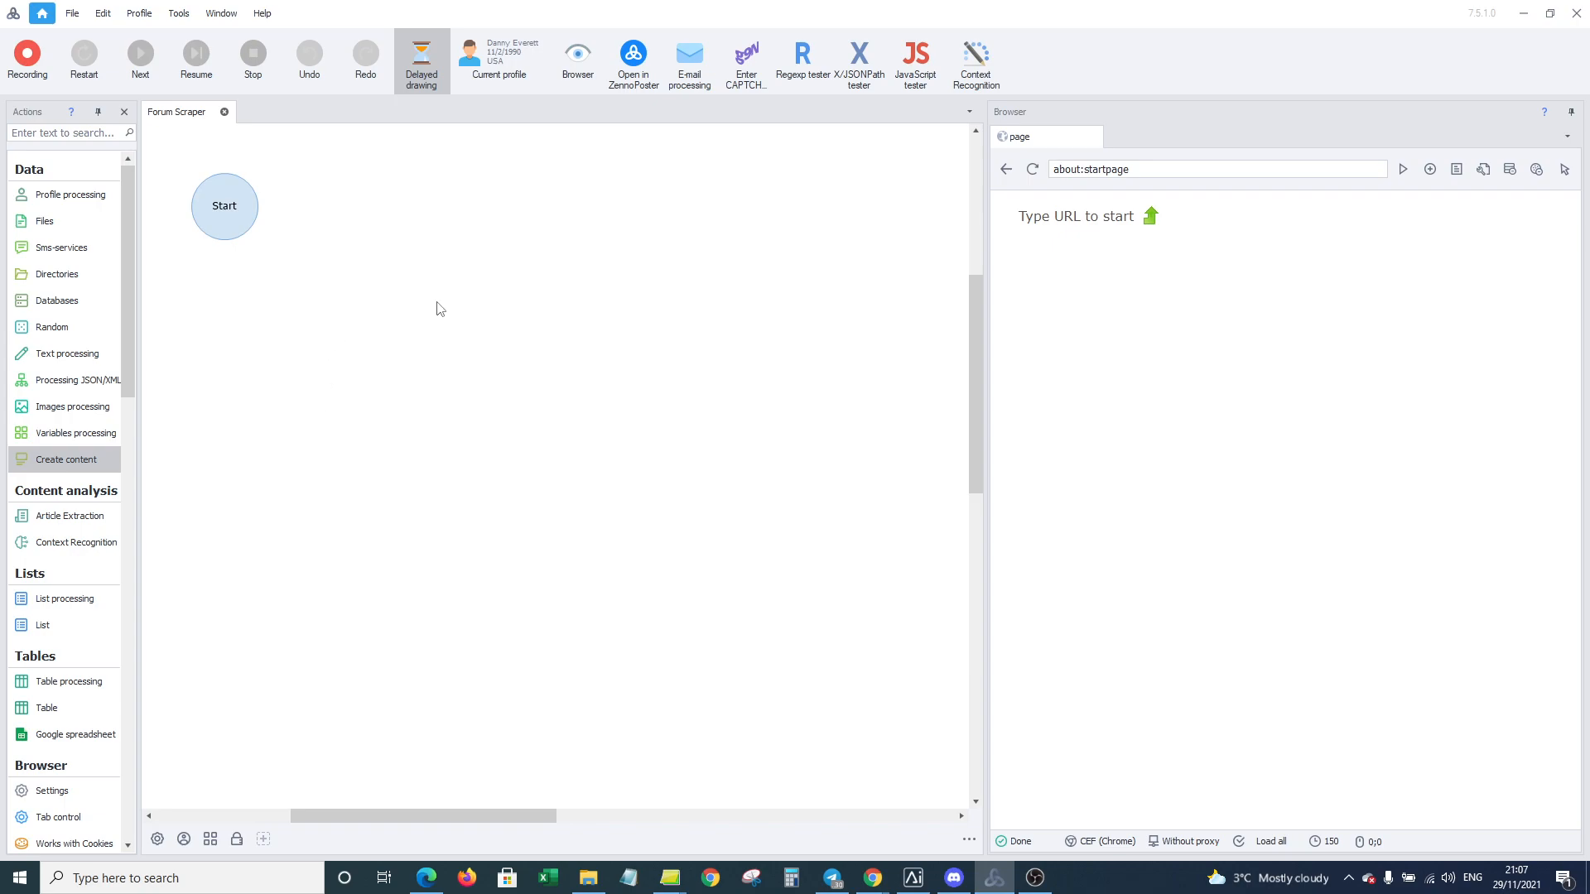
click(1158, 168)
drag(1148, 173, 1032, 174)
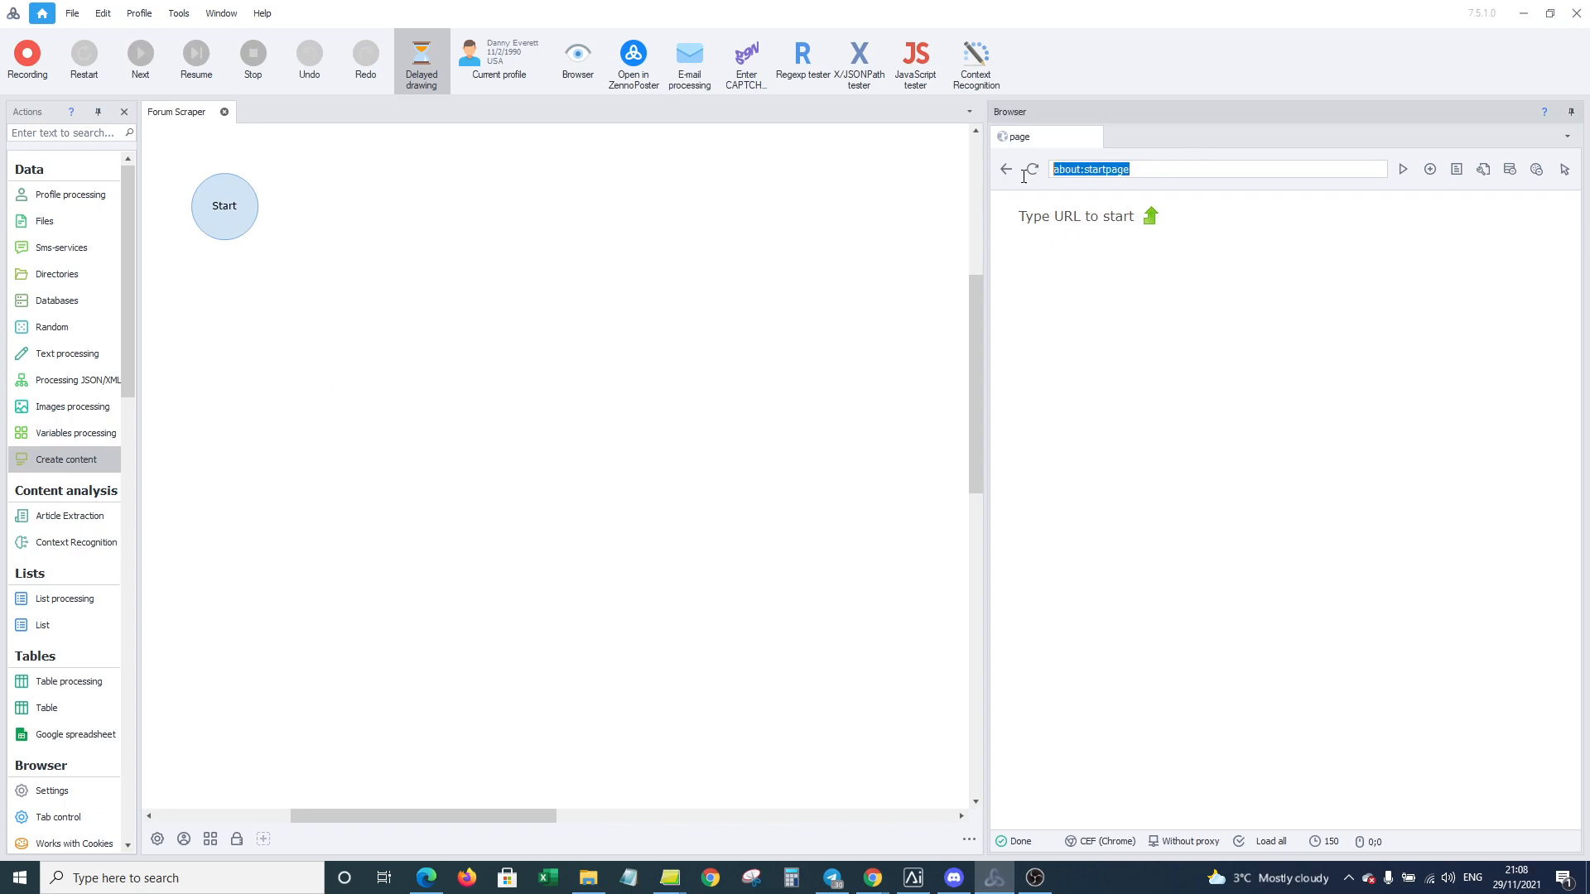
right_click(1087, 171)
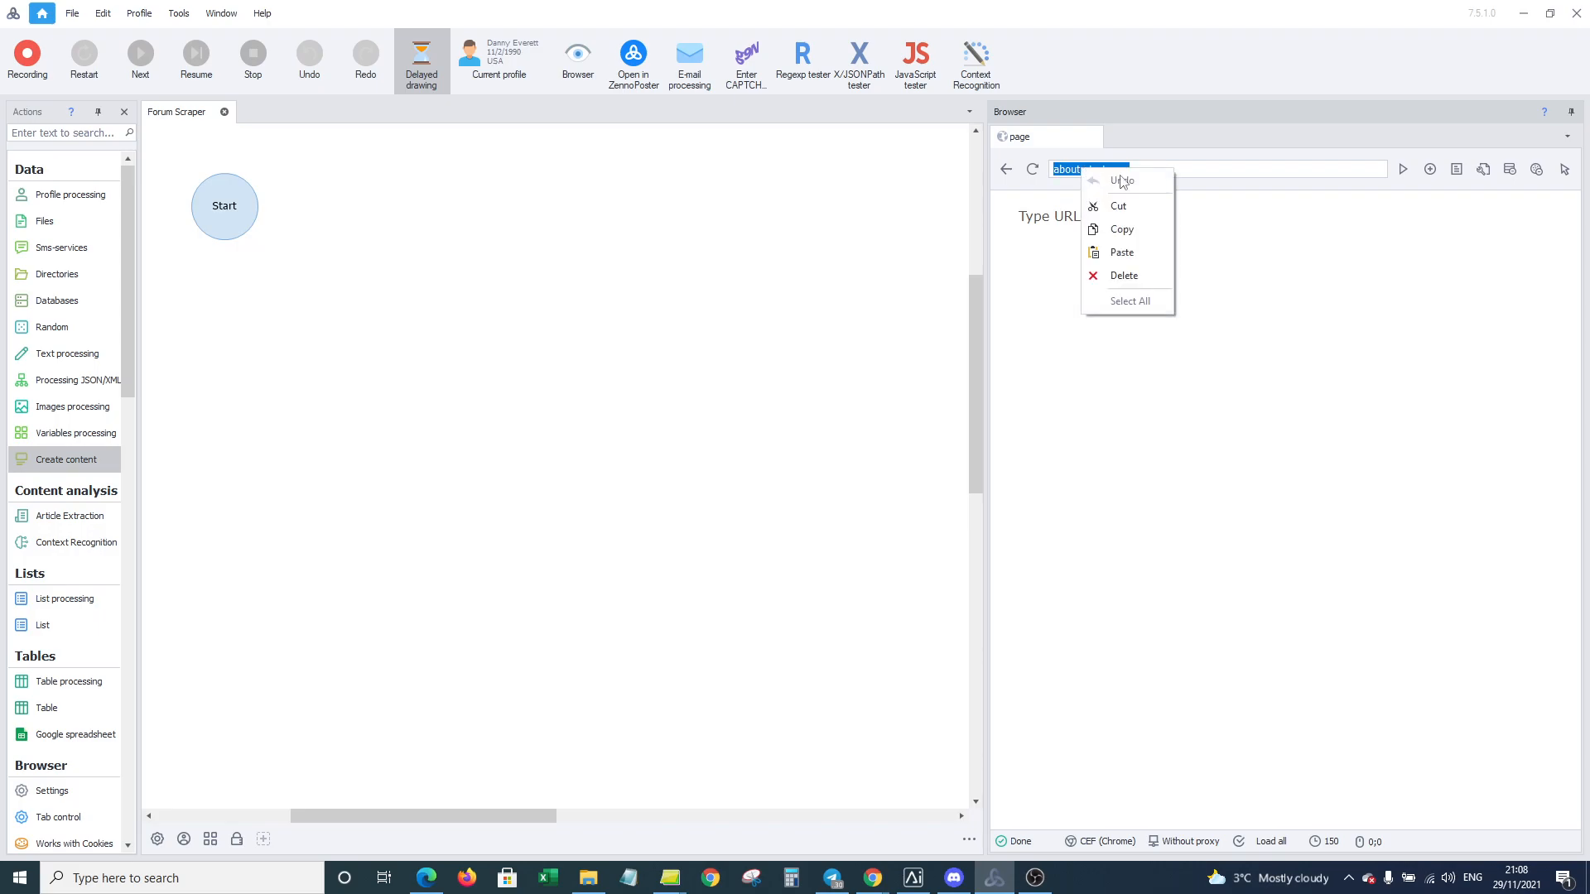
click(1155, 253)
key(Return)
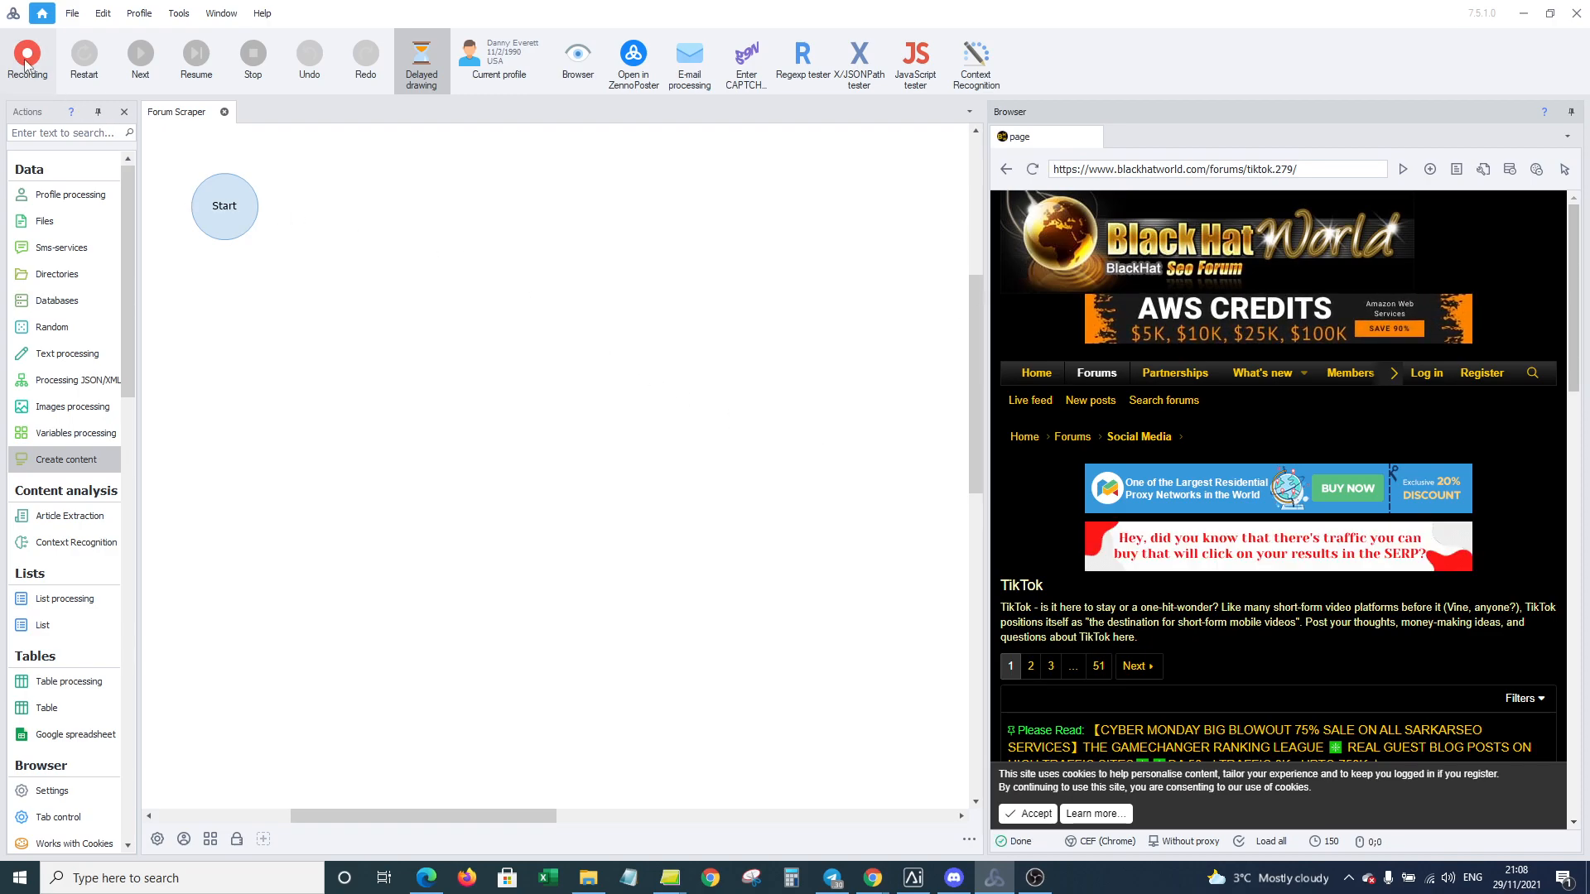
Step: Record clearing cookies and loading the TikTok forum page as the first actions after Start
click(219, 209)
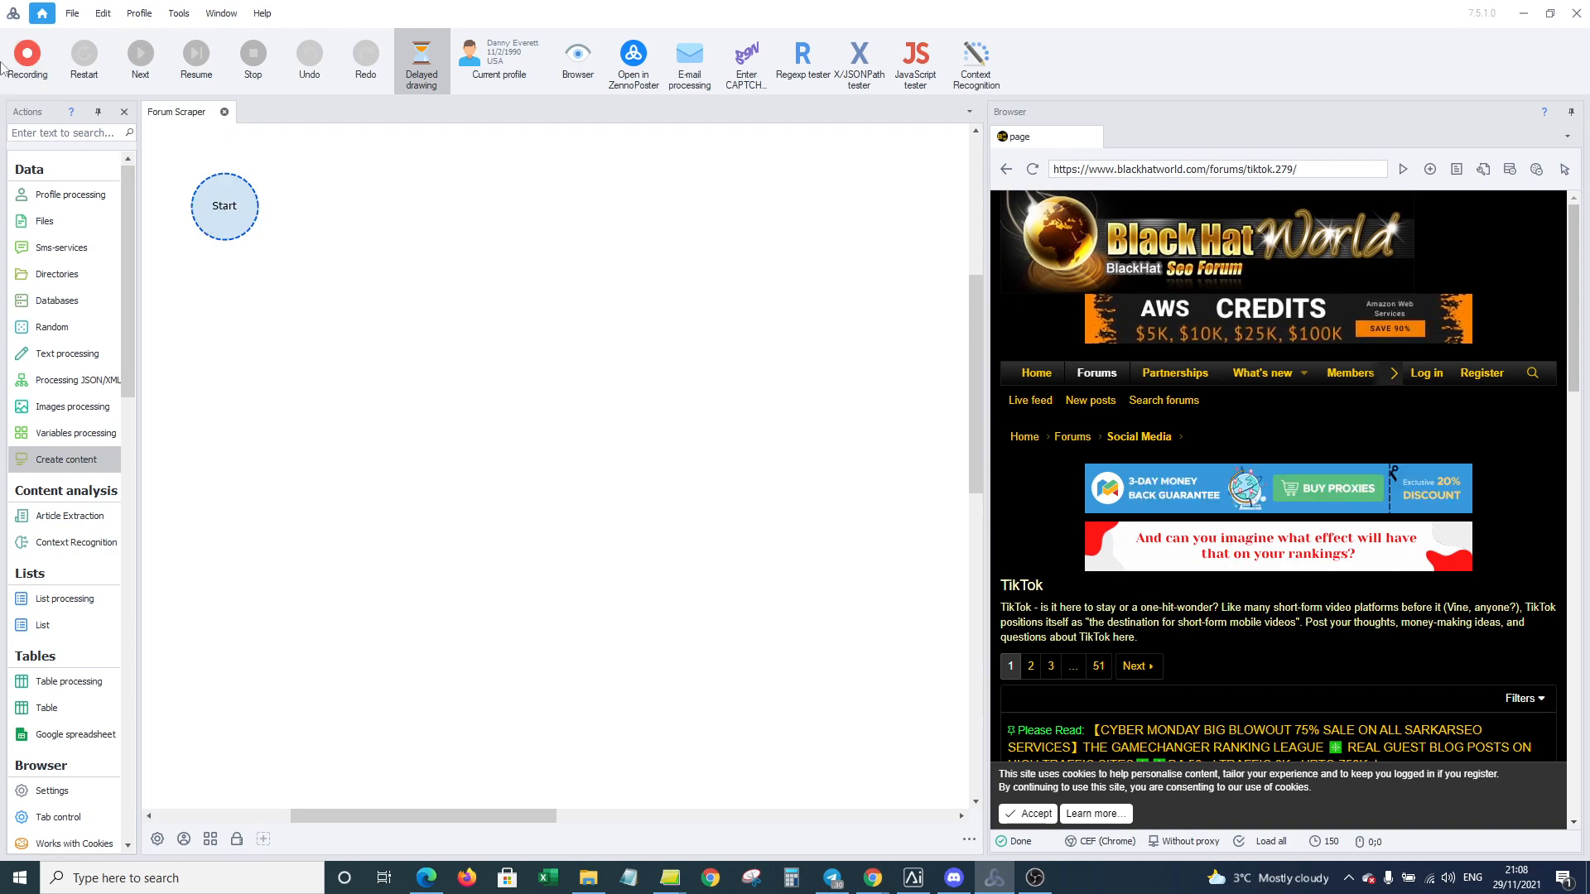
click(1331, 167)
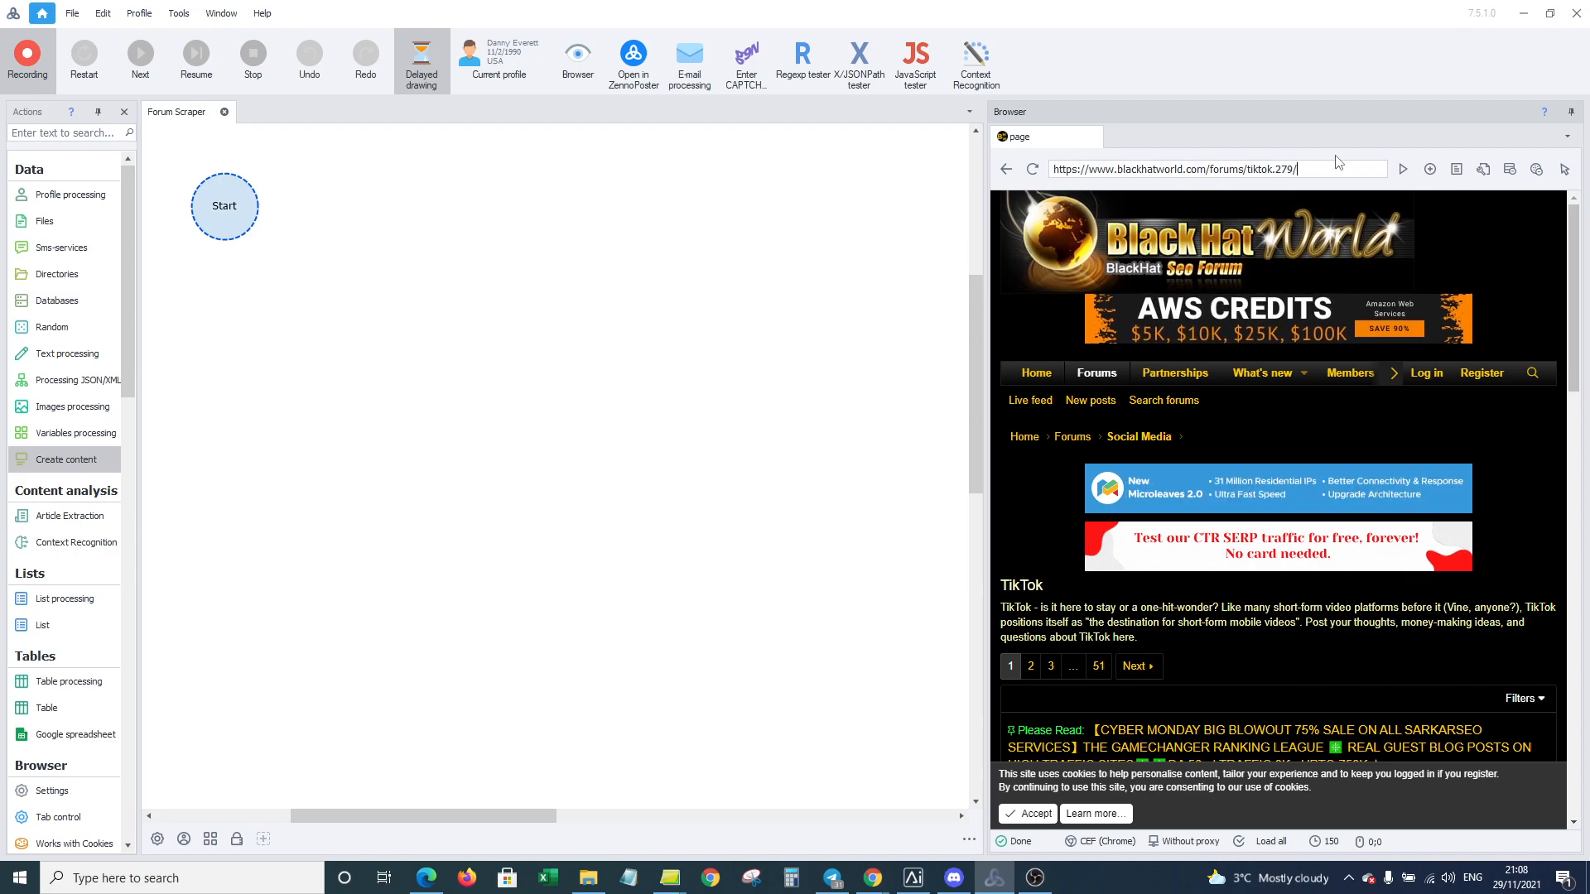
key(Return)
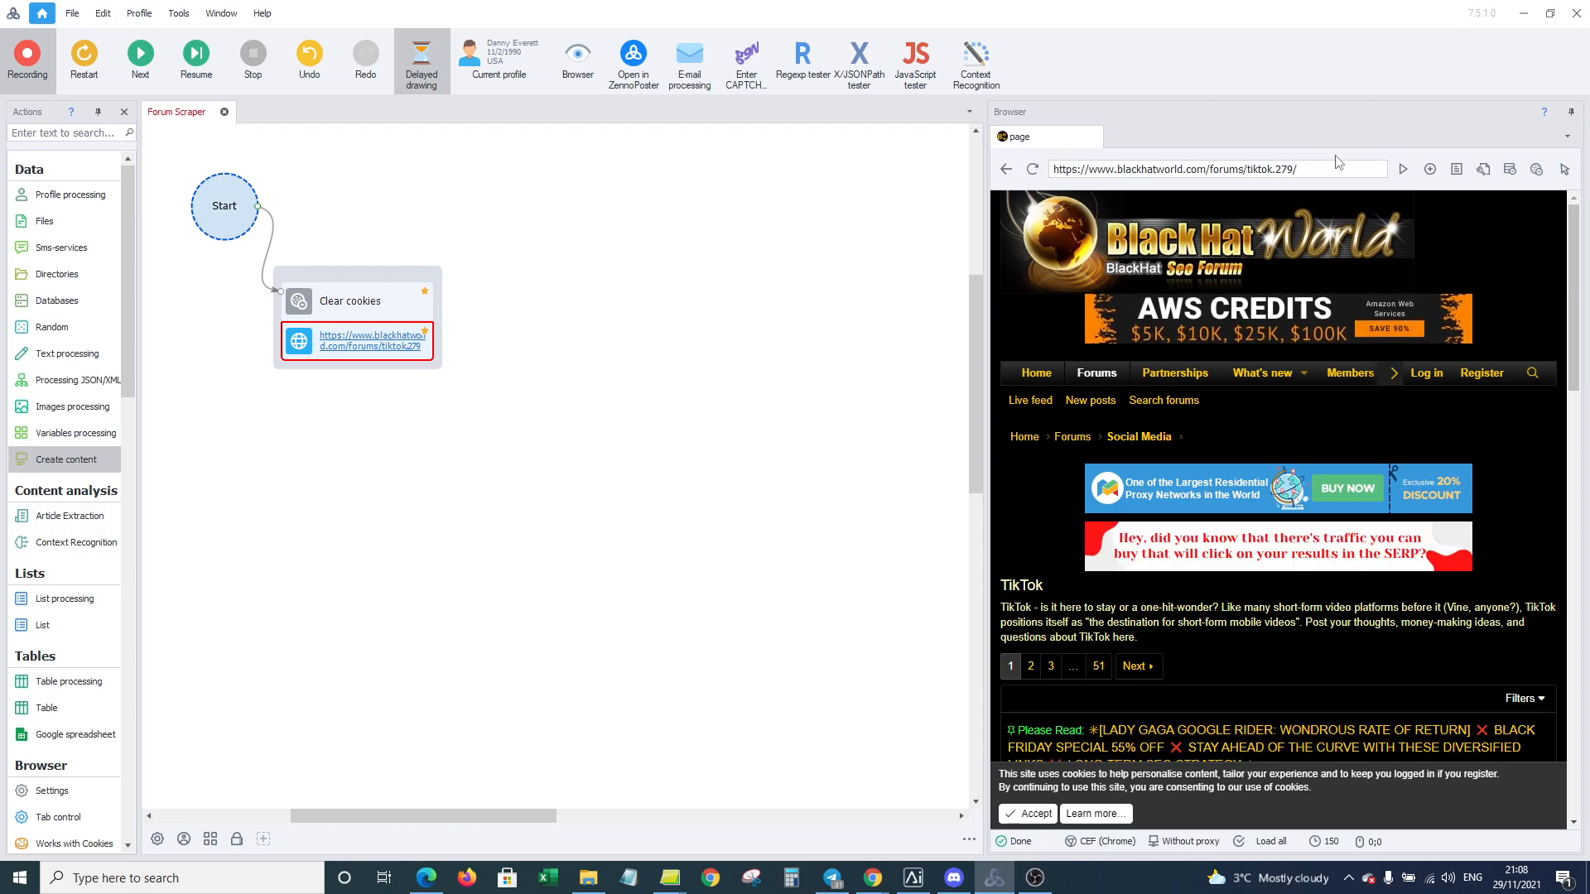
Step: Parse the text of many forum thread titles, starting from "TikTok Glitch?", and add the parsing action to the project
scroll(1221, 334, down, 5)
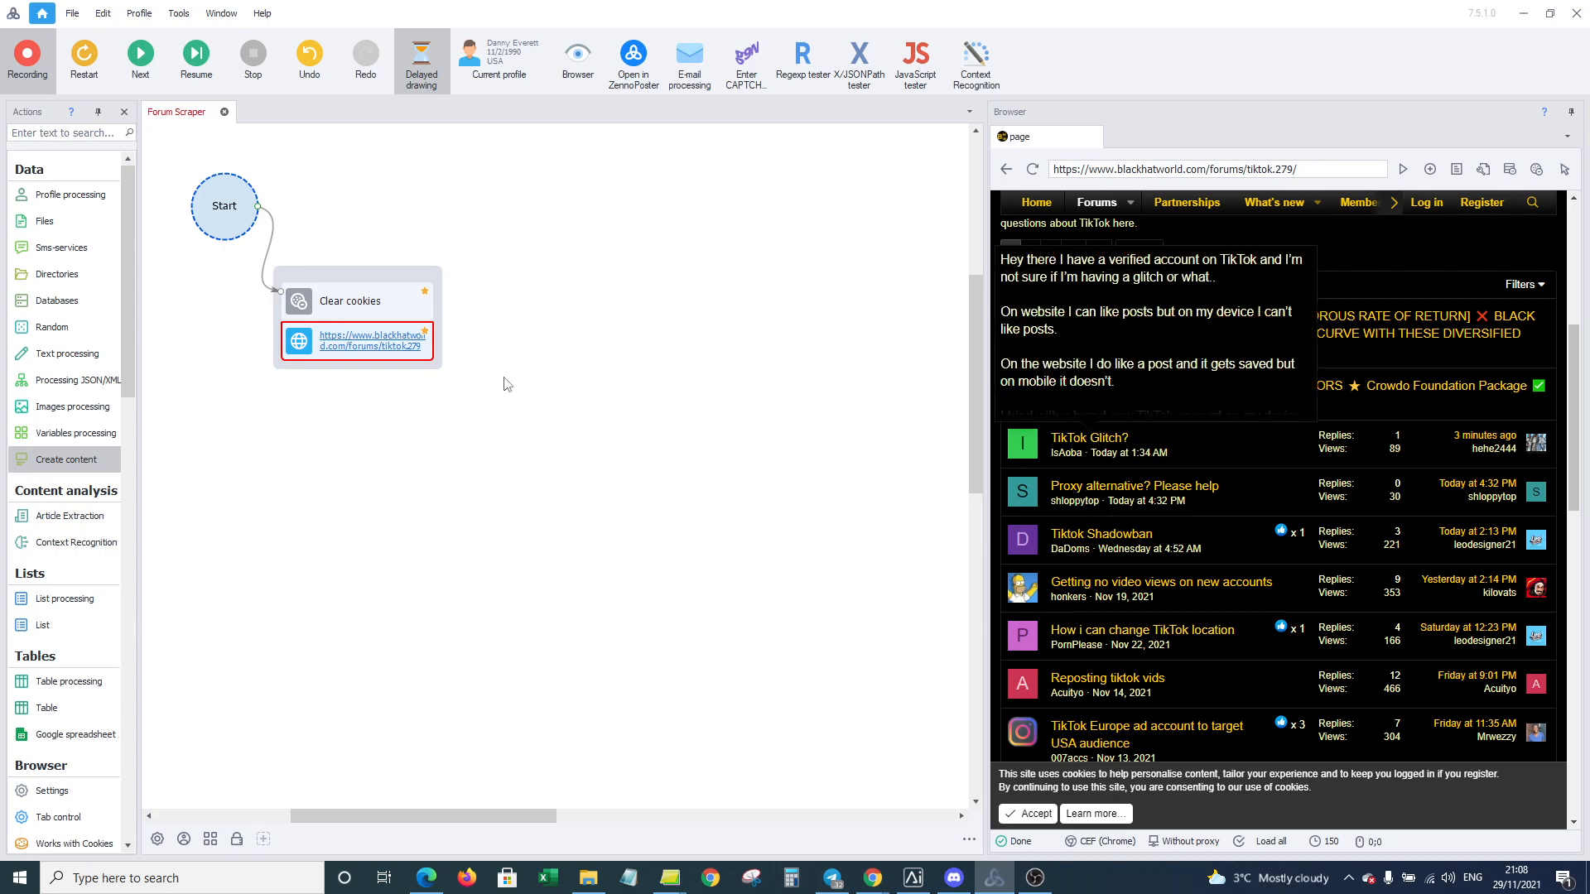
right_click(1074, 438)
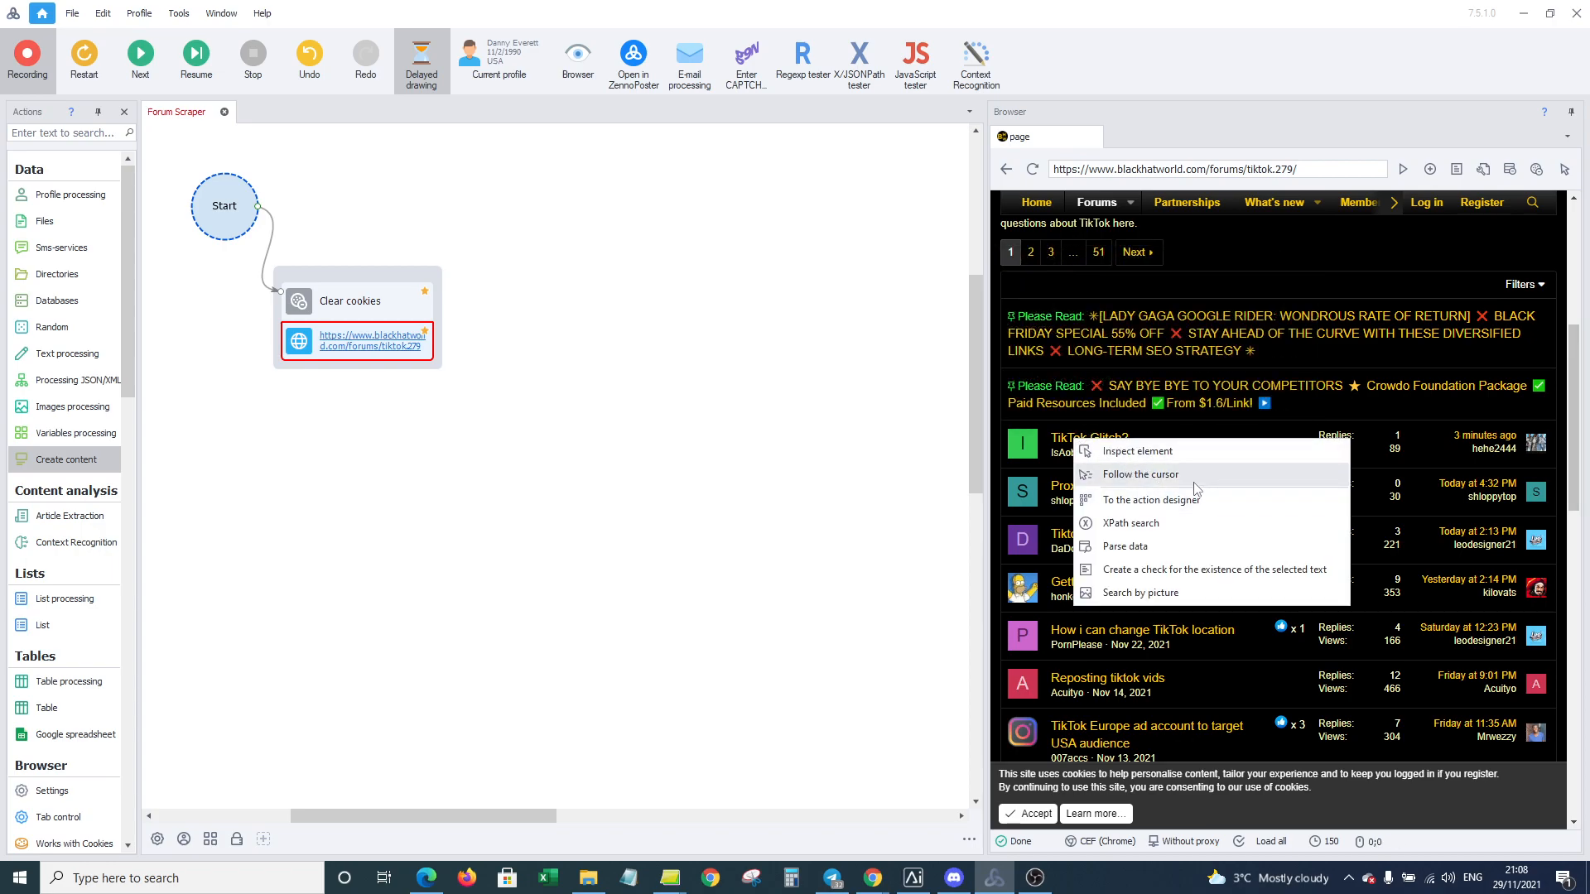
click(1171, 540)
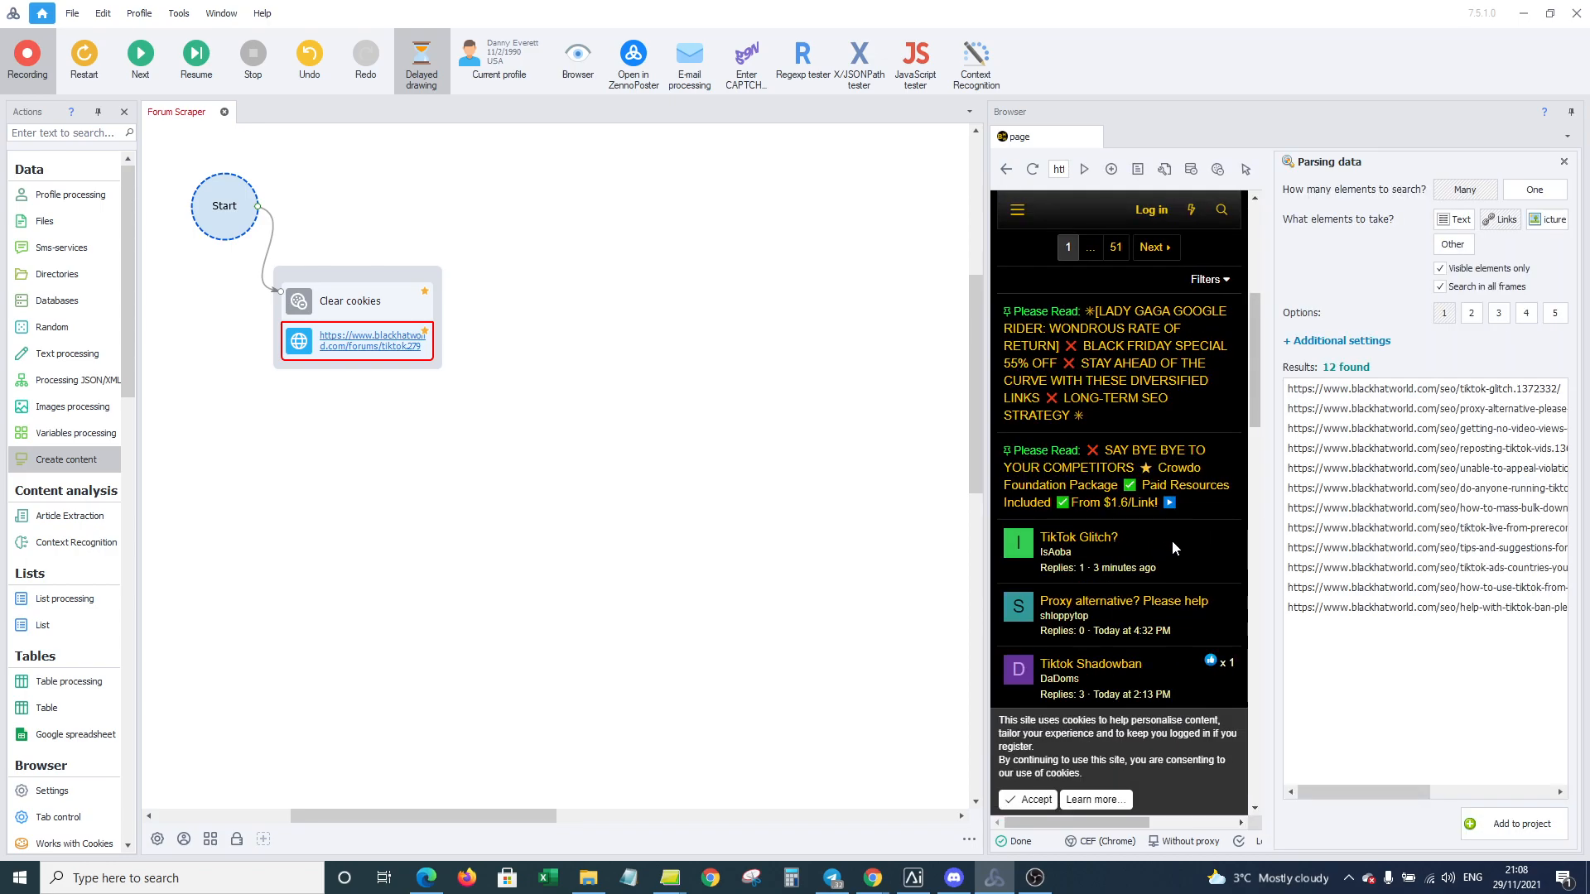
click(1457, 222)
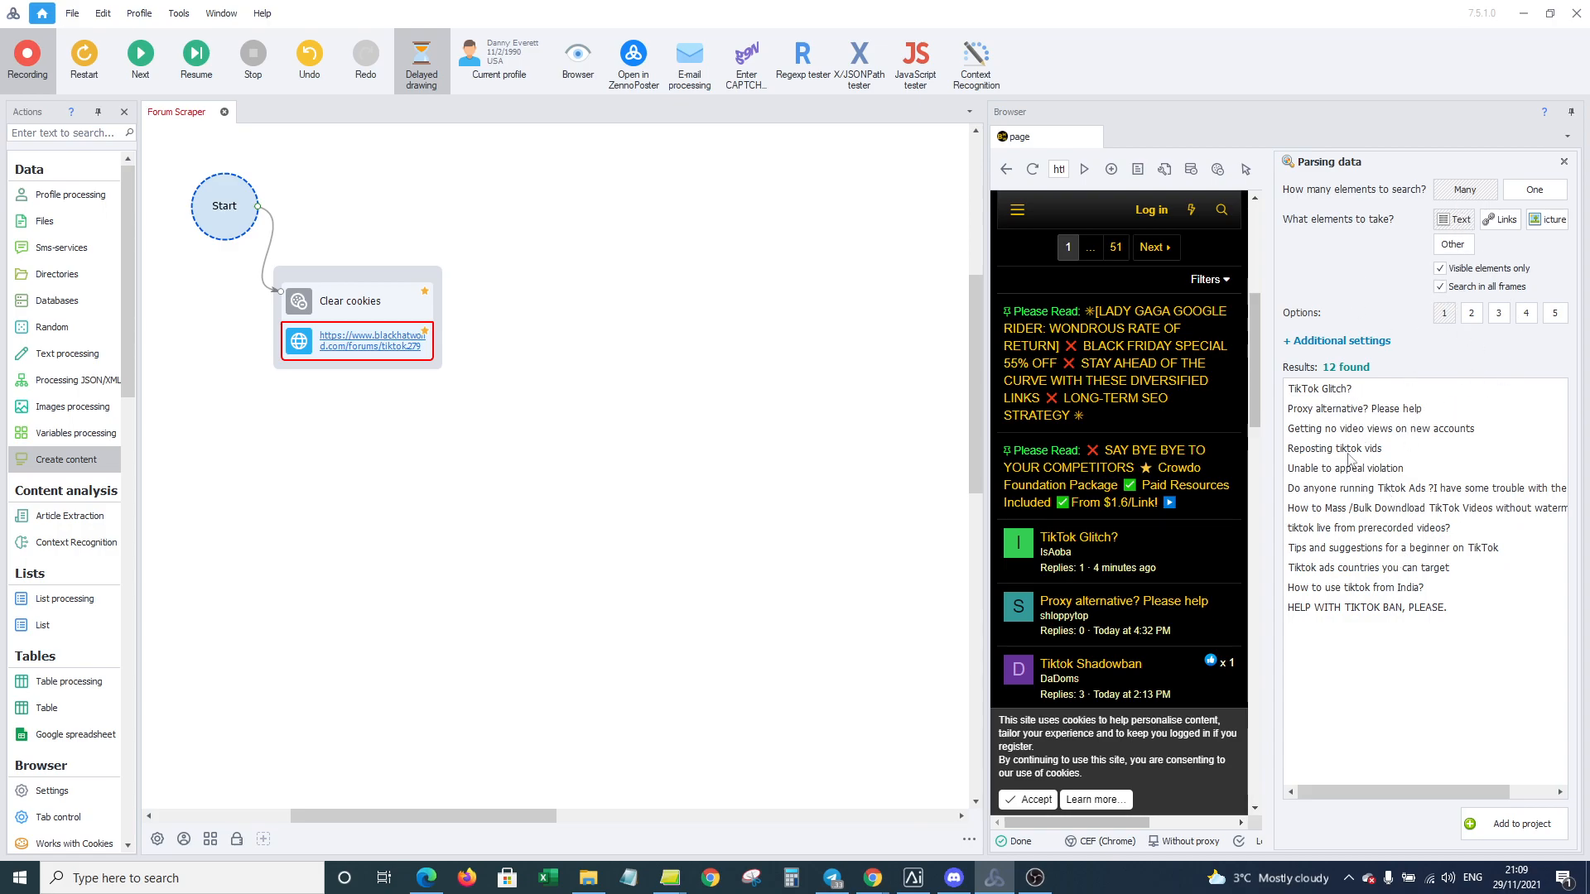
click(1505, 825)
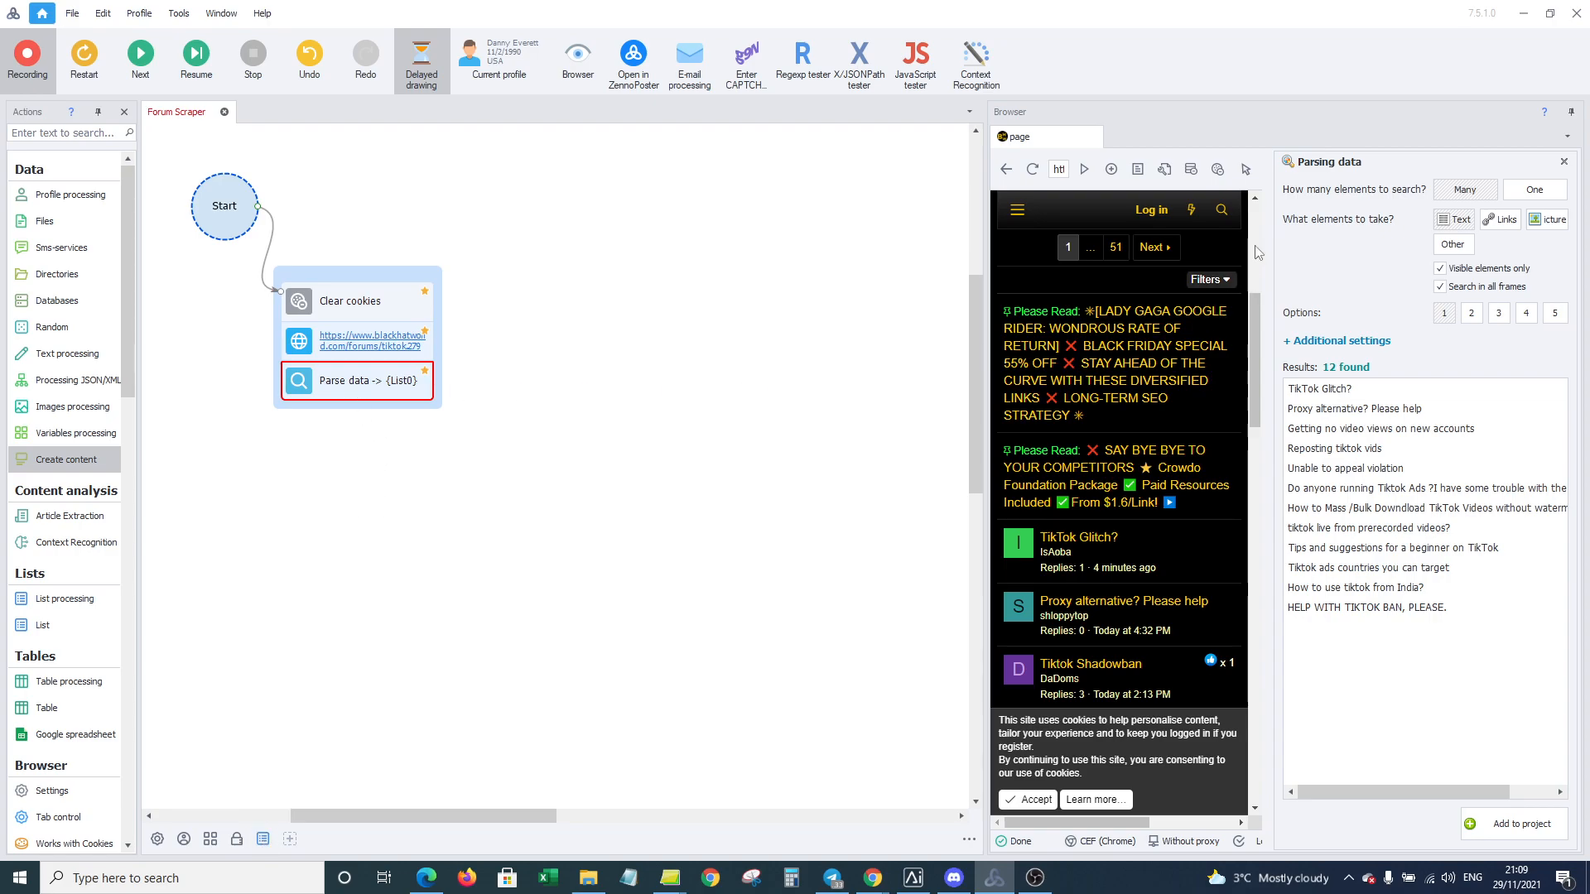
click(1564, 163)
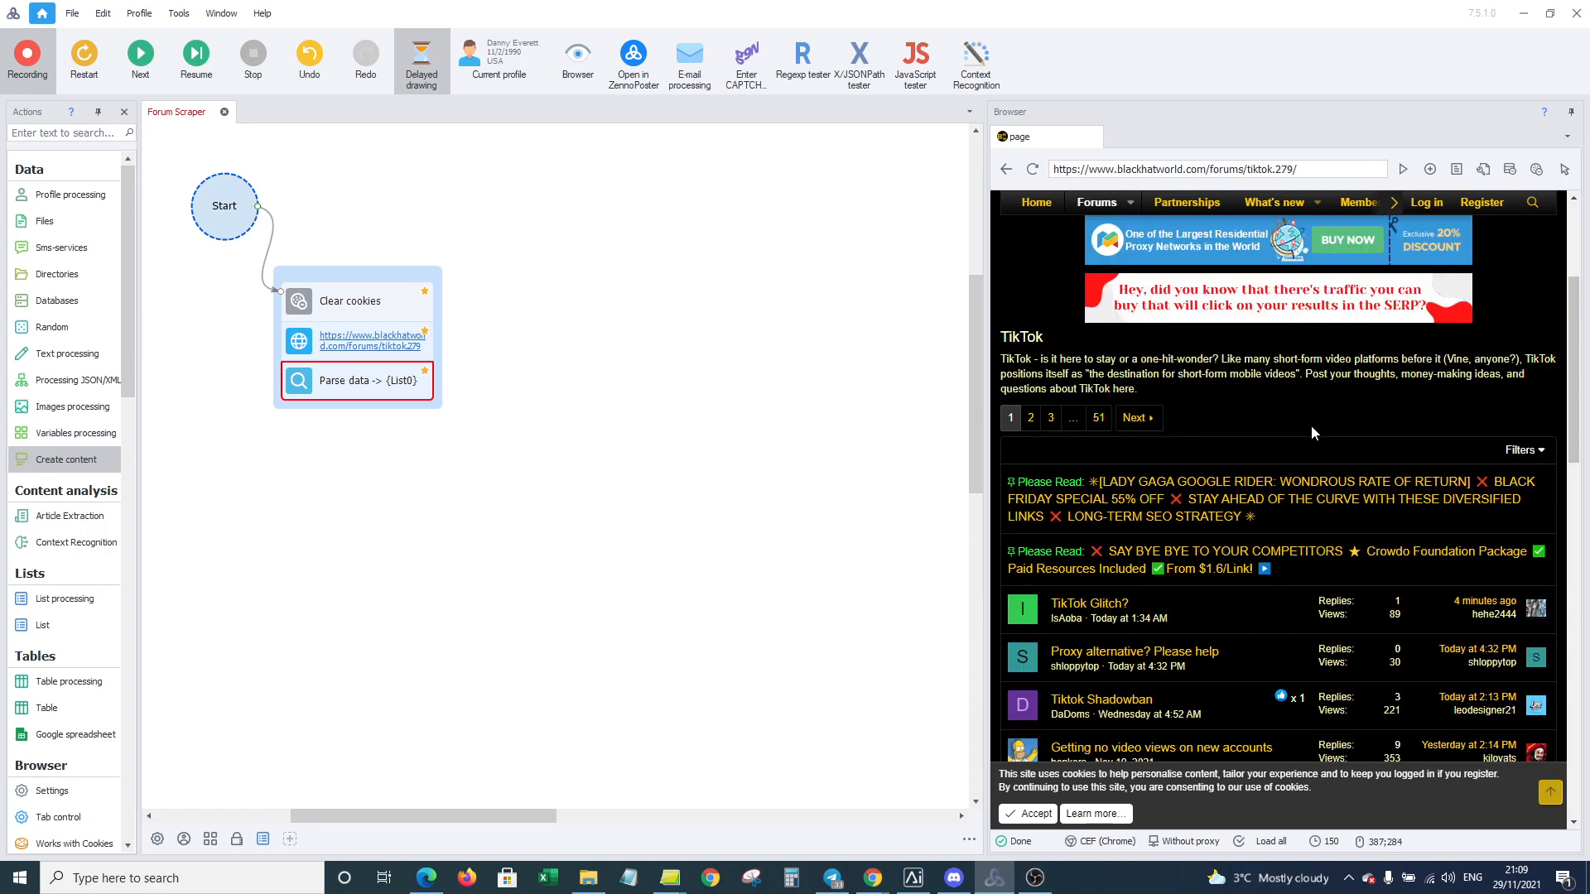
Step: Browse forum pages 2 and 3 with recording off to examine how the page number appears in the URL
scroll(1308, 429, up, 3)
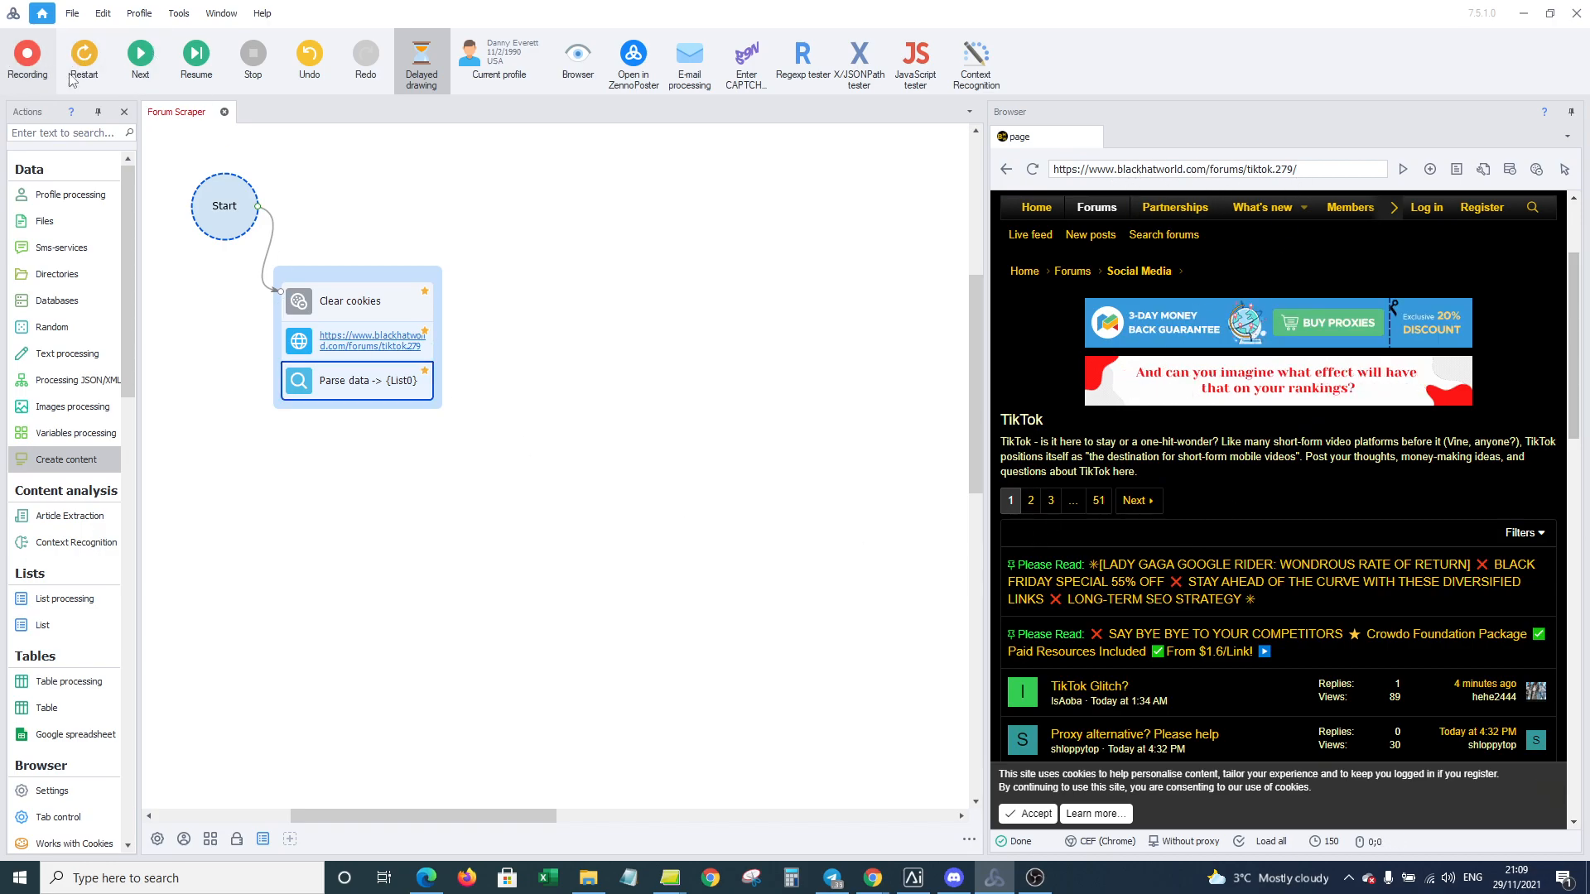
click(1030, 502)
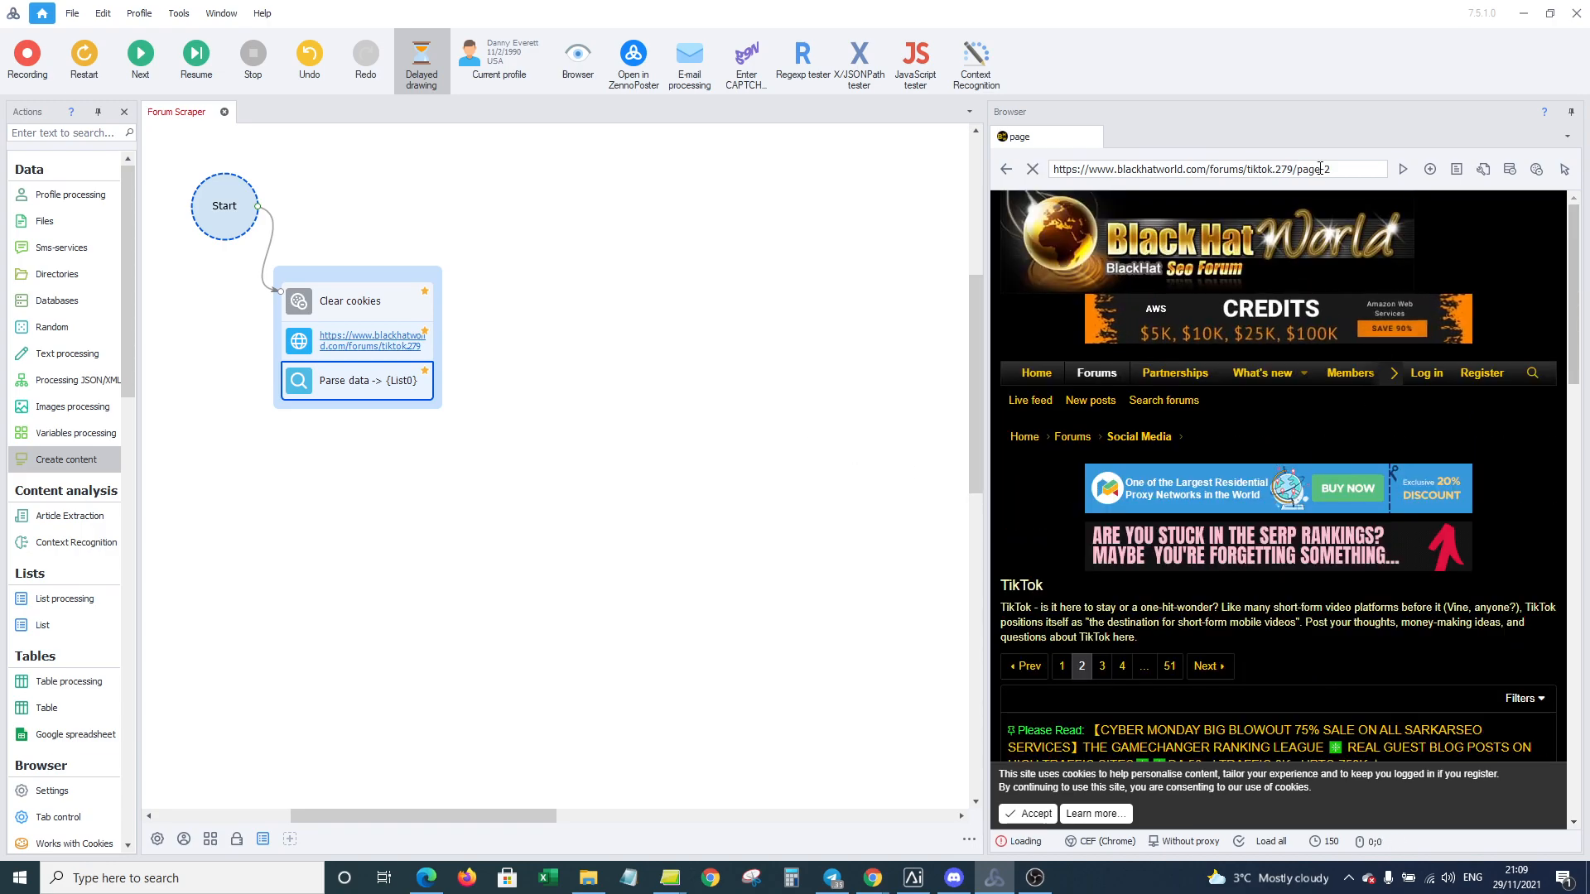
drag(1296, 171, 1332, 171)
click(1348, 171)
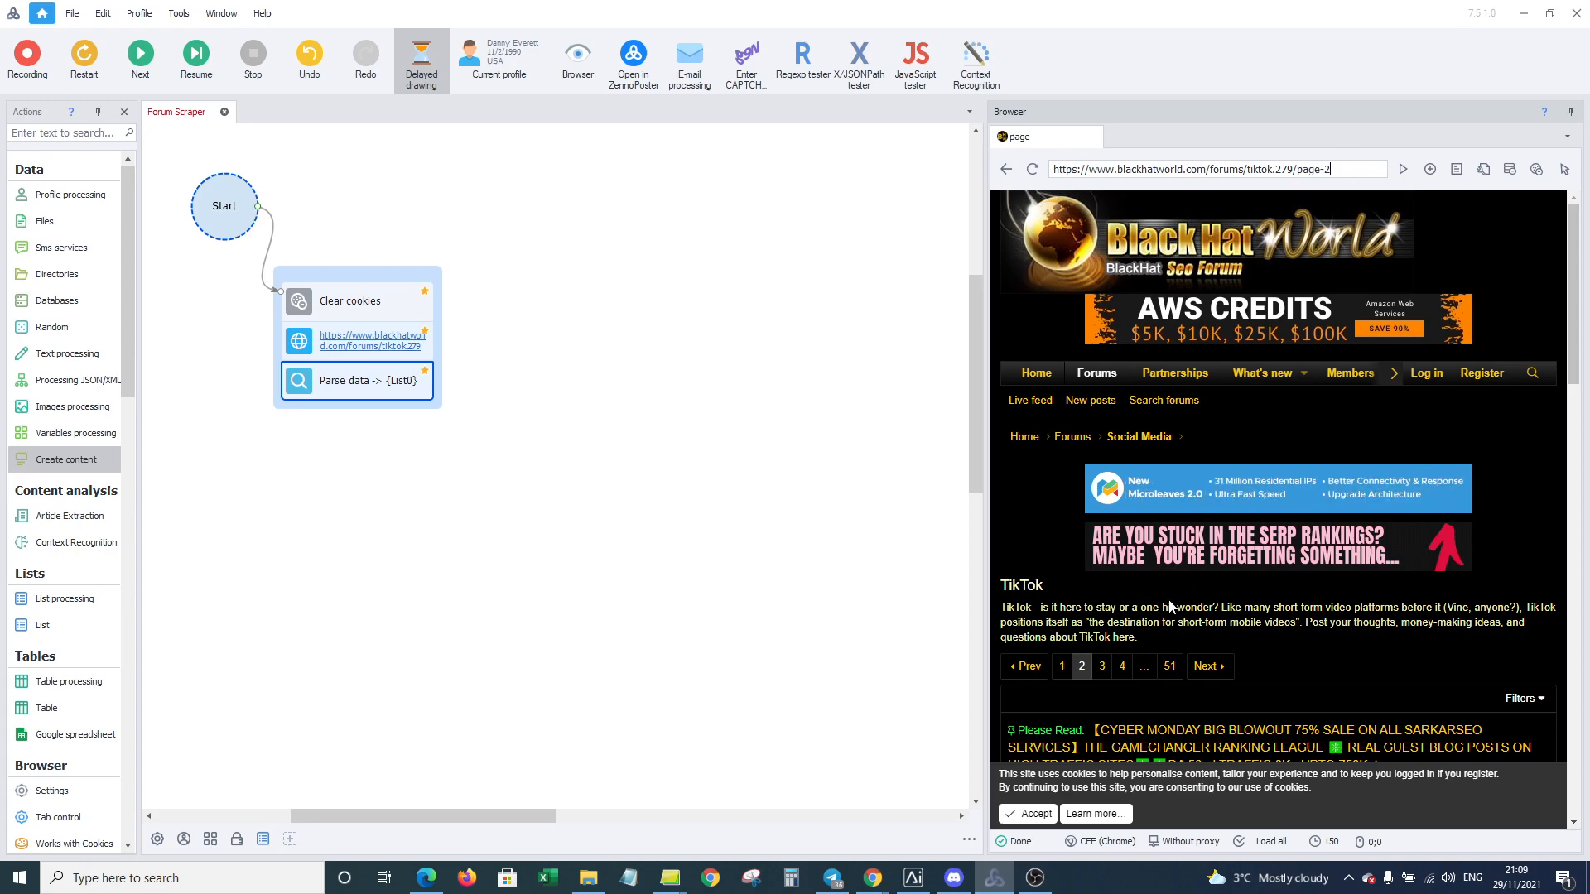
click(1102, 666)
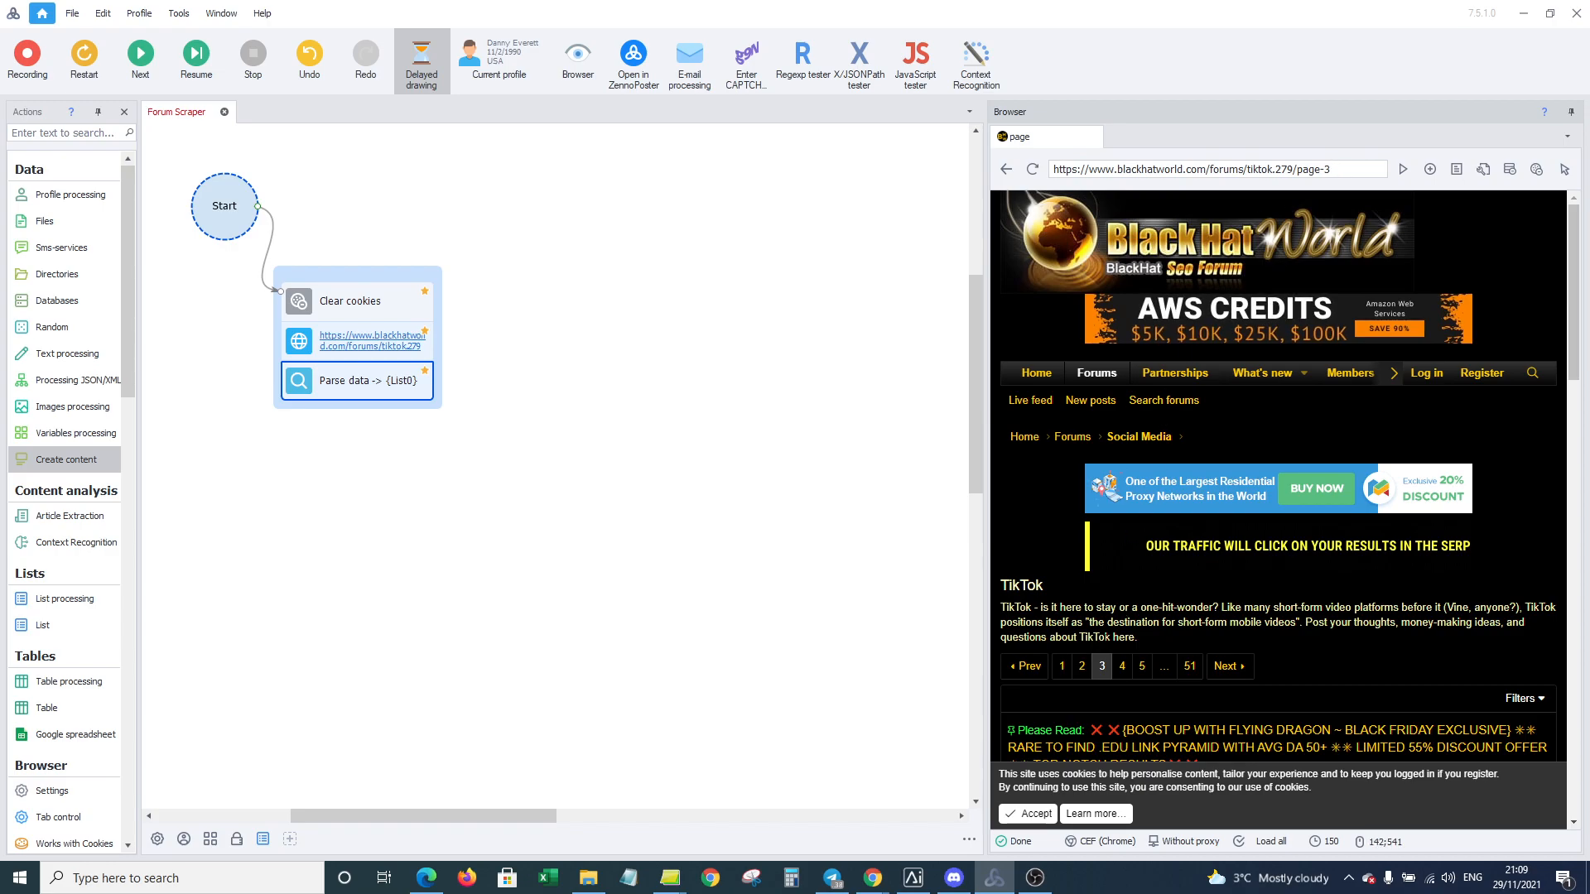
click(1081, 666)
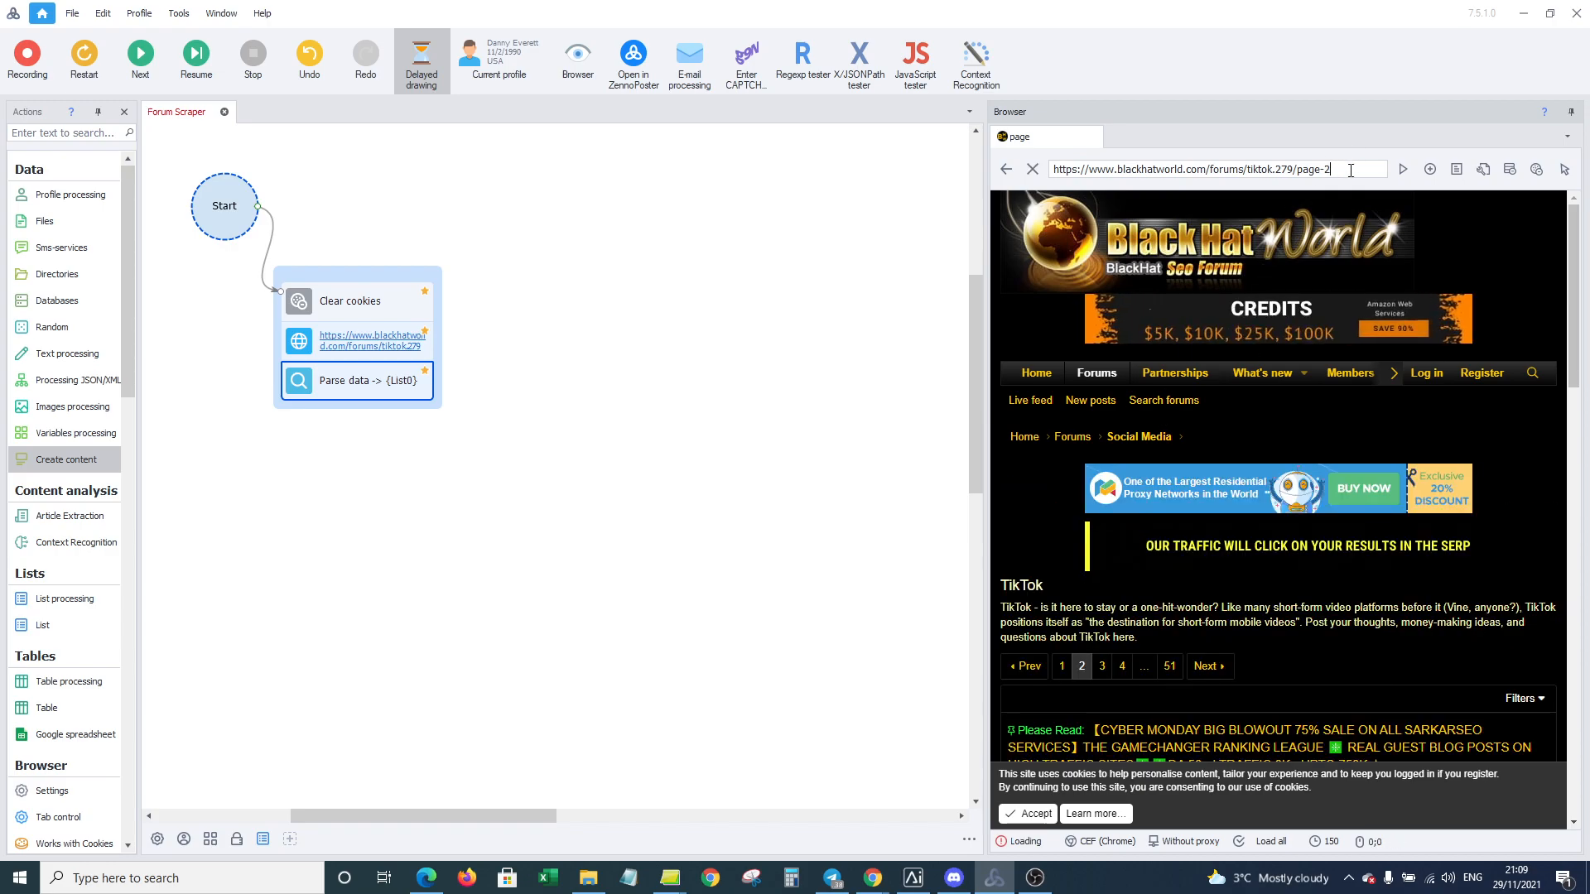
click(362, 421)
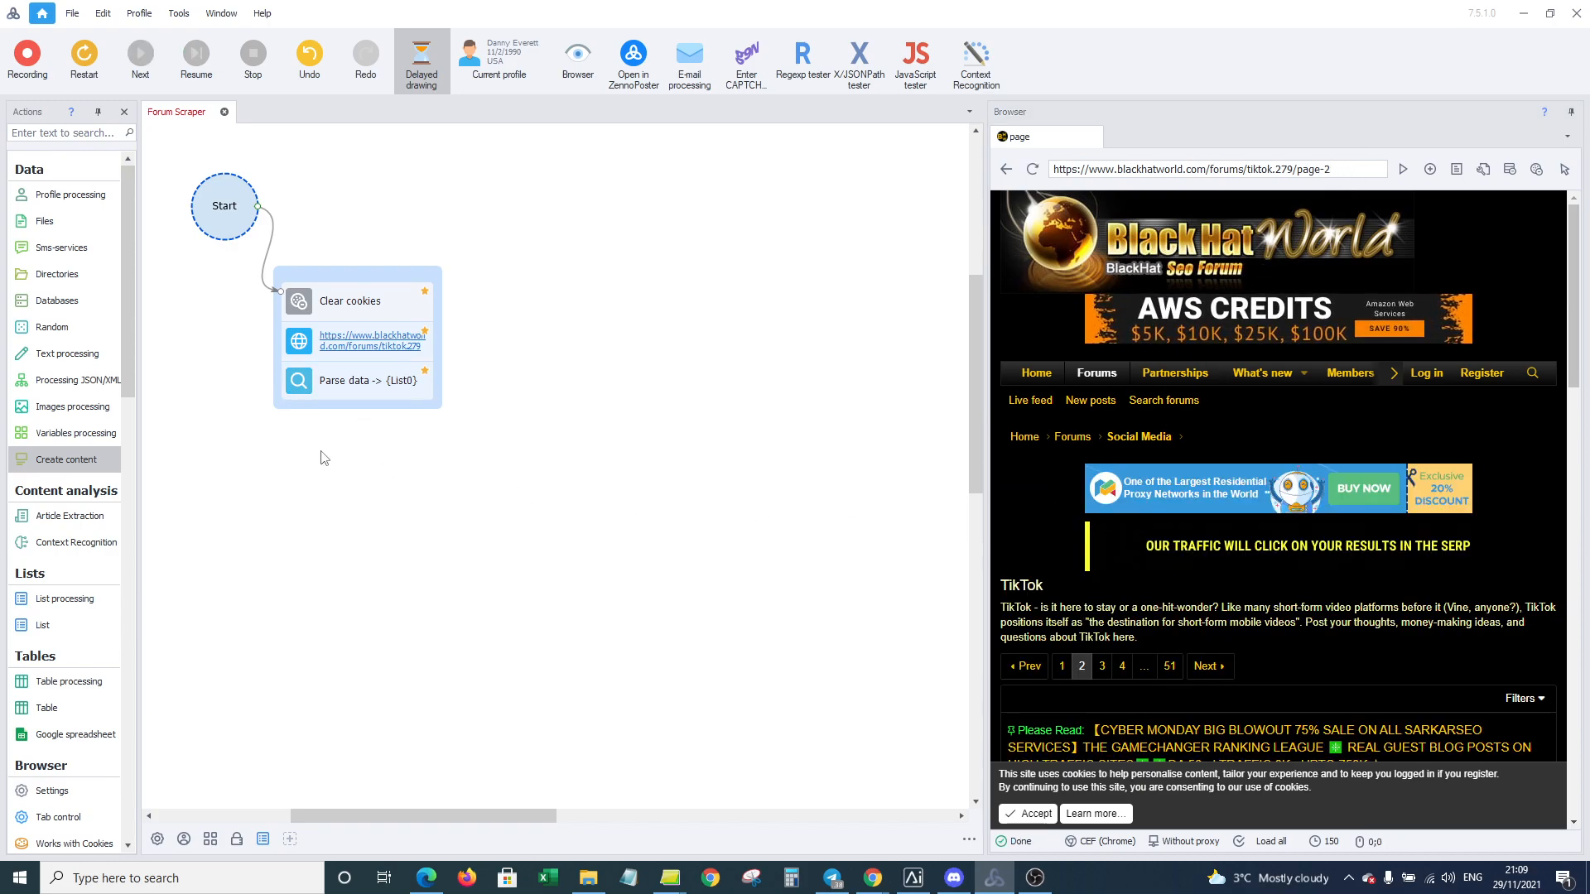
click(324, 394)
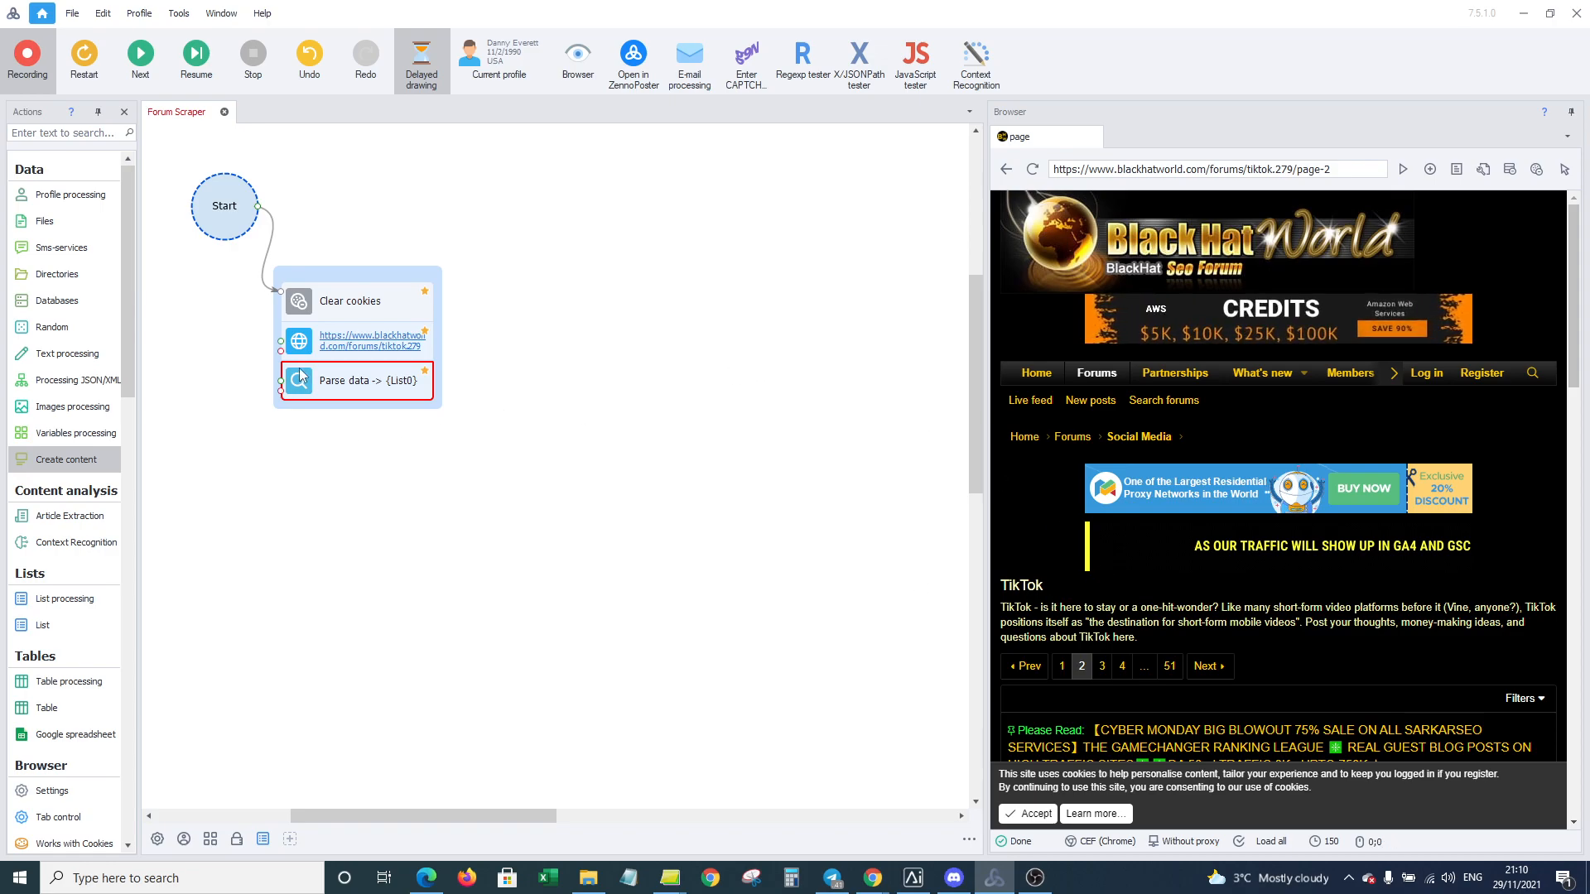
click(355, 308)
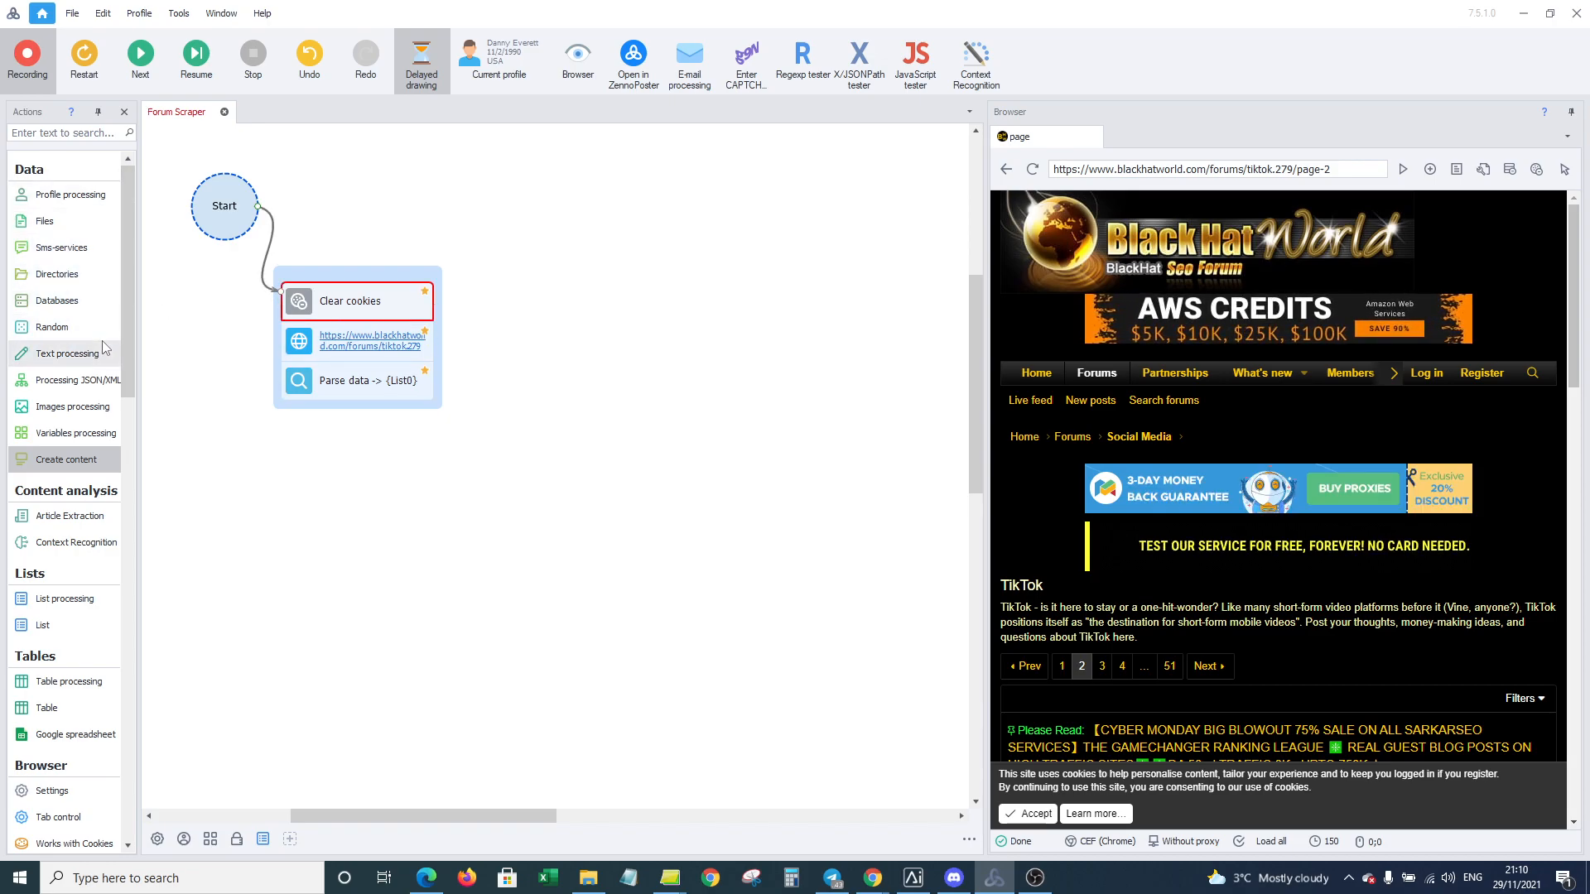
Step: Add a Variables processing action that sets a new local variable named loop to 0
drag(100, 424, 623, 367)
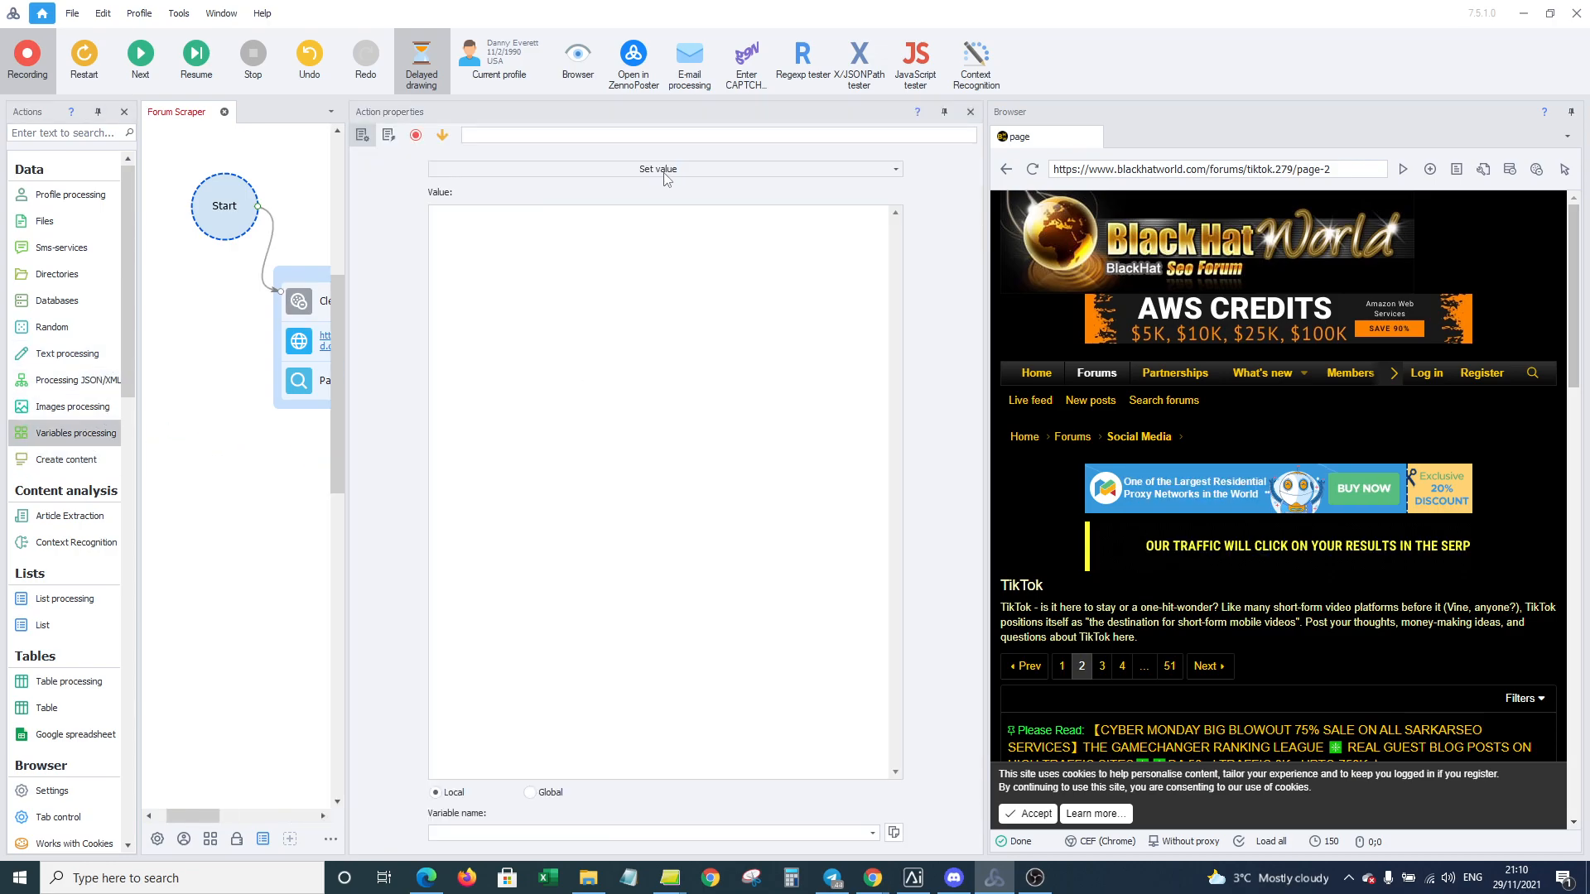
click(663, 170)
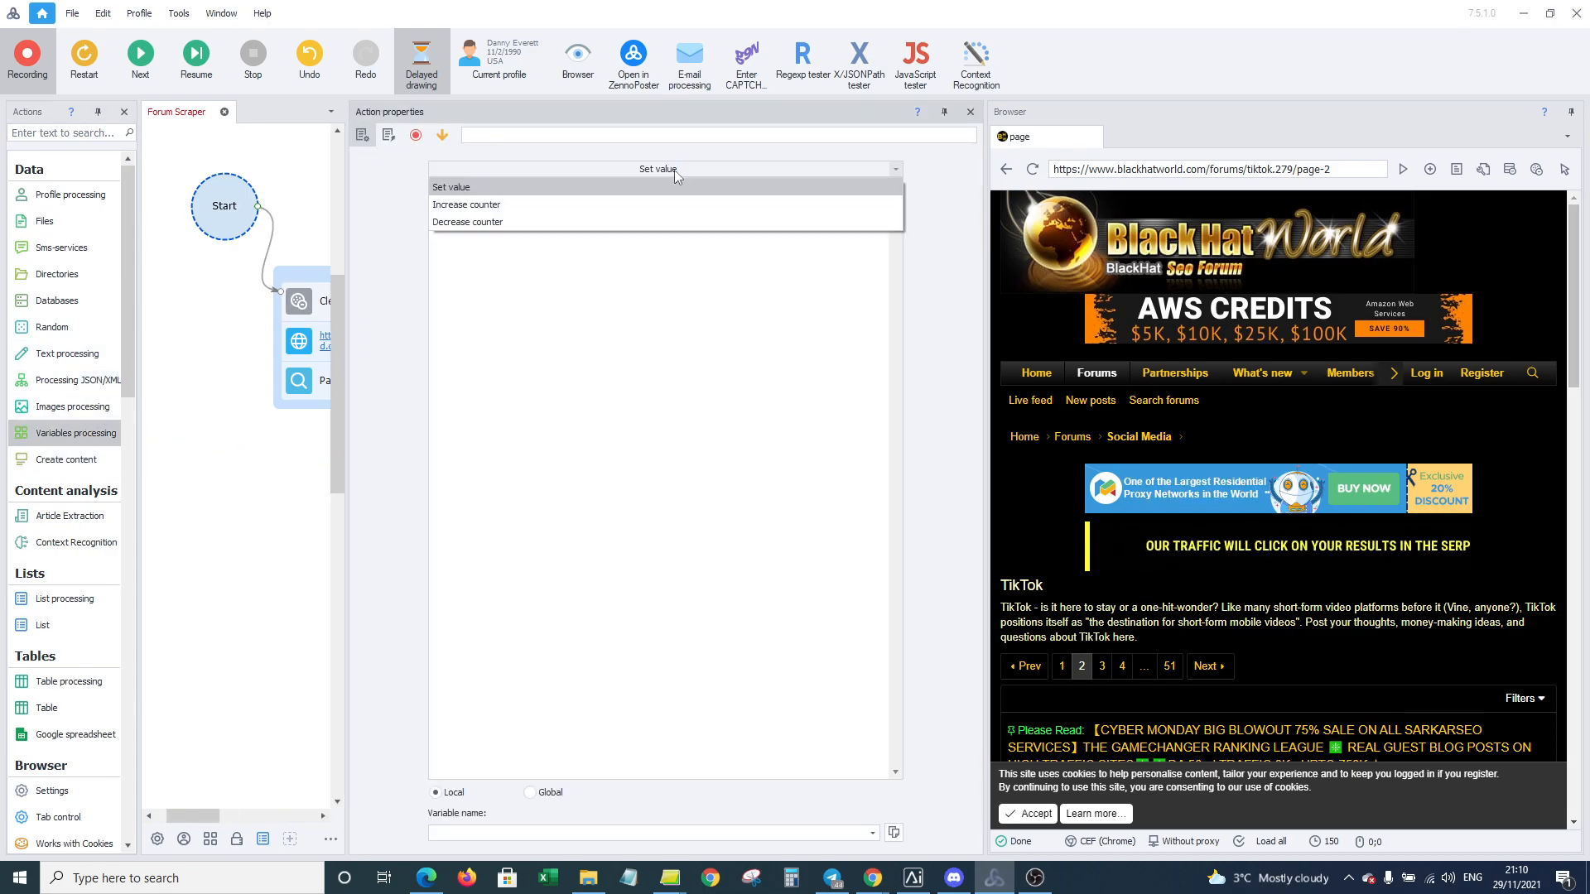
click(500, 188)
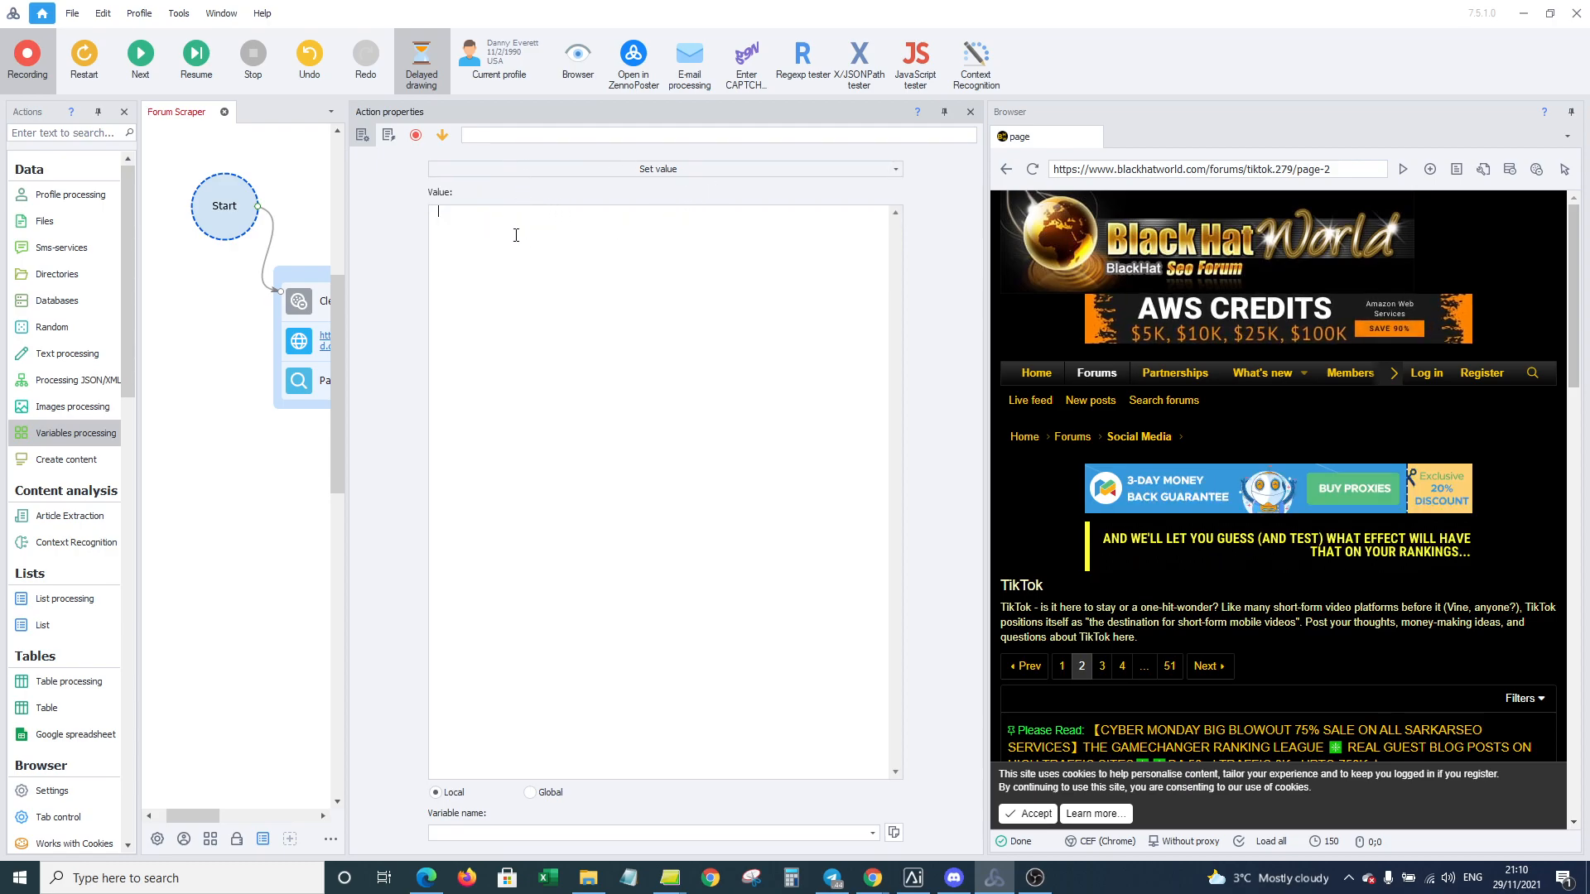
text(0)
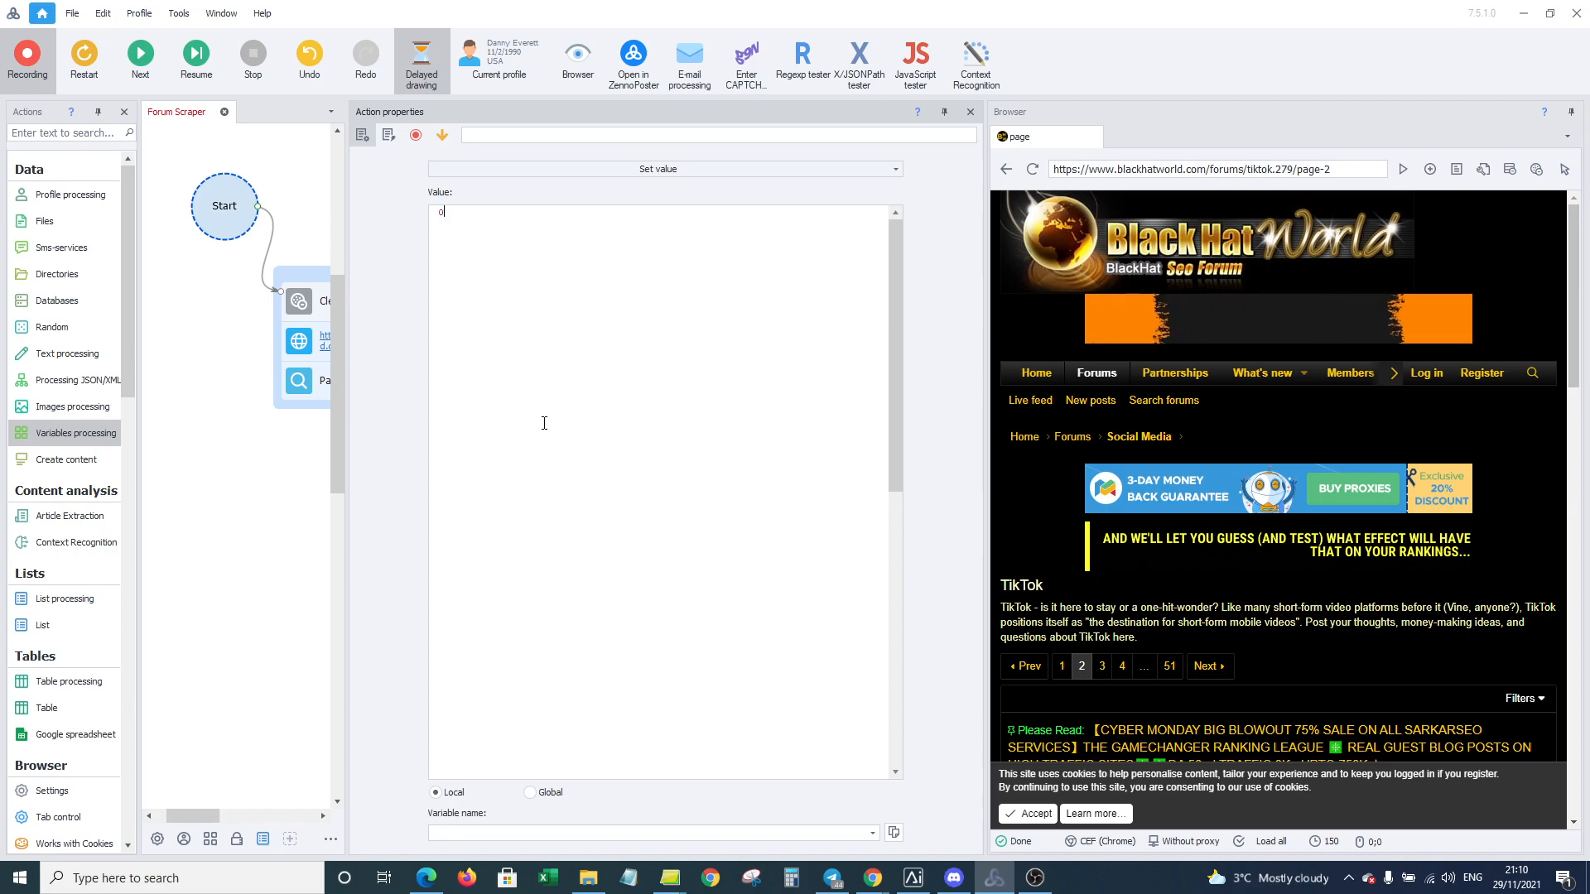
click(873, 835)
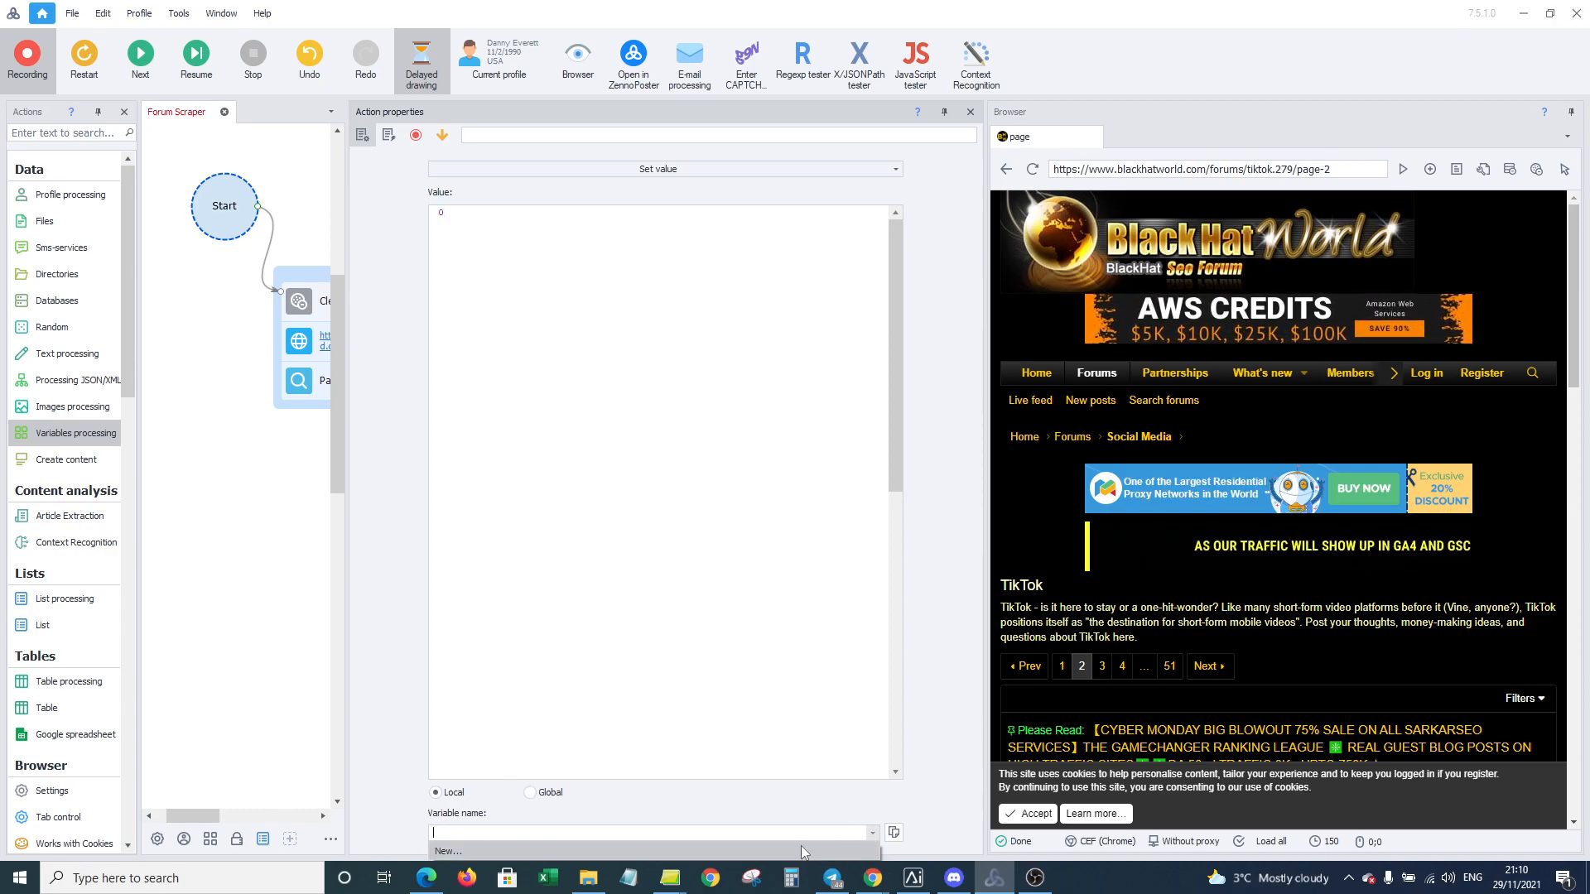
click(792, 844)
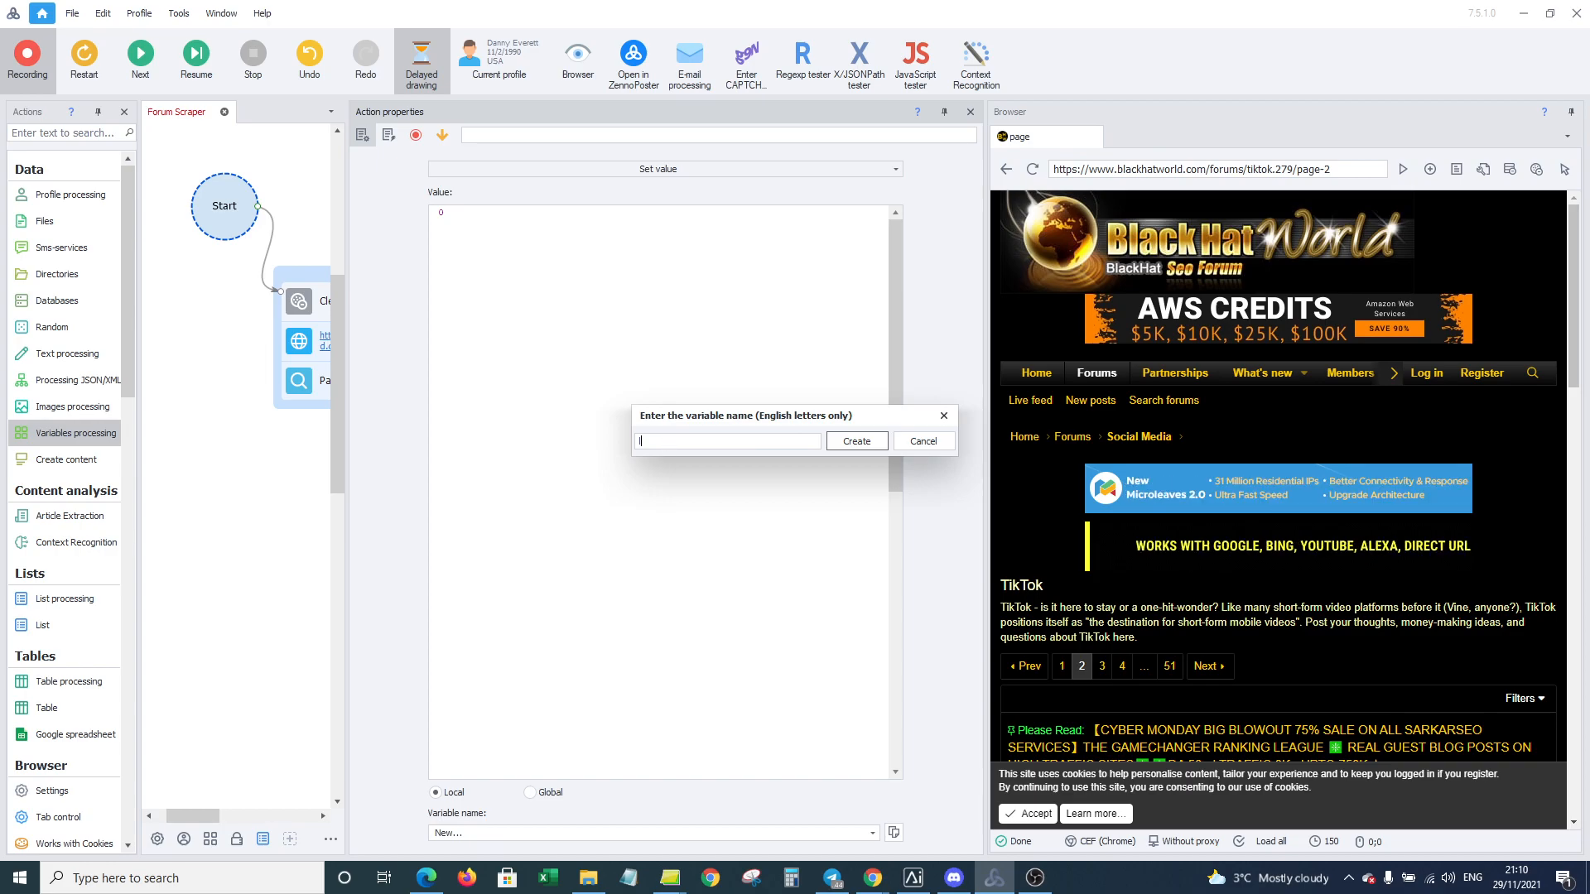
text(loop)
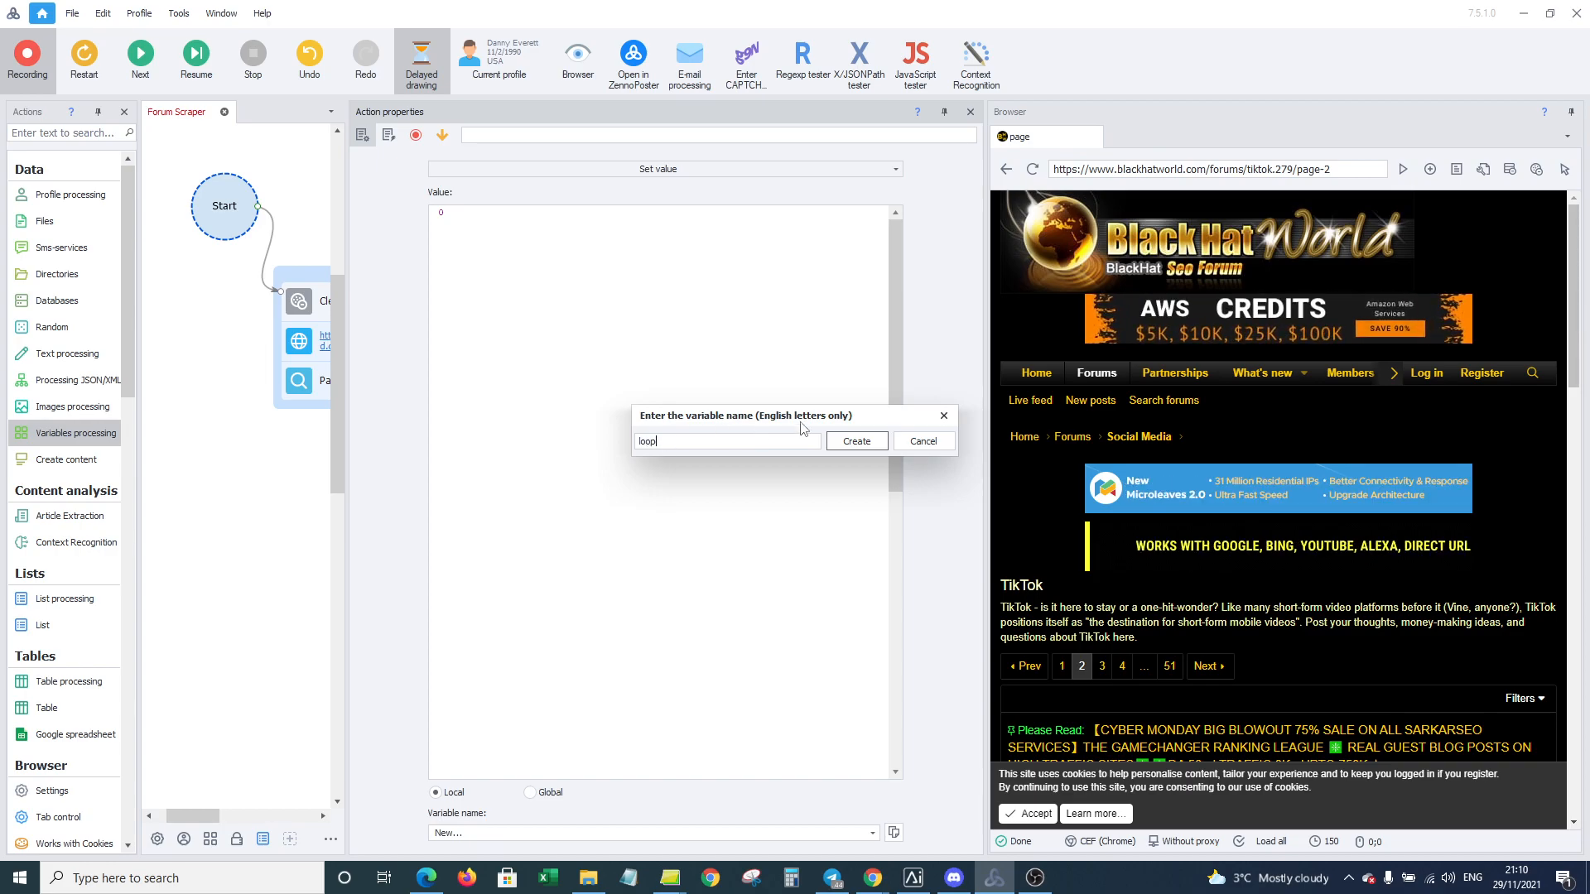
click(845, 440)
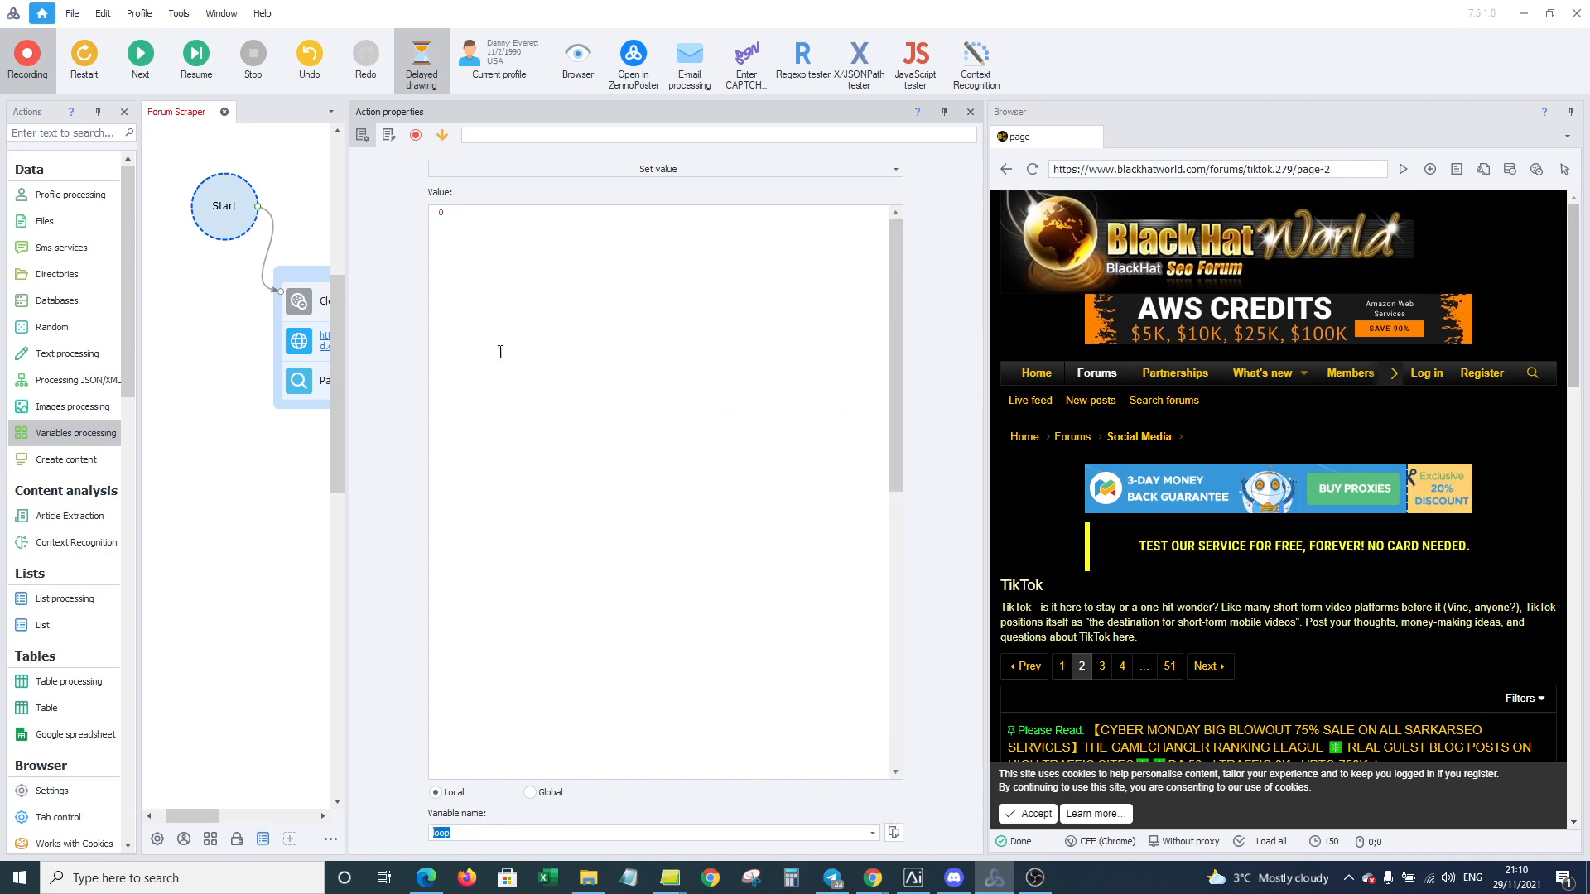
Step: Close the action's properties and insert the loop assignment between Clear cookies and the forum page load
click(214, 555)
click(970, 111)
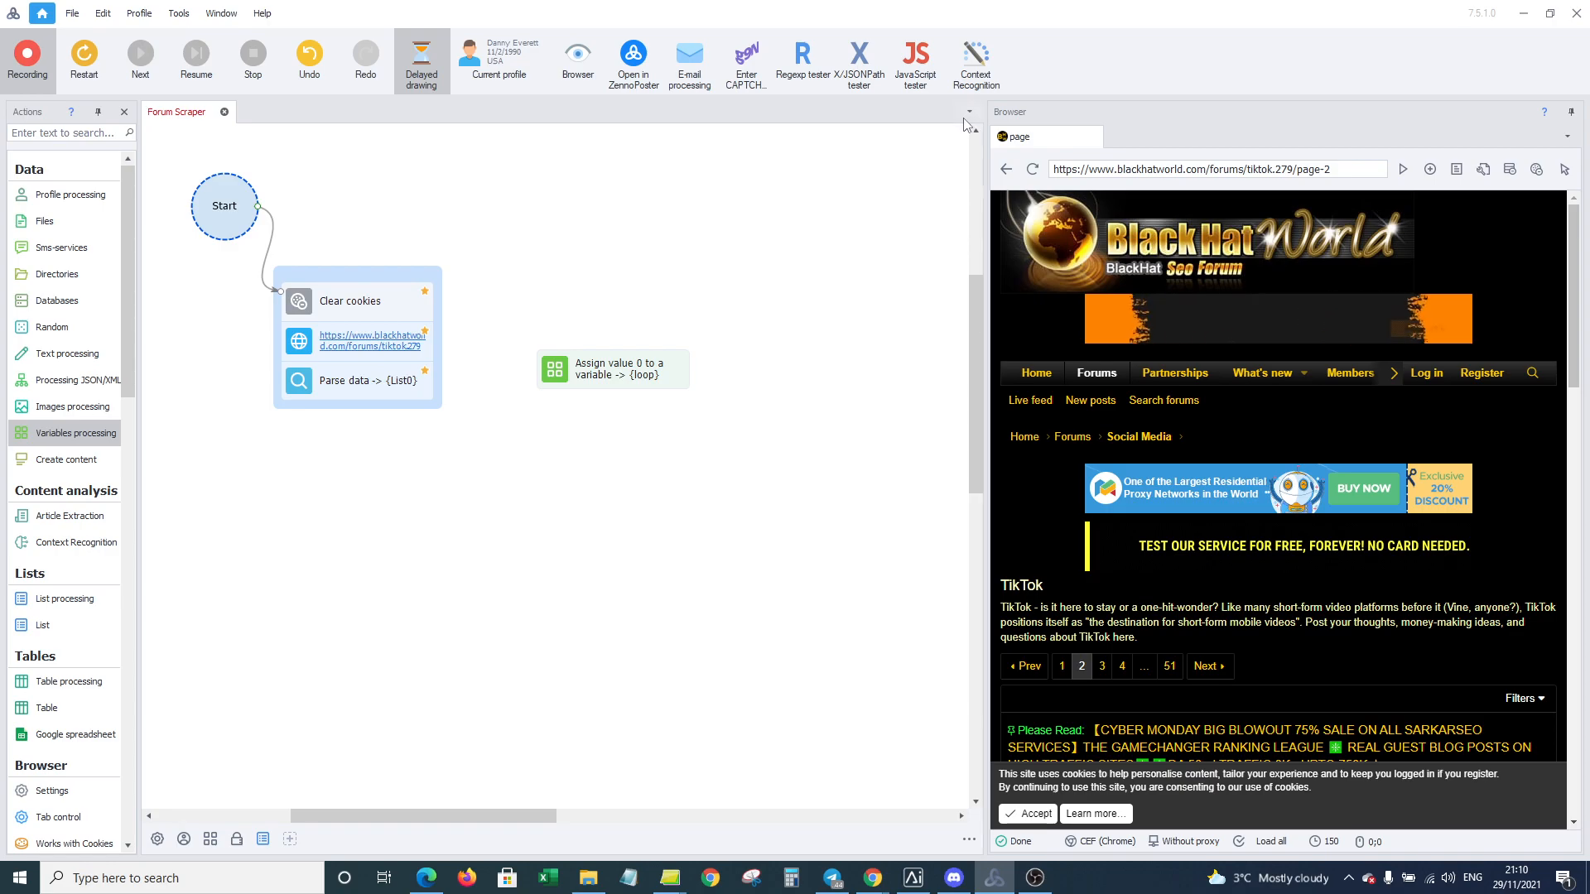
drag(679, 370, 403, 340)
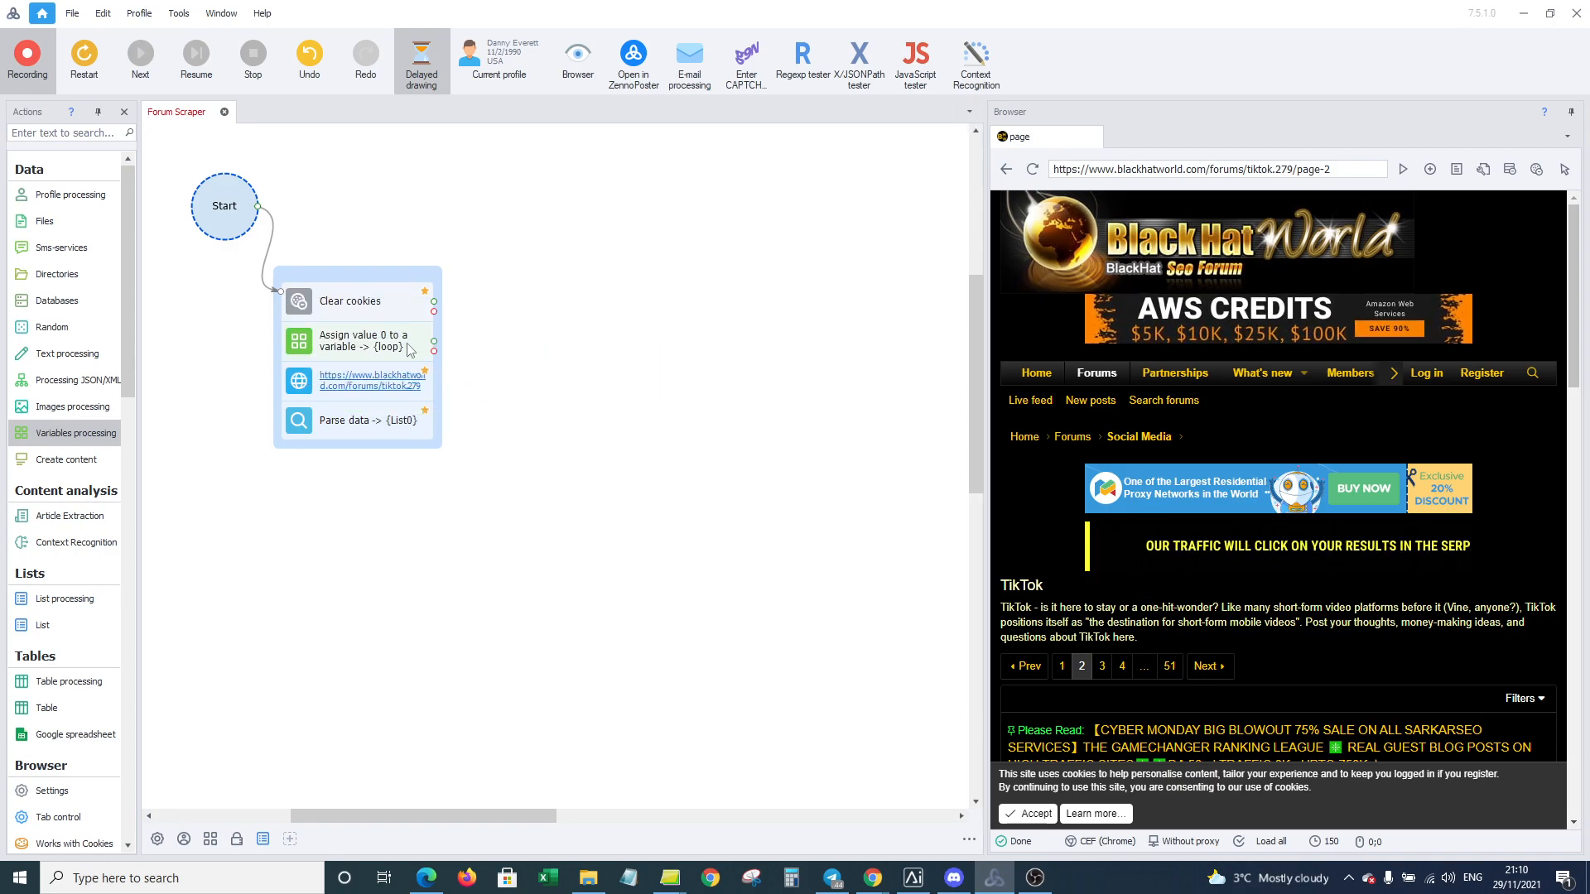
click(349, 391)
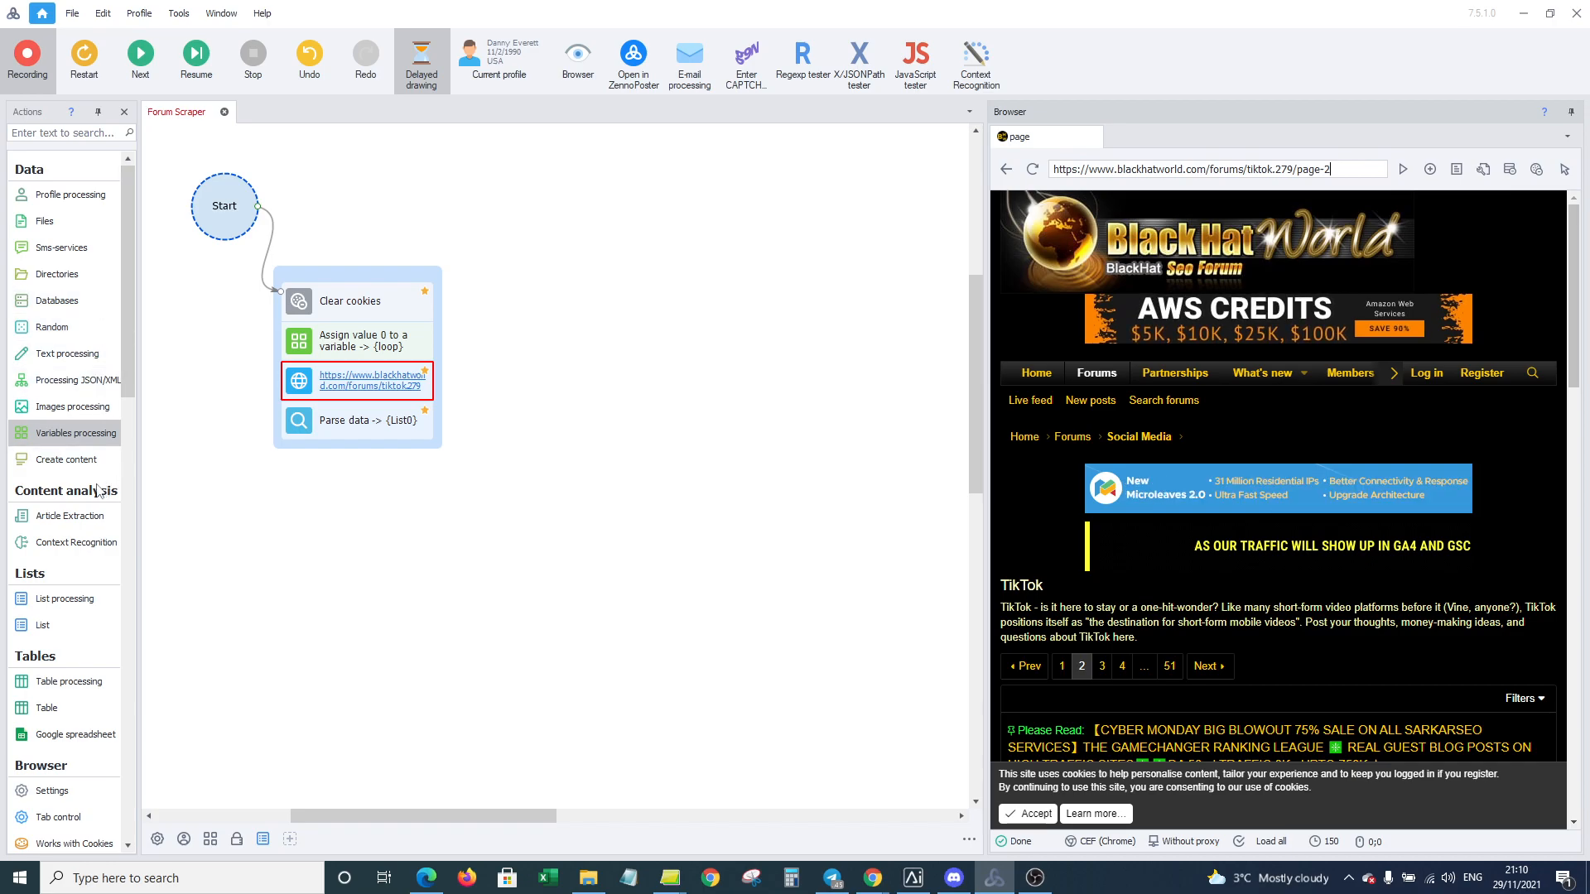
Step: Add a Variables processing action that increases the loop counter by 1, and close its properties
drag(81, 435, 615, 507)
click(778, 170)
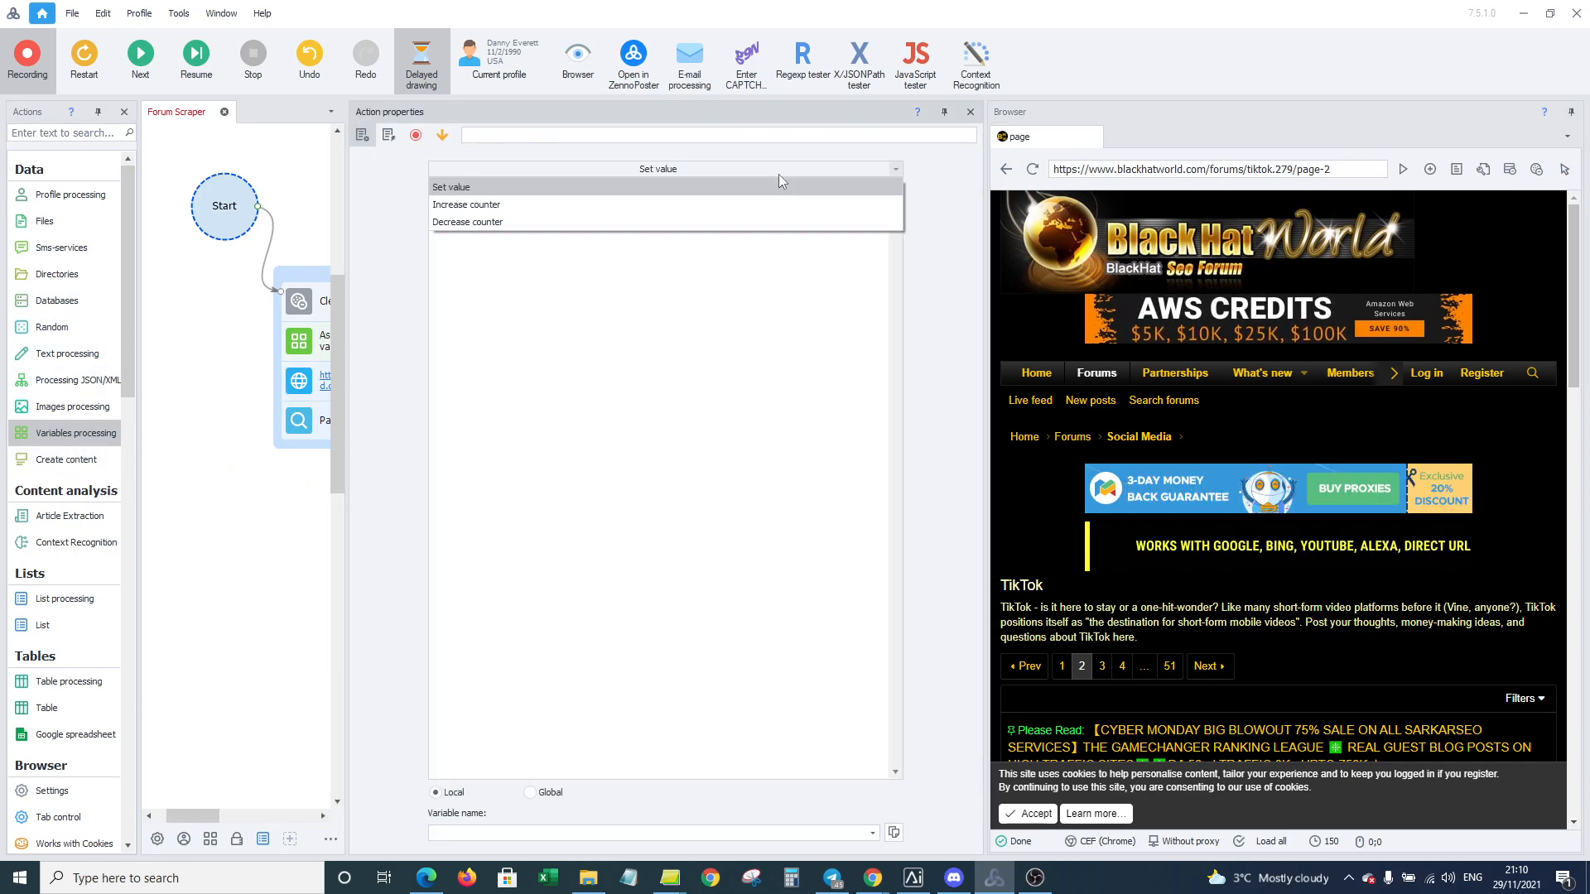
click(763, 204)
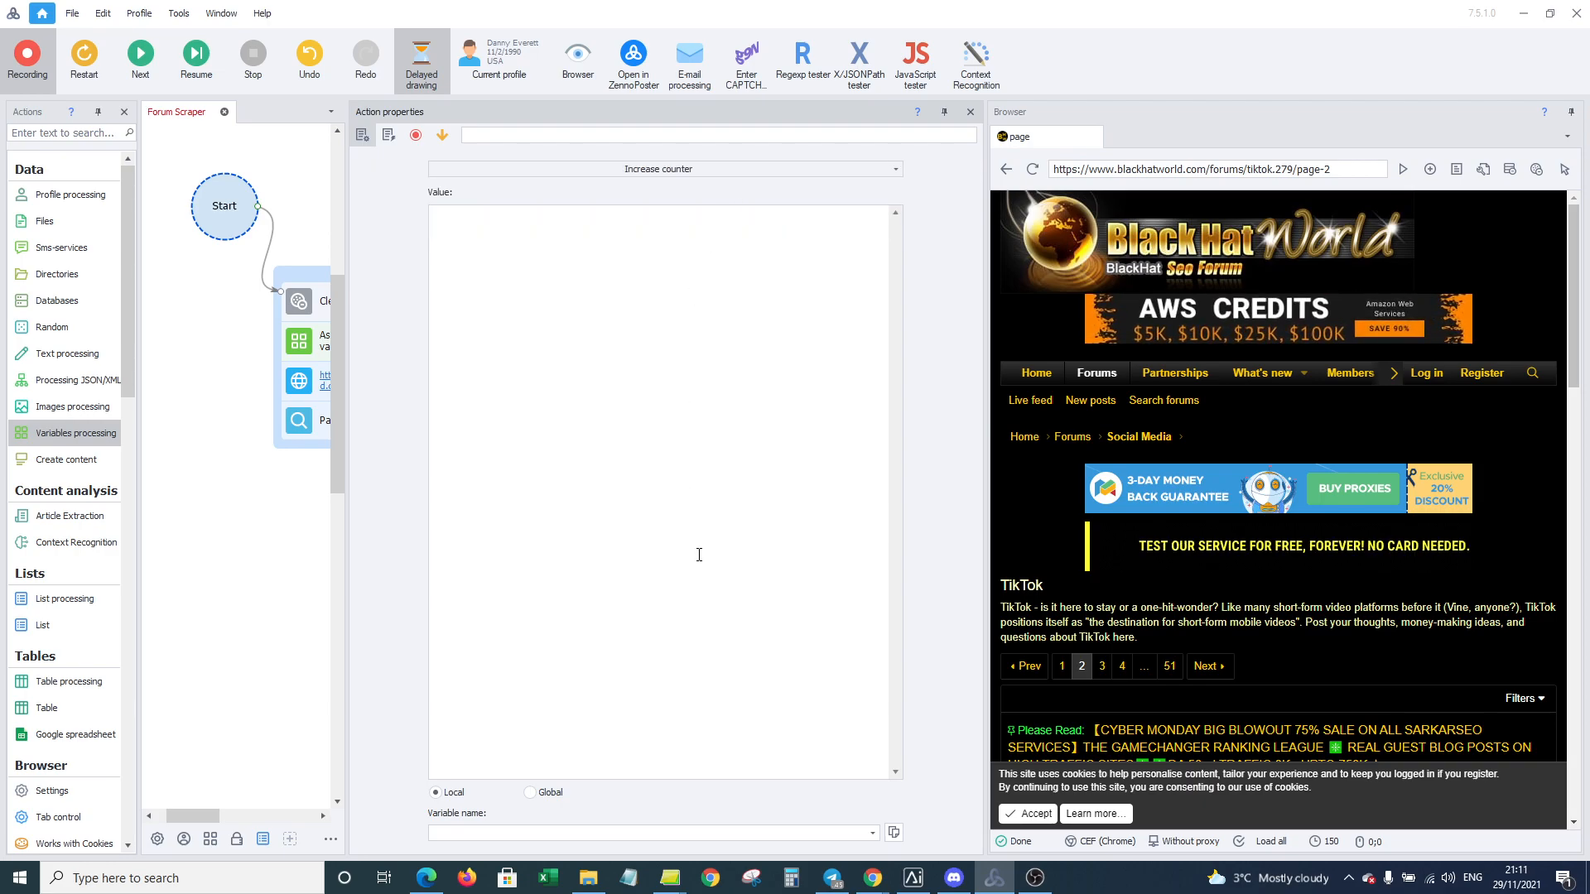
click(873, 834)
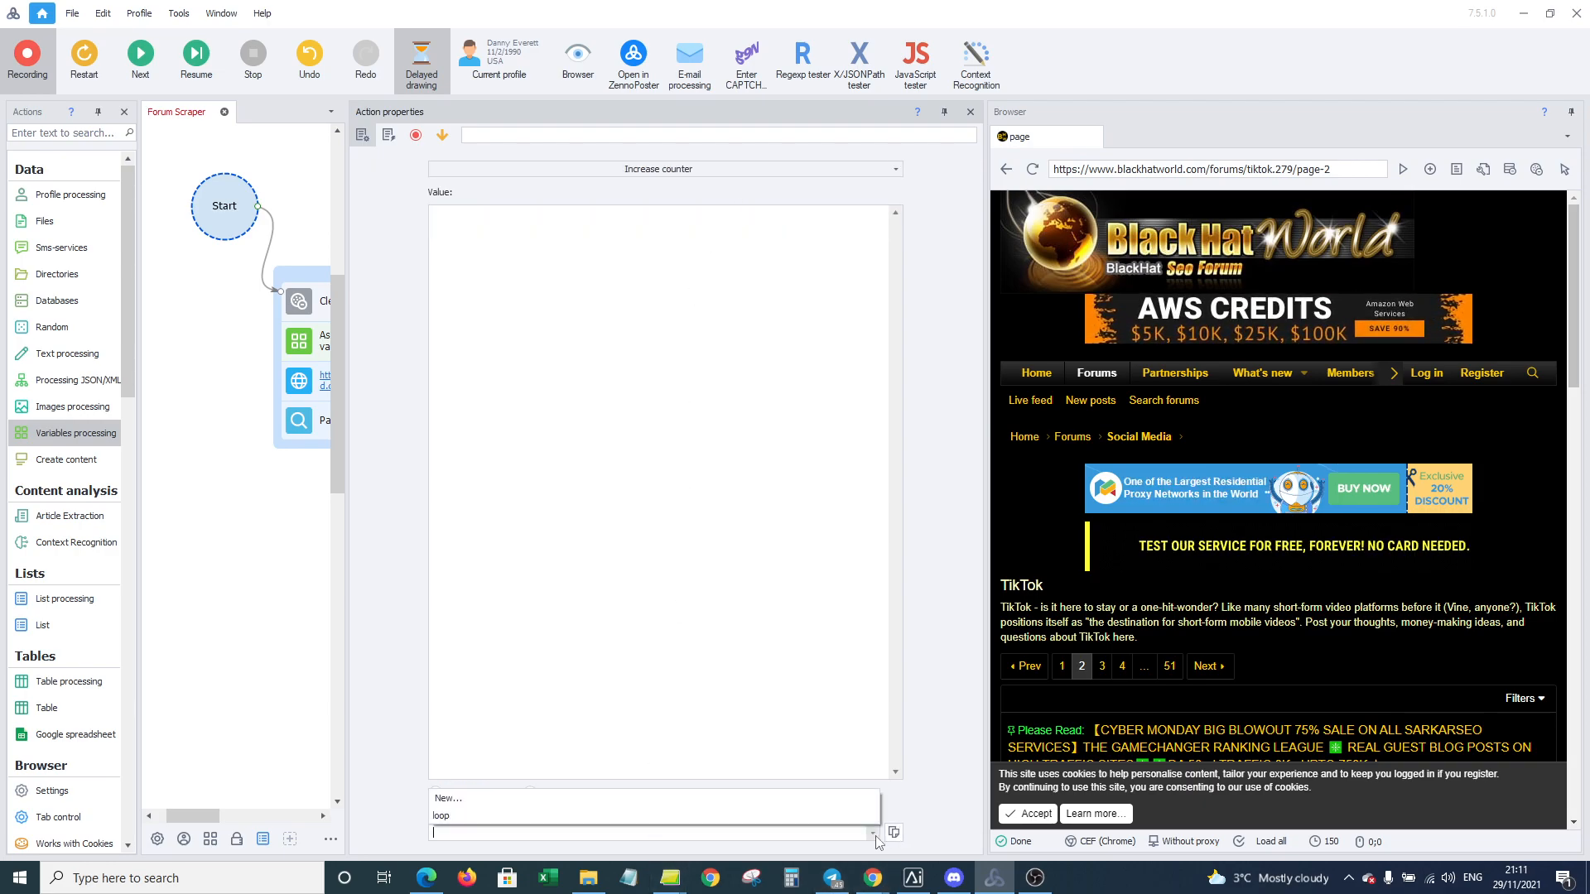
click(798, 814)
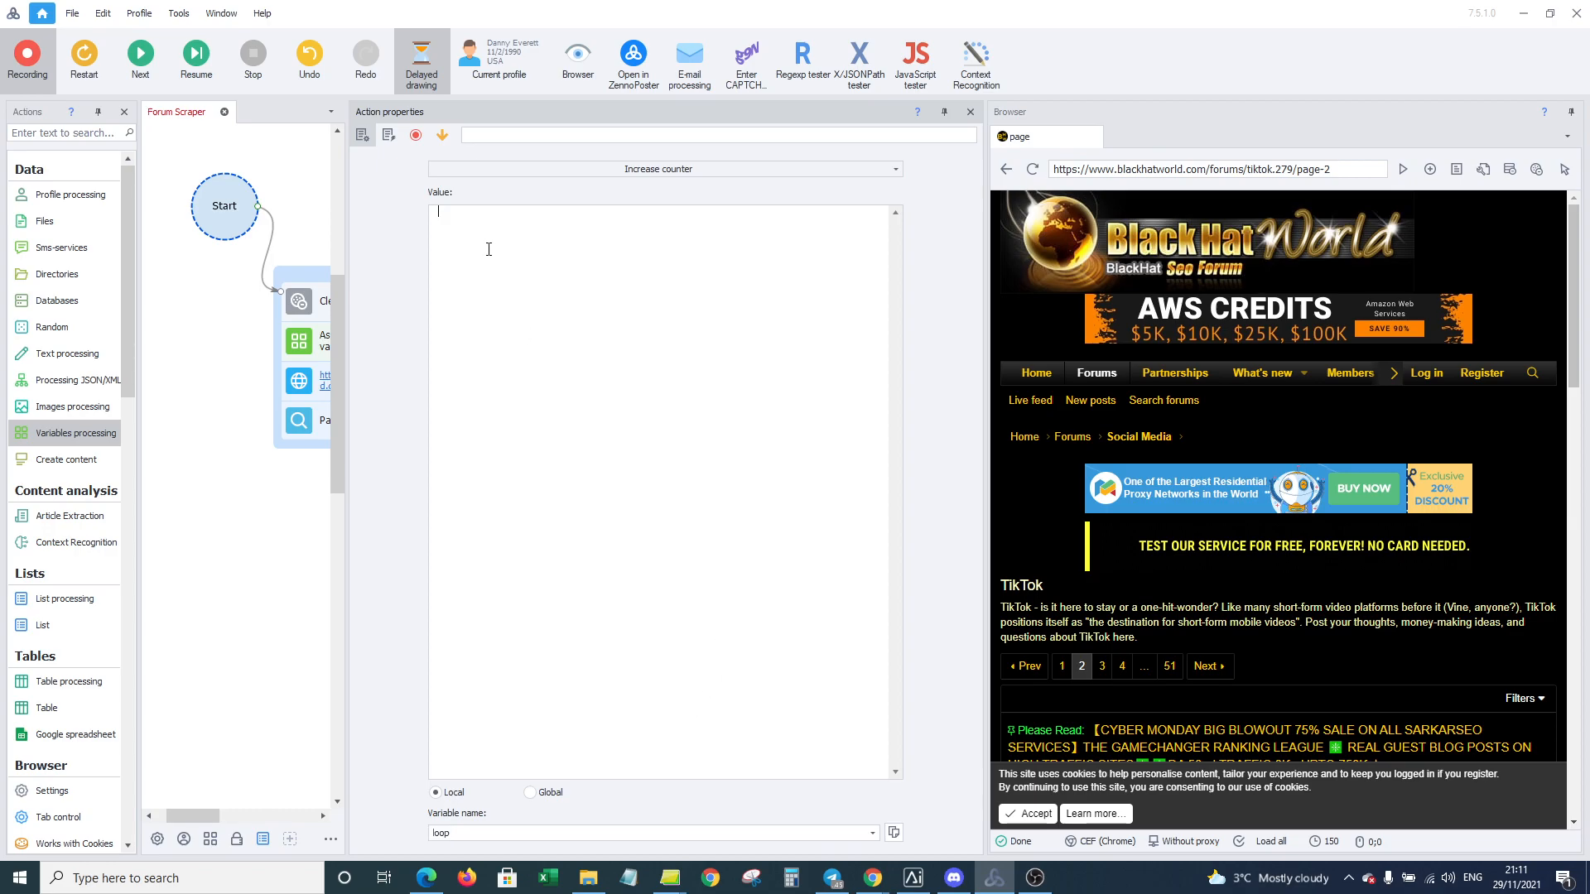
text(1)
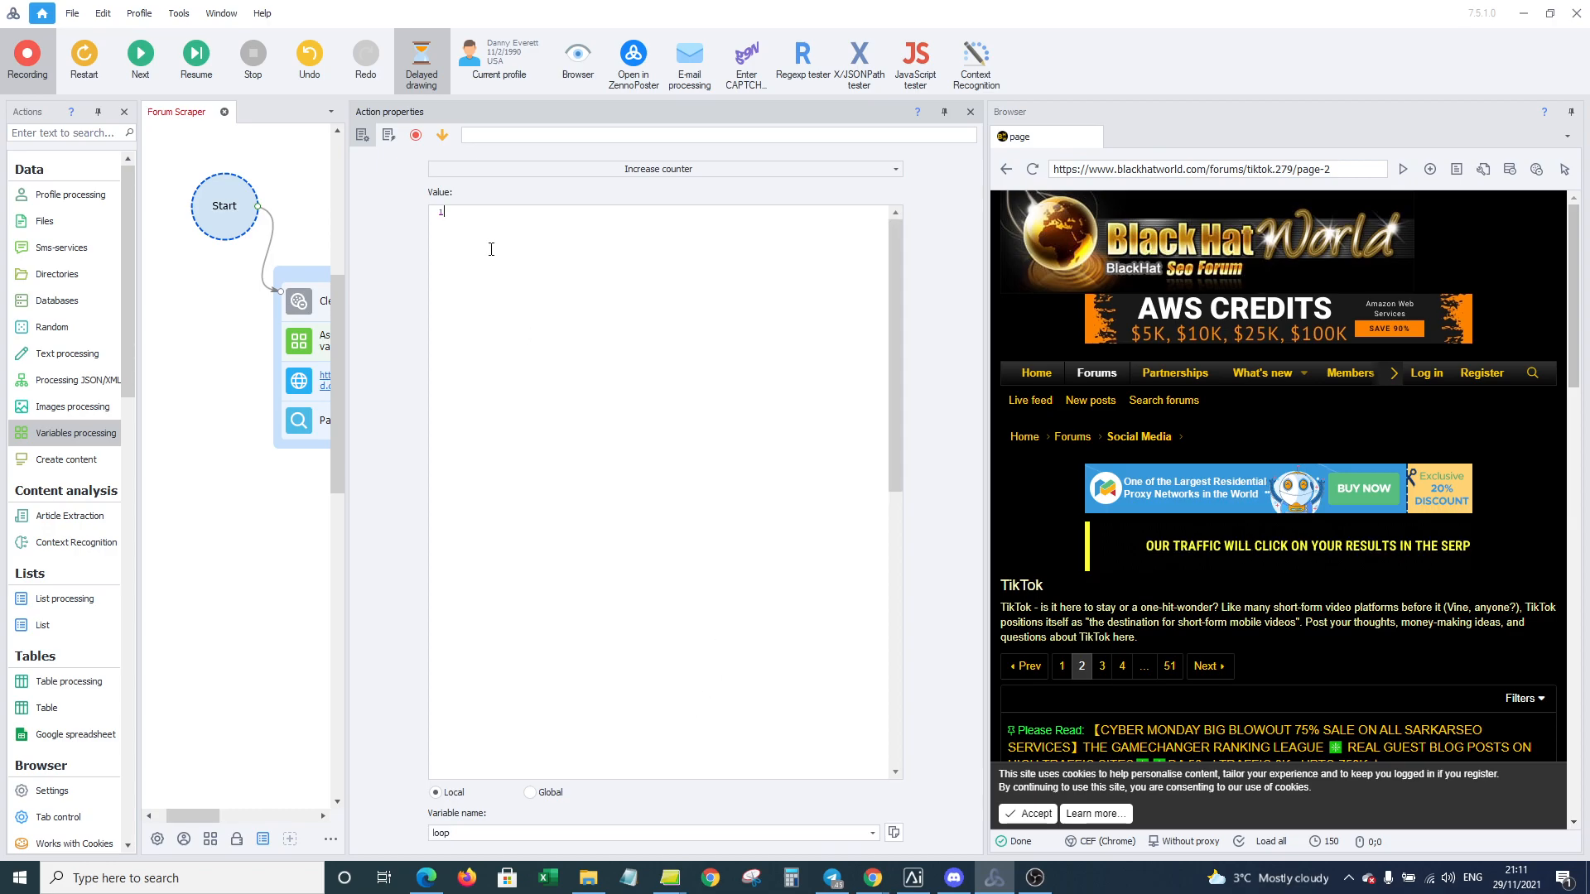
click(277, 617)
click(970, 112)
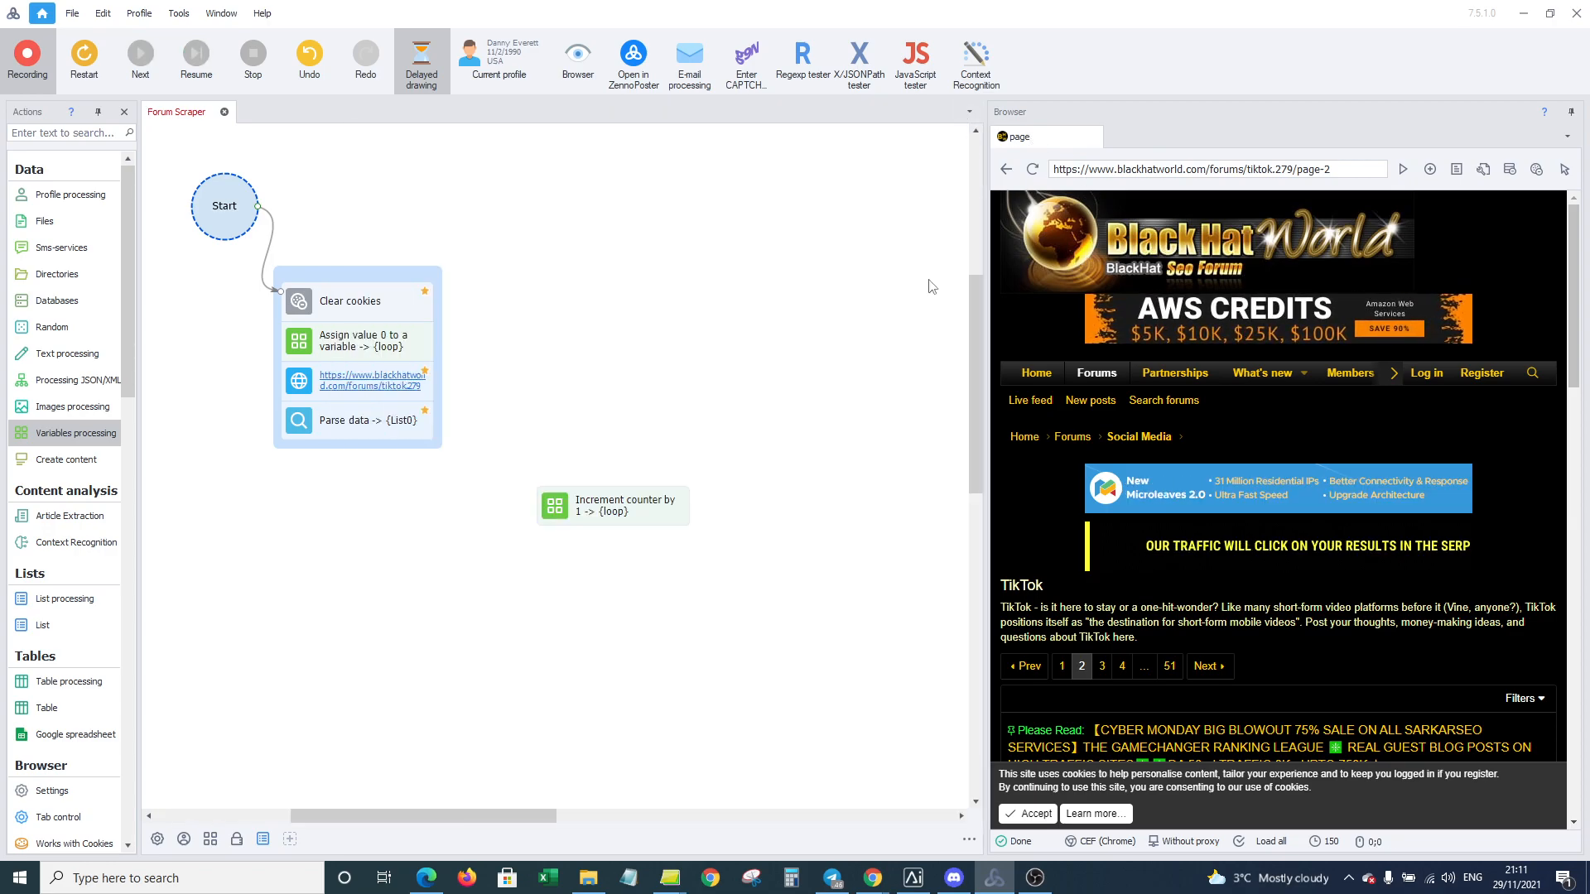
Step: Place the counter increment action beside the main block and connect the Parse data success output to it
drag(613, 523, 663, 409)
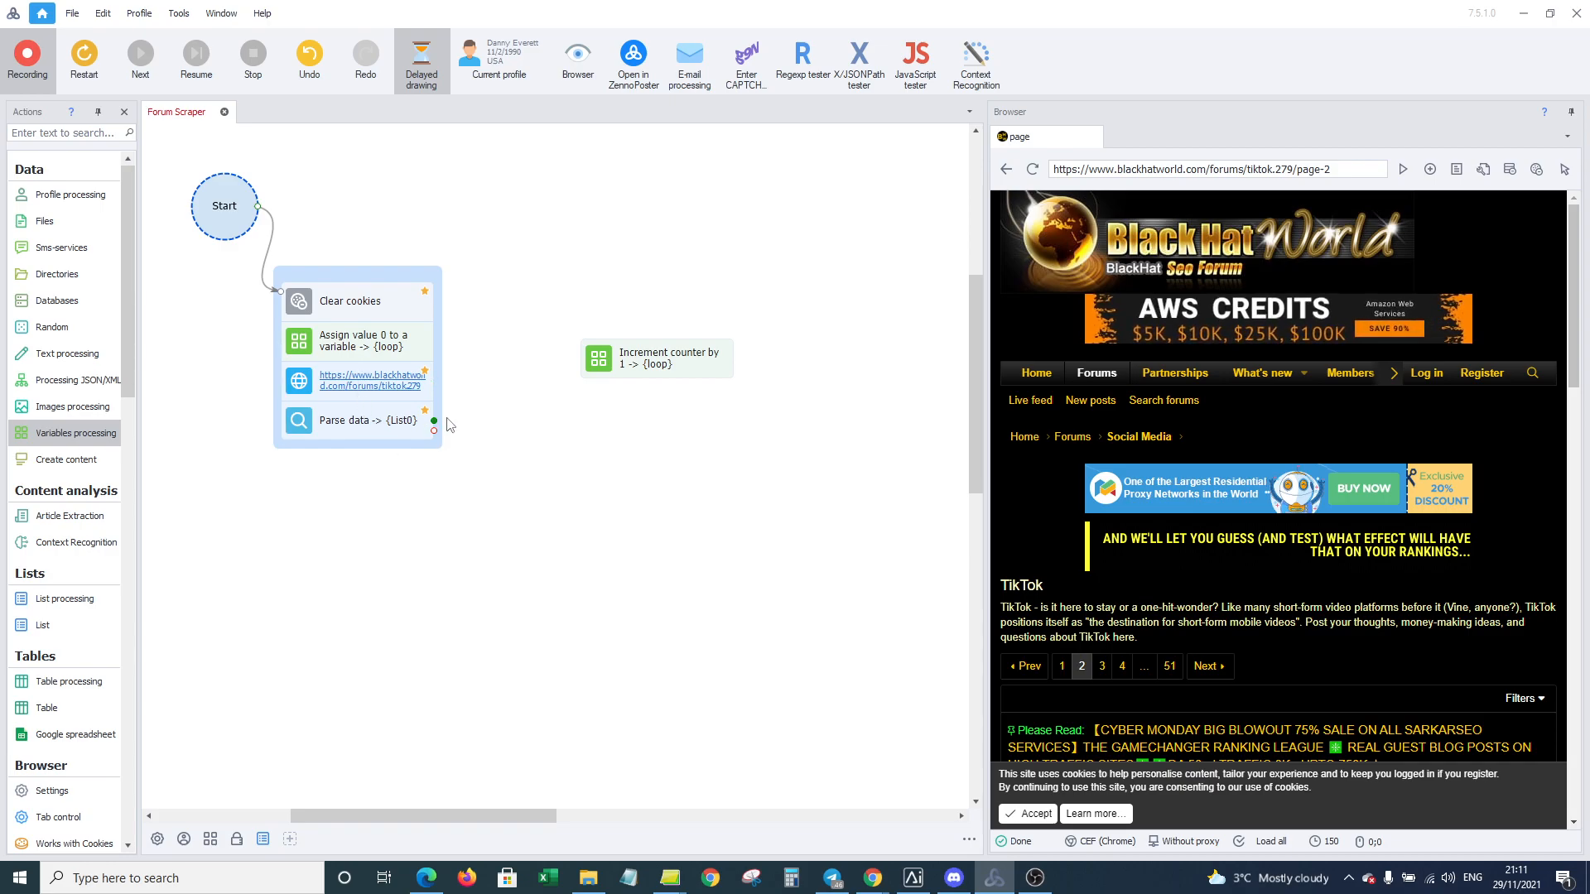
drag(513, 396, 602, 358)
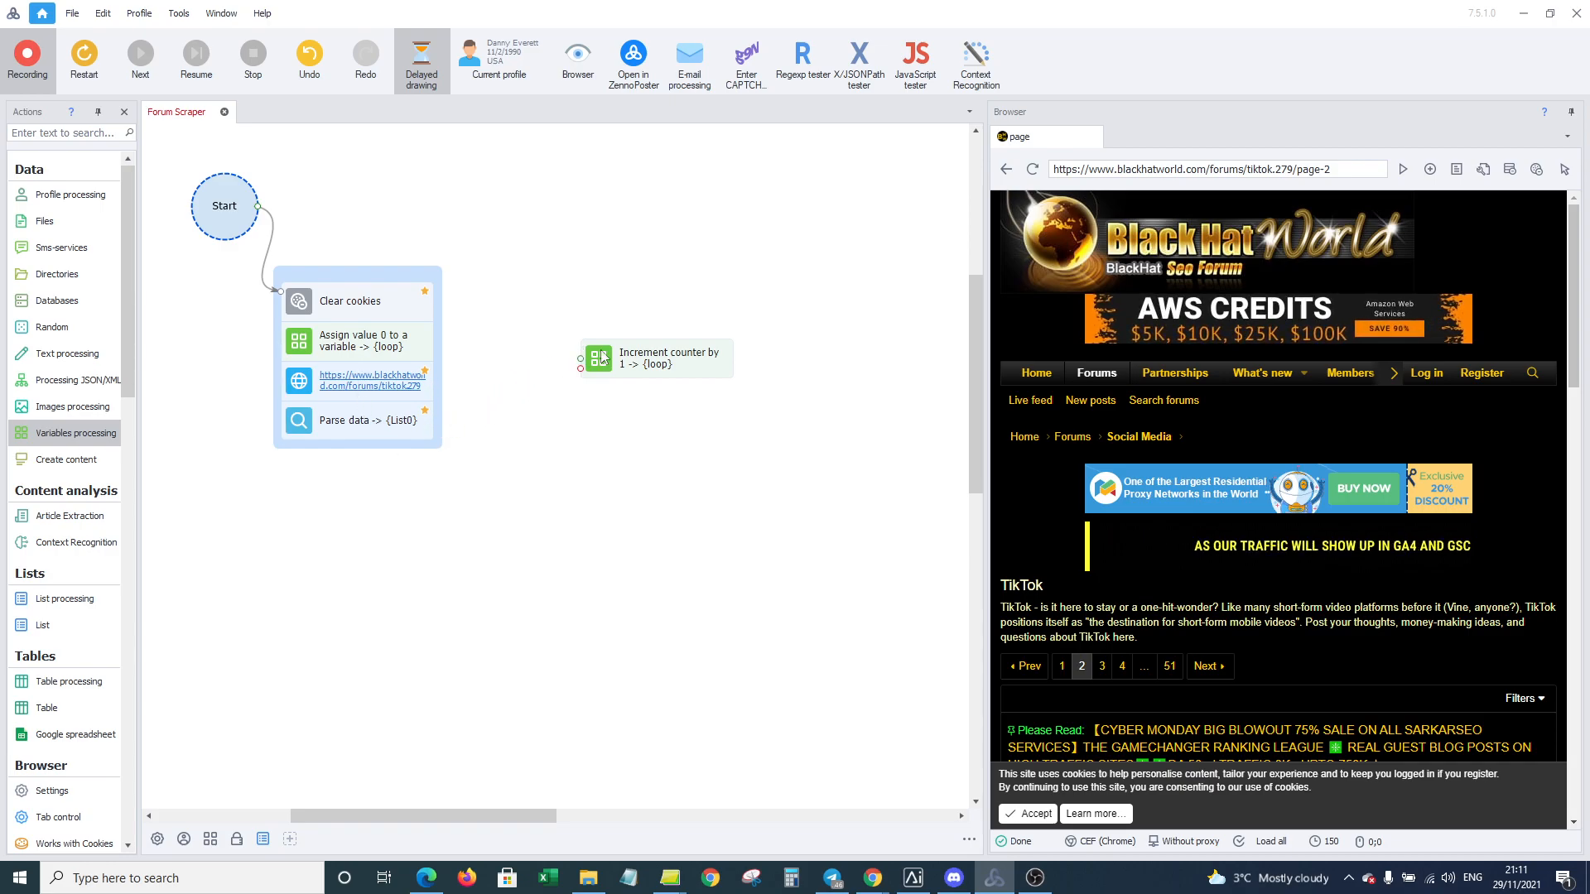
drag(435, 421, 588, 354)
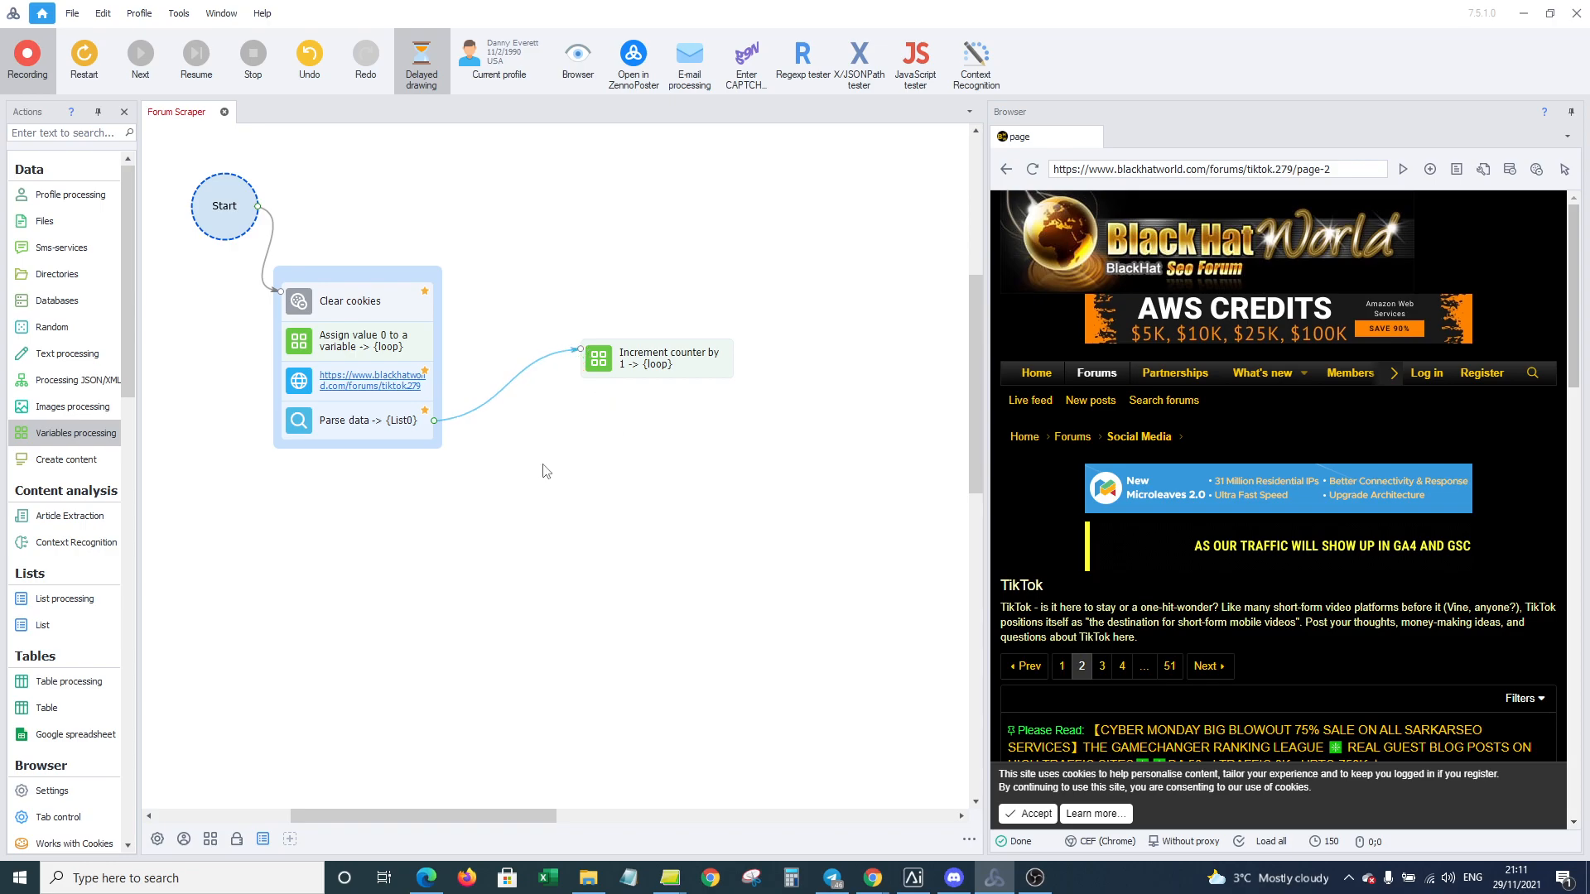
click(582, 367)
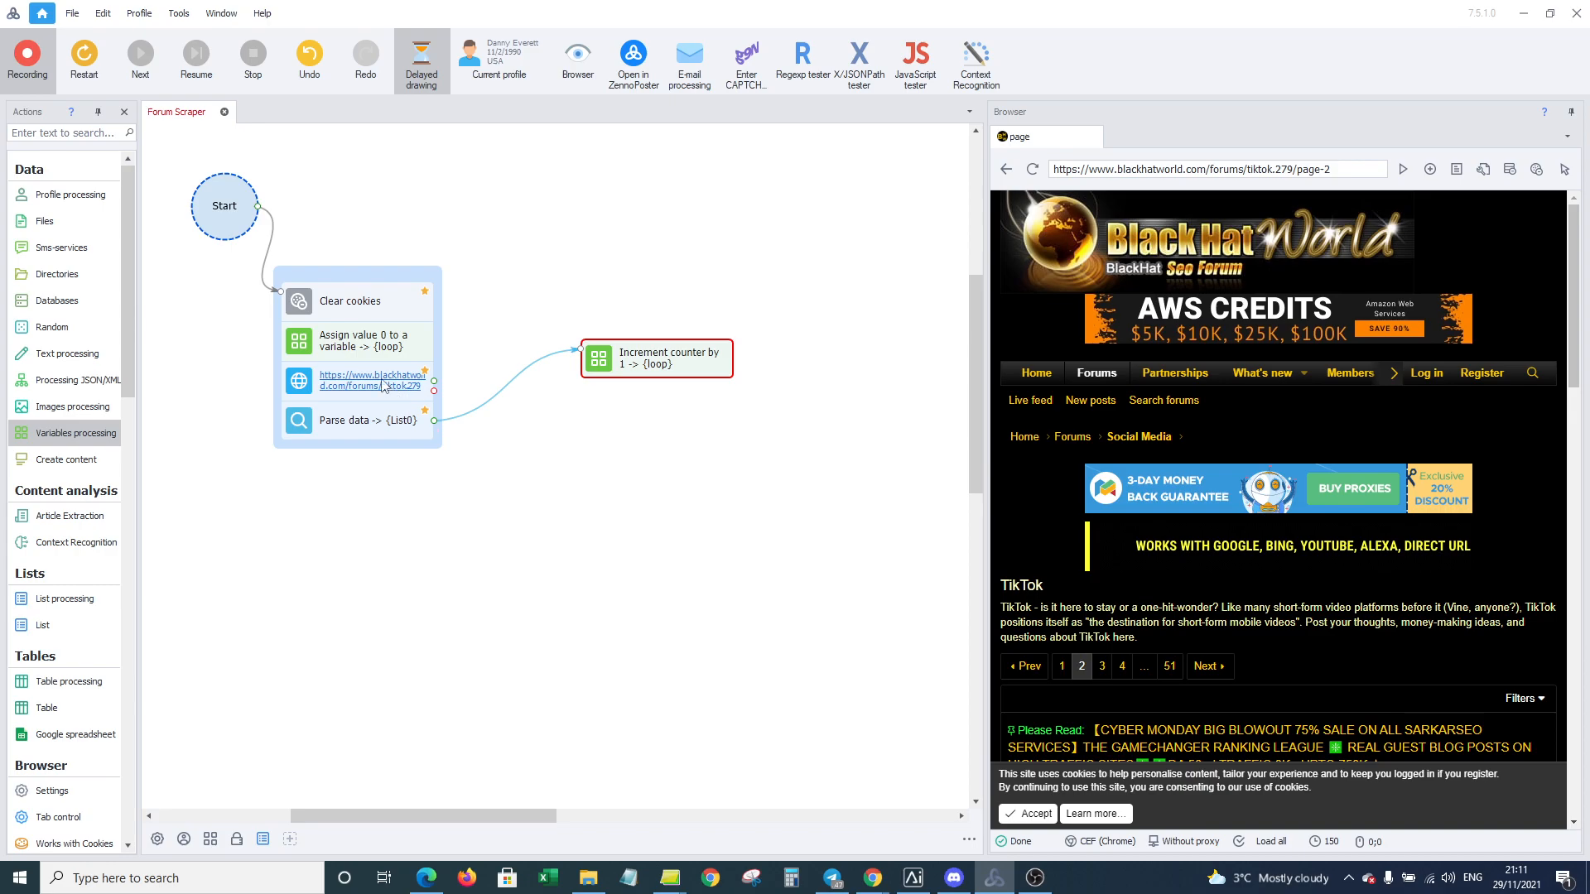
double_click(386, 386)
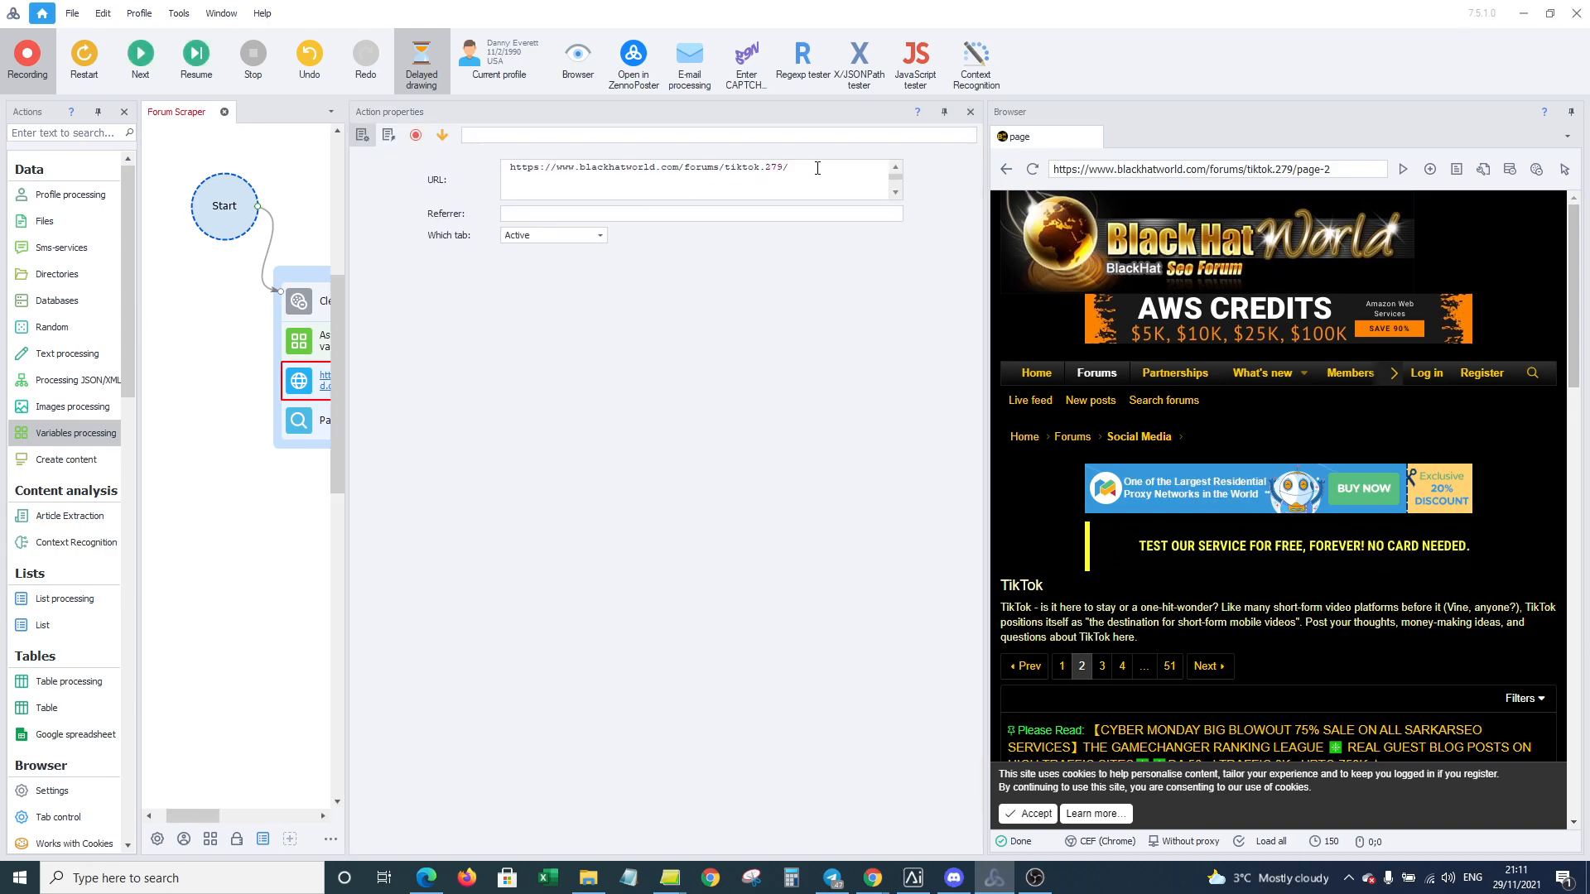
double_click(1323, 169)
drag(1322, 170, 1051, 169)
key(ctrl+c)
right_click(1077, 170)
click(1144, 236)
drag(815, 168, 488, 193)
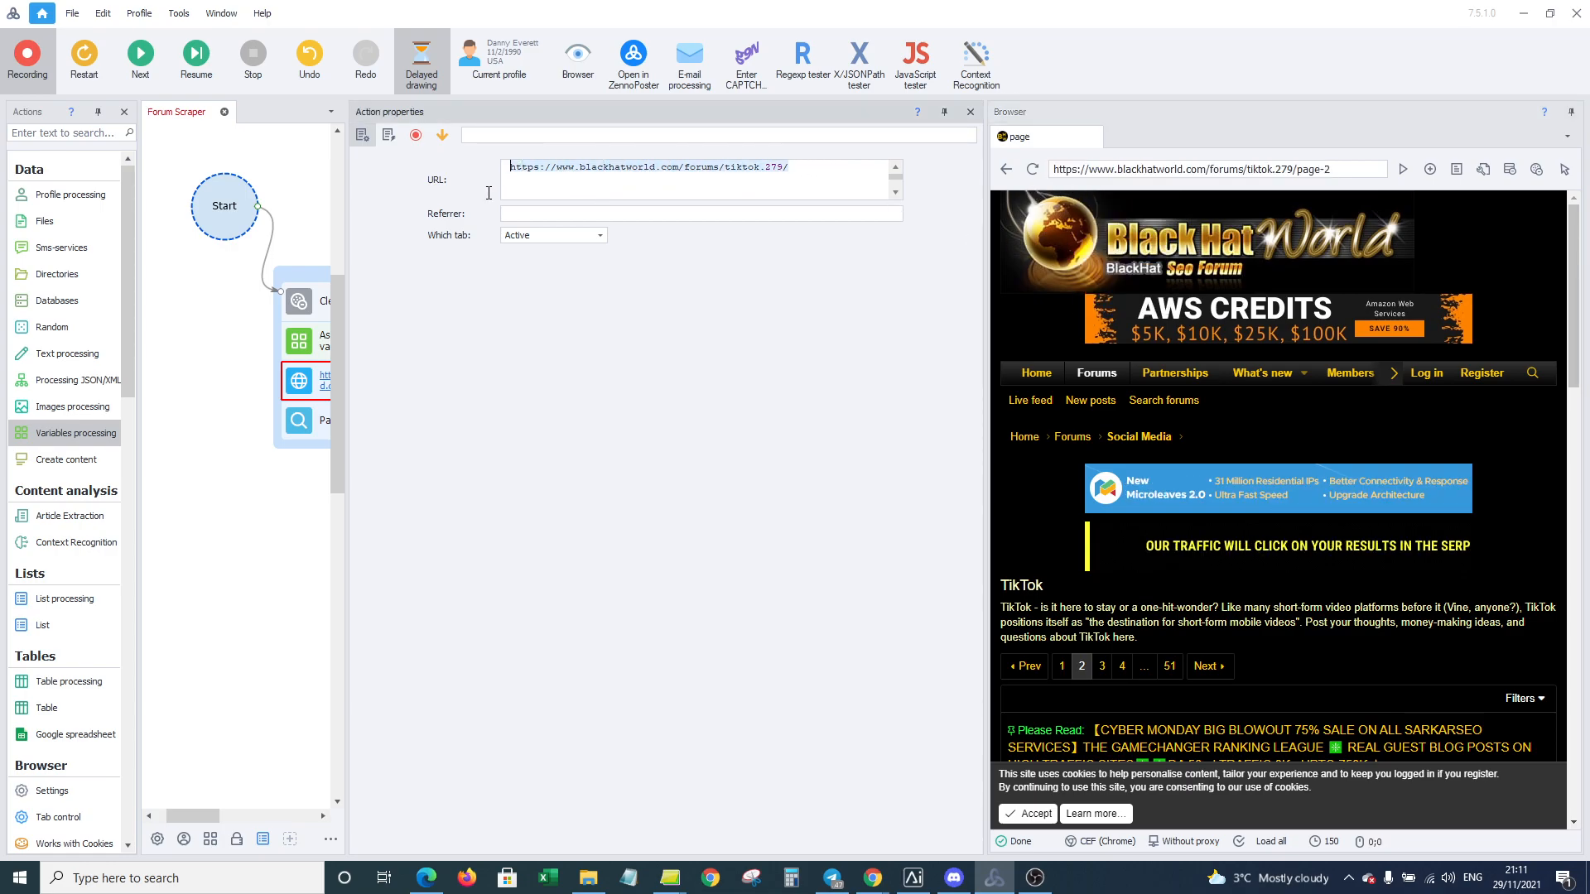
right_click(561, 167)
click(624, 317)
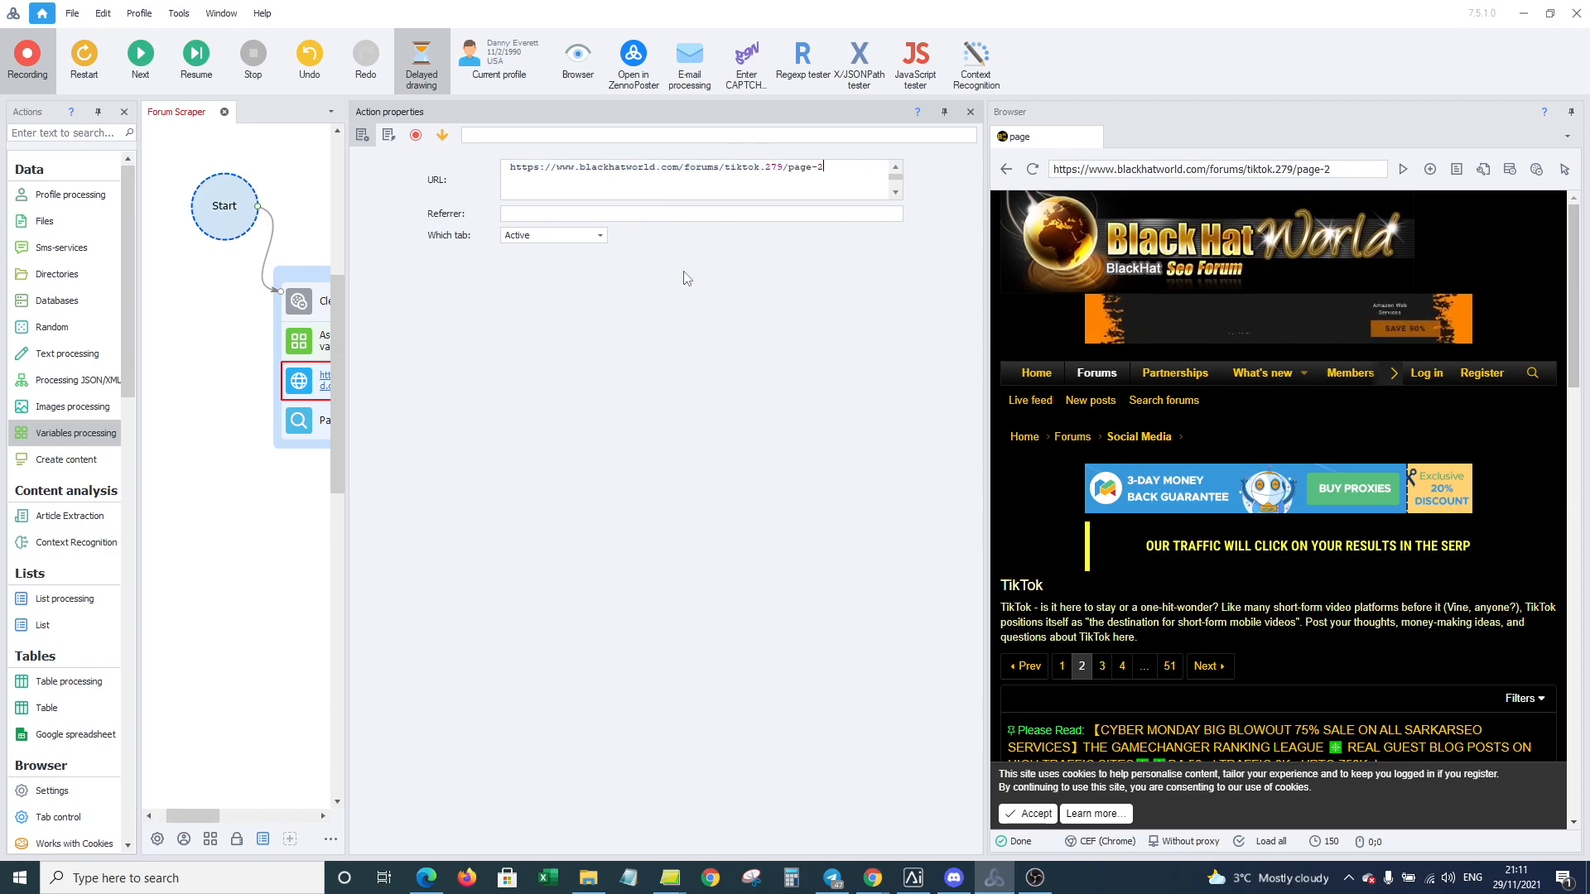
Step: Replace the page number 2 at the end of the URL with the loop variable and close the properties
right_click(848, 170)
mouse_move(927, 207)
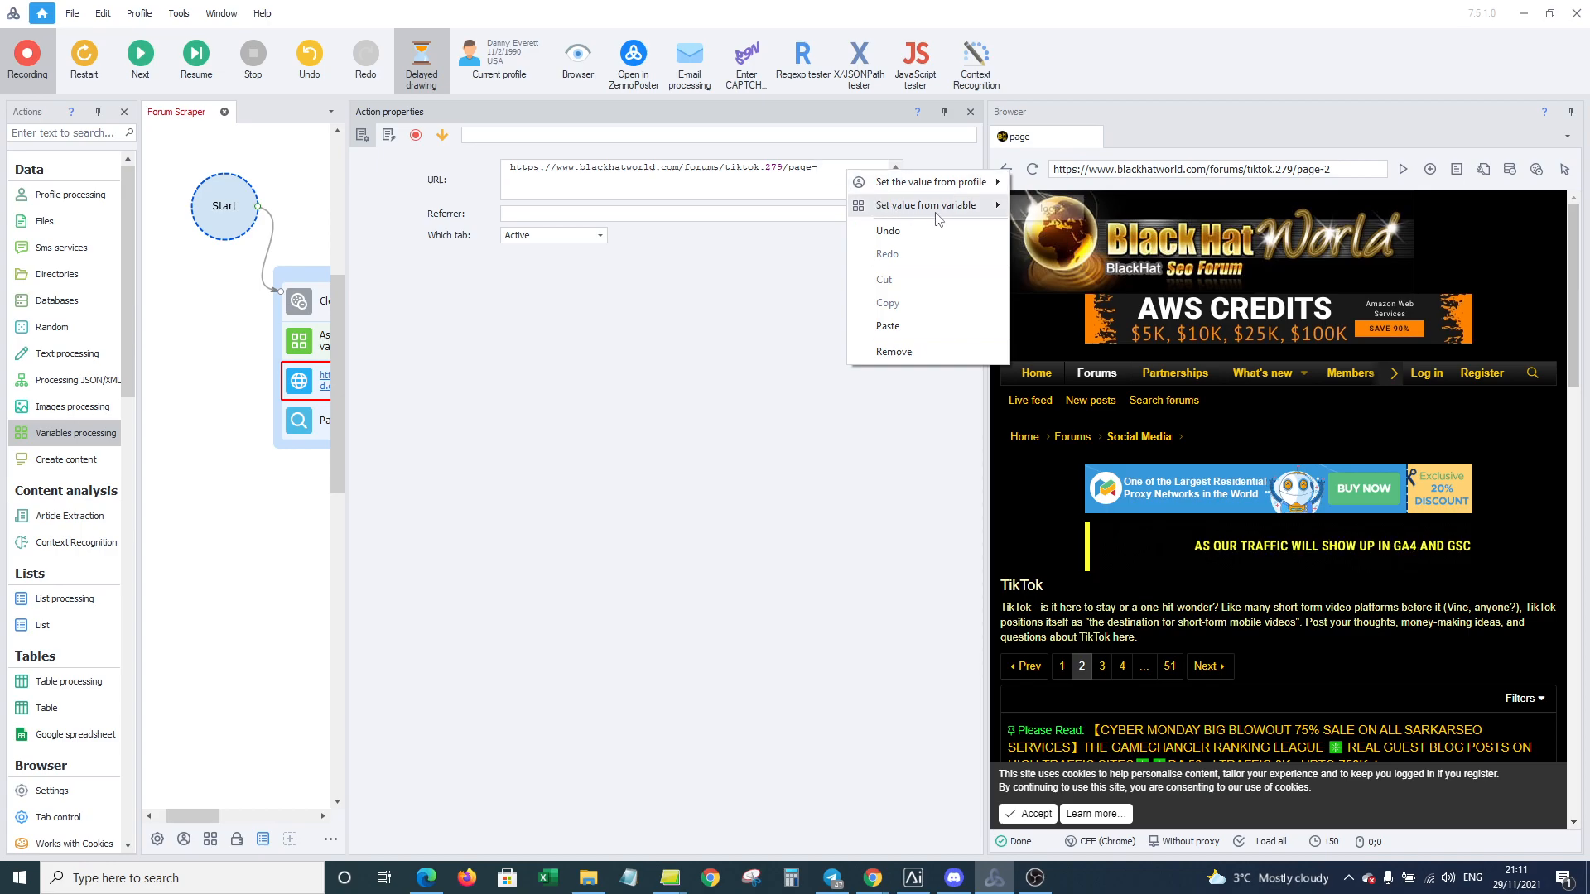
click(1050, 208)
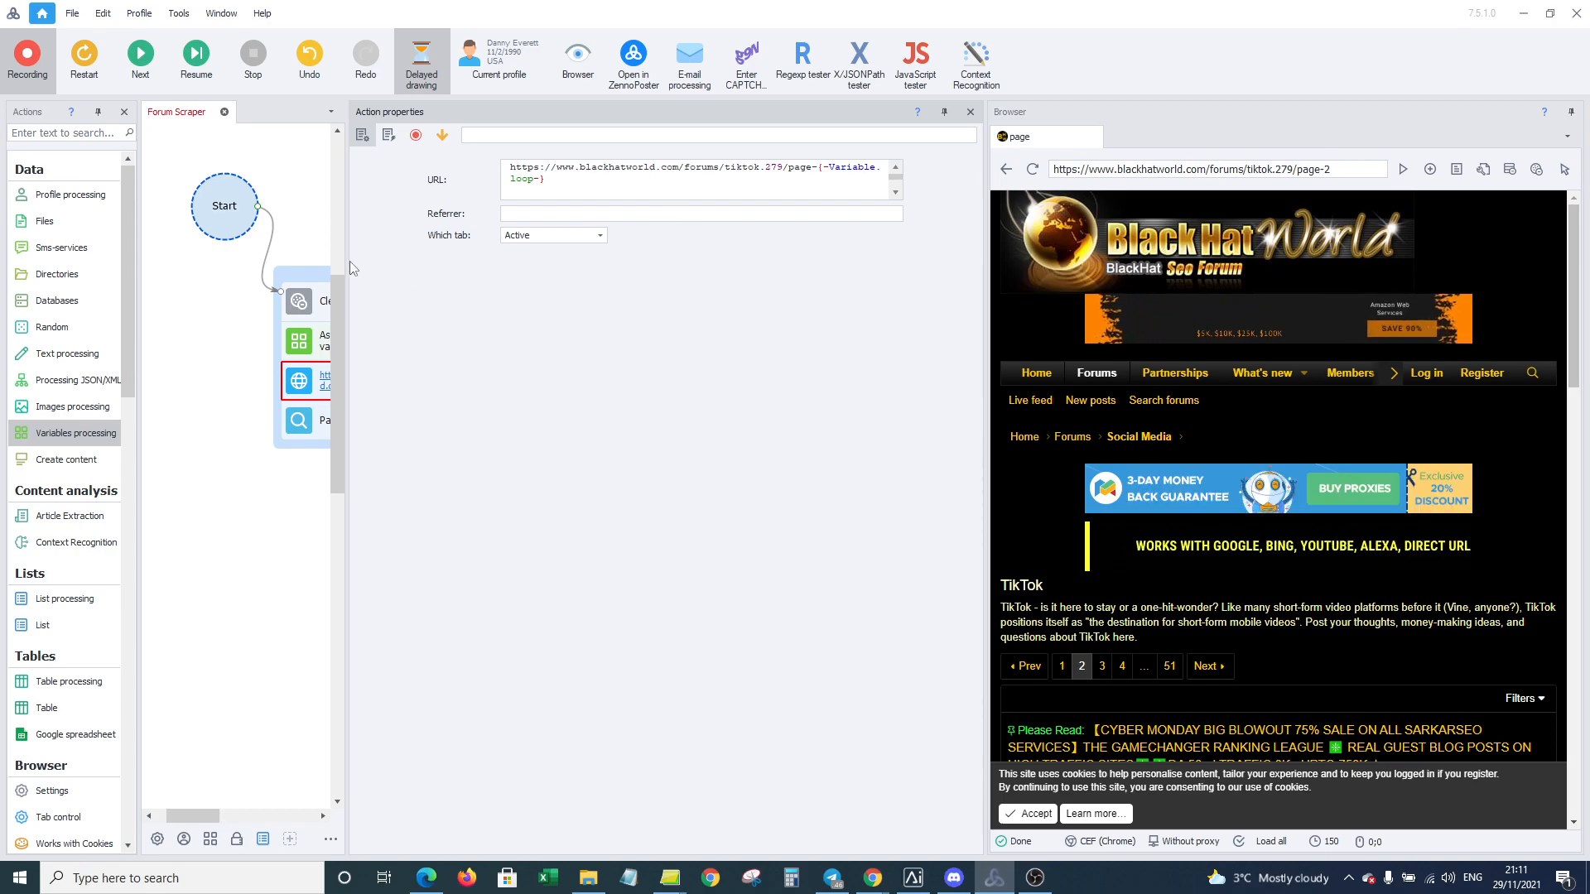
click(314, 248)
click(970, 112)
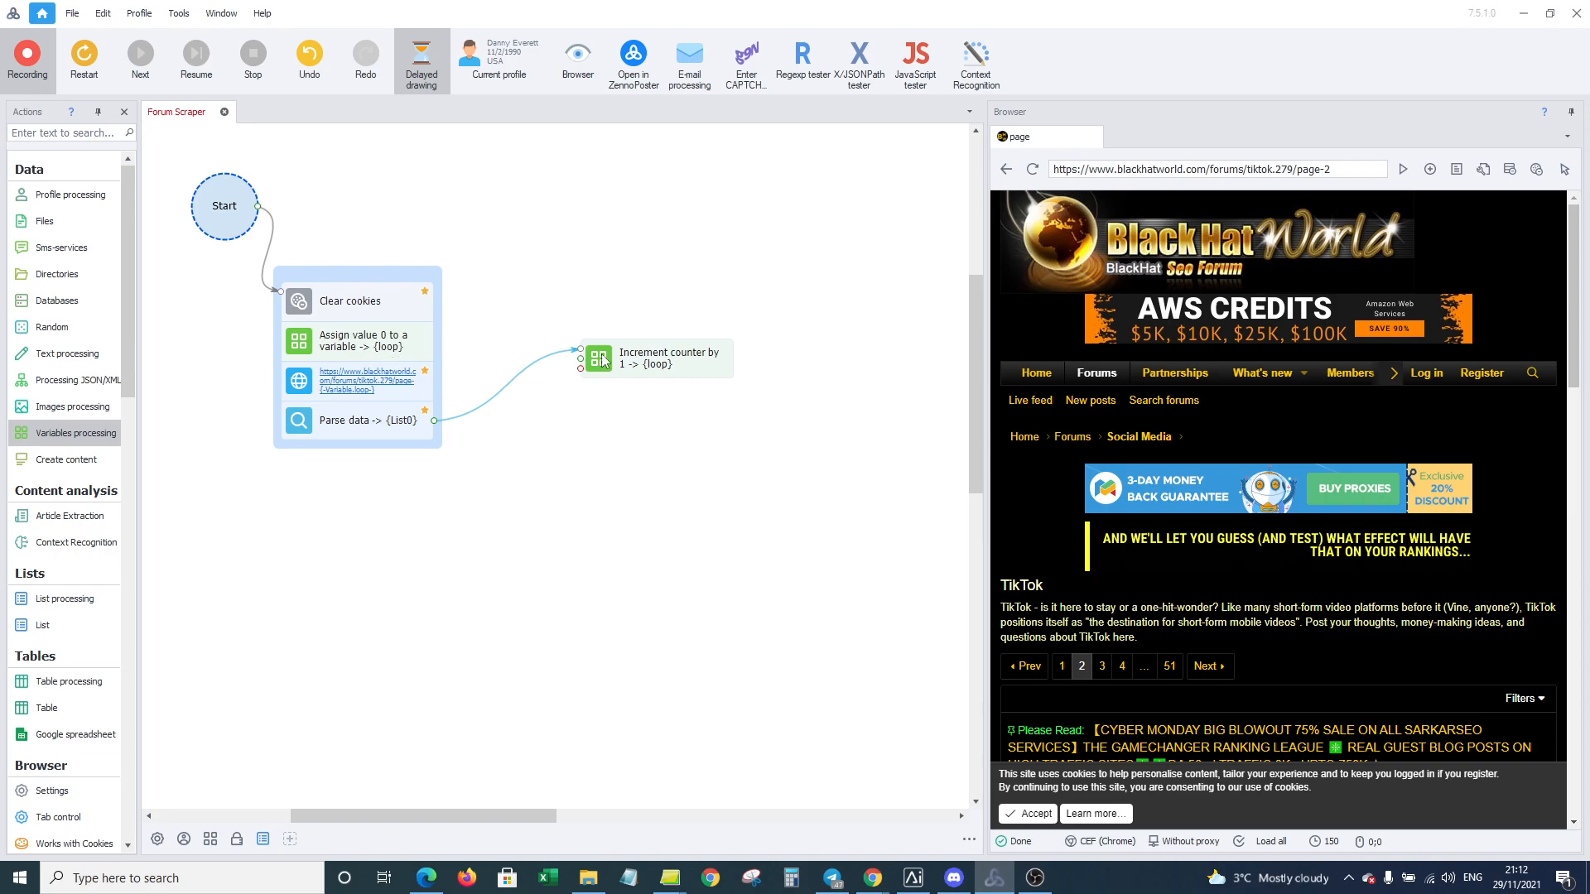
Step: Connect the counter increment's success output back to the forum page load, and restart the project in step-by-step mode
drag(582, 365, 435, 378)
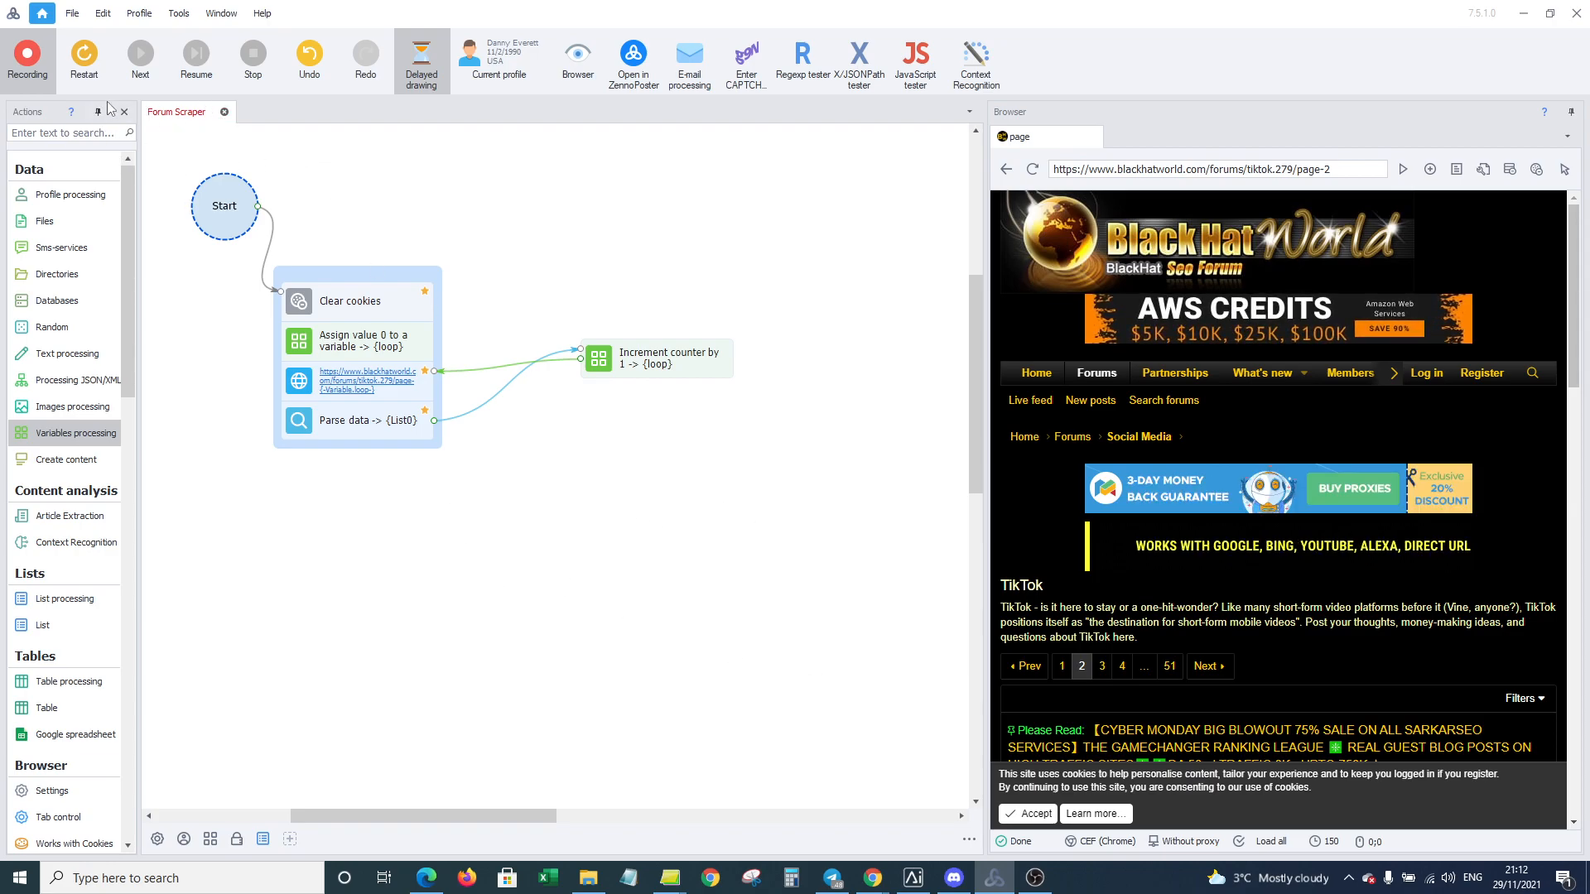
click(84, 58)
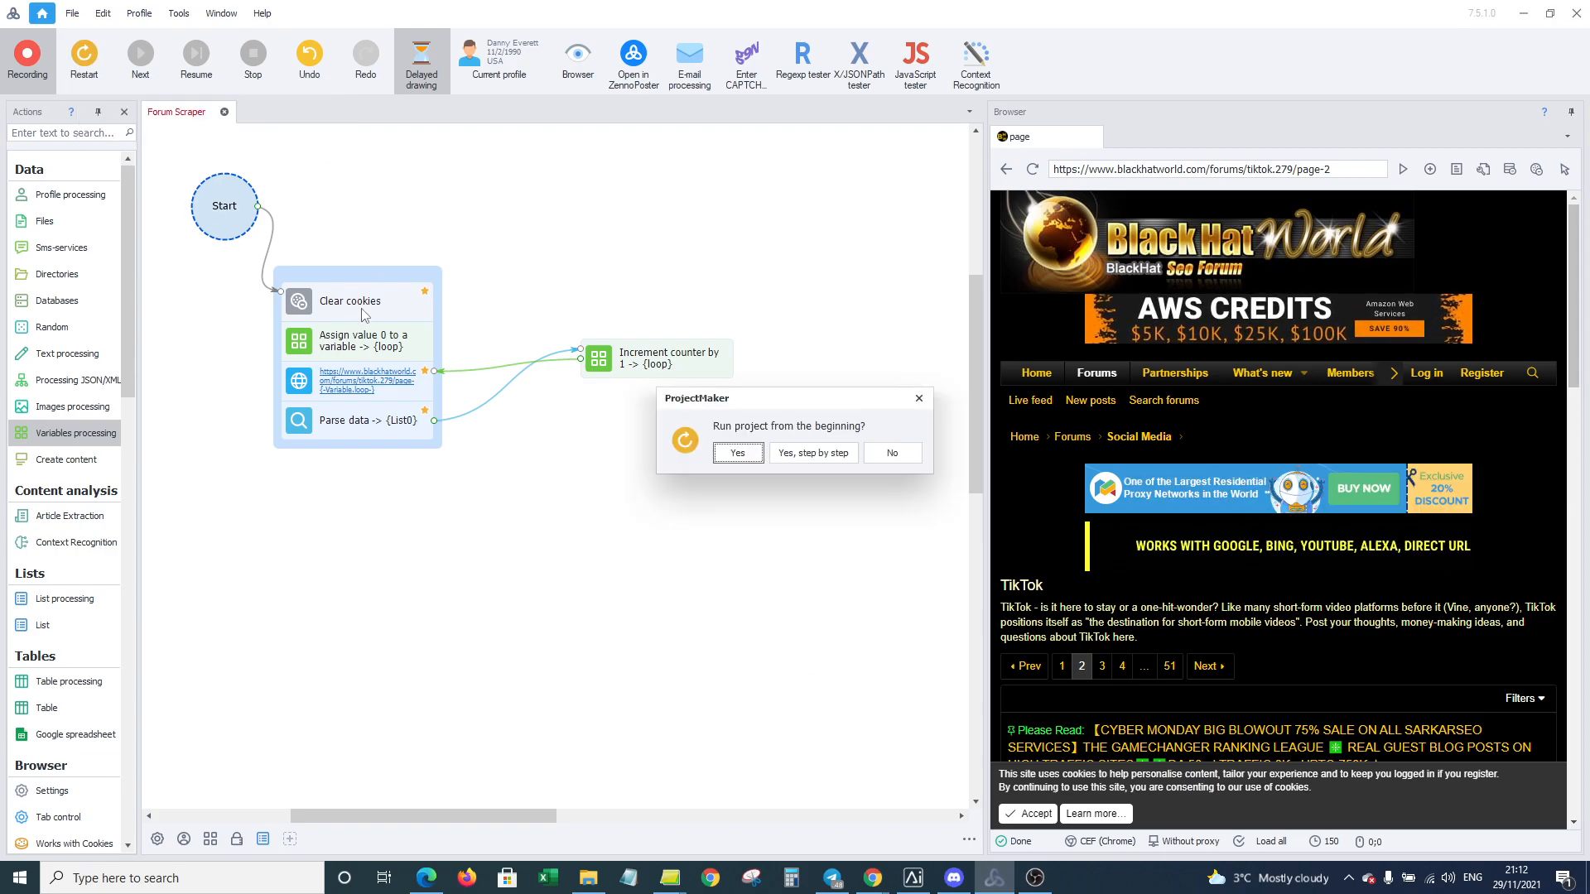
click(813, 461)
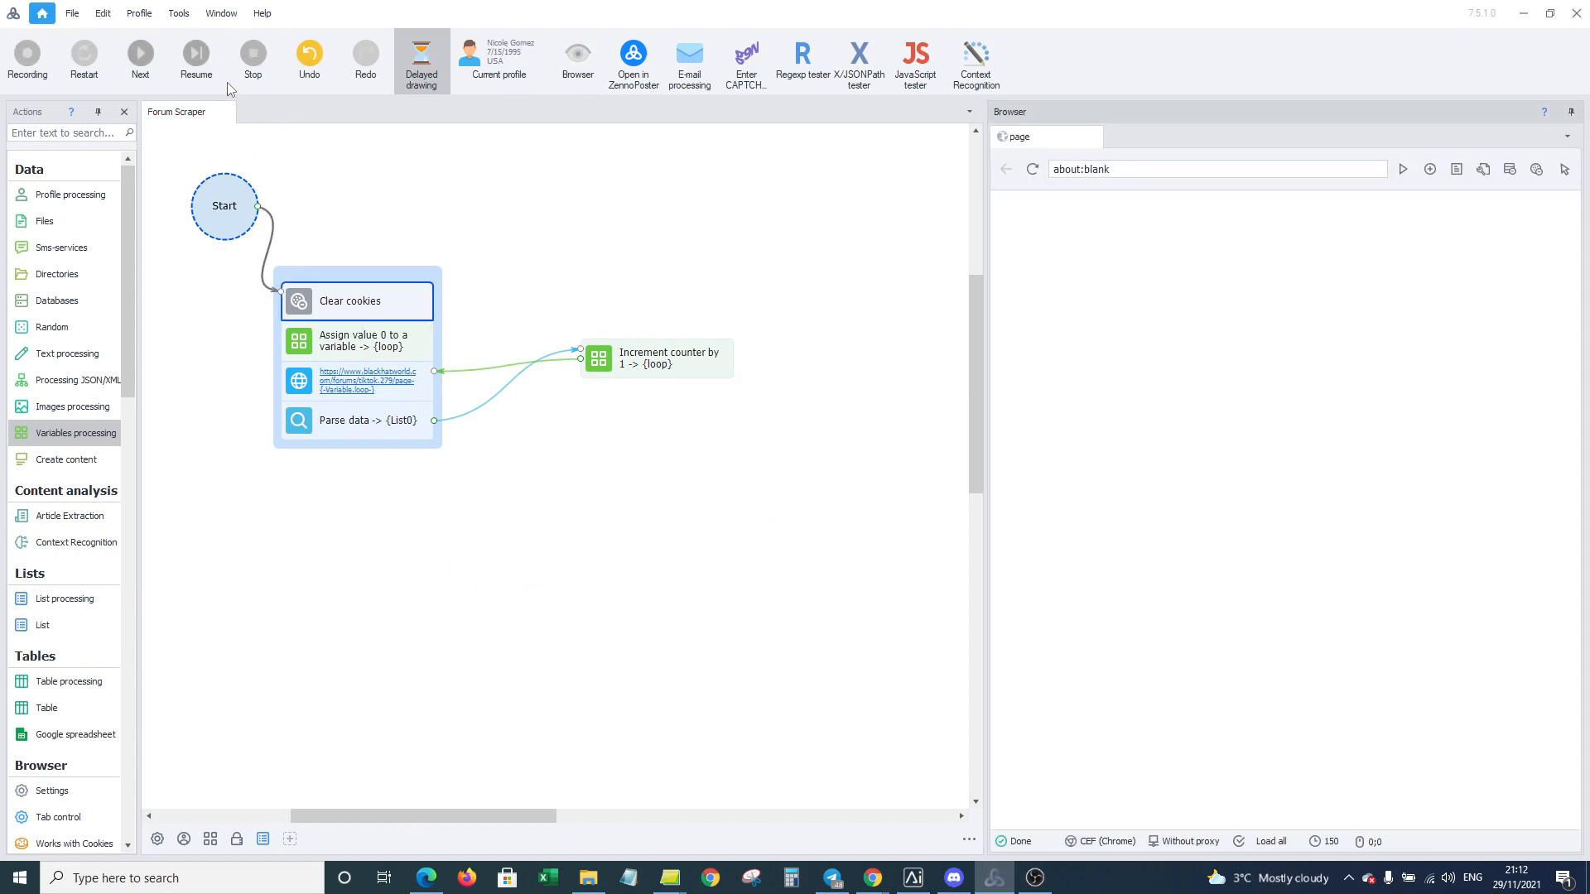
Step: Execute the project one action at a time through several loop cycles until forum page 4 is loaded
click(140, 59)
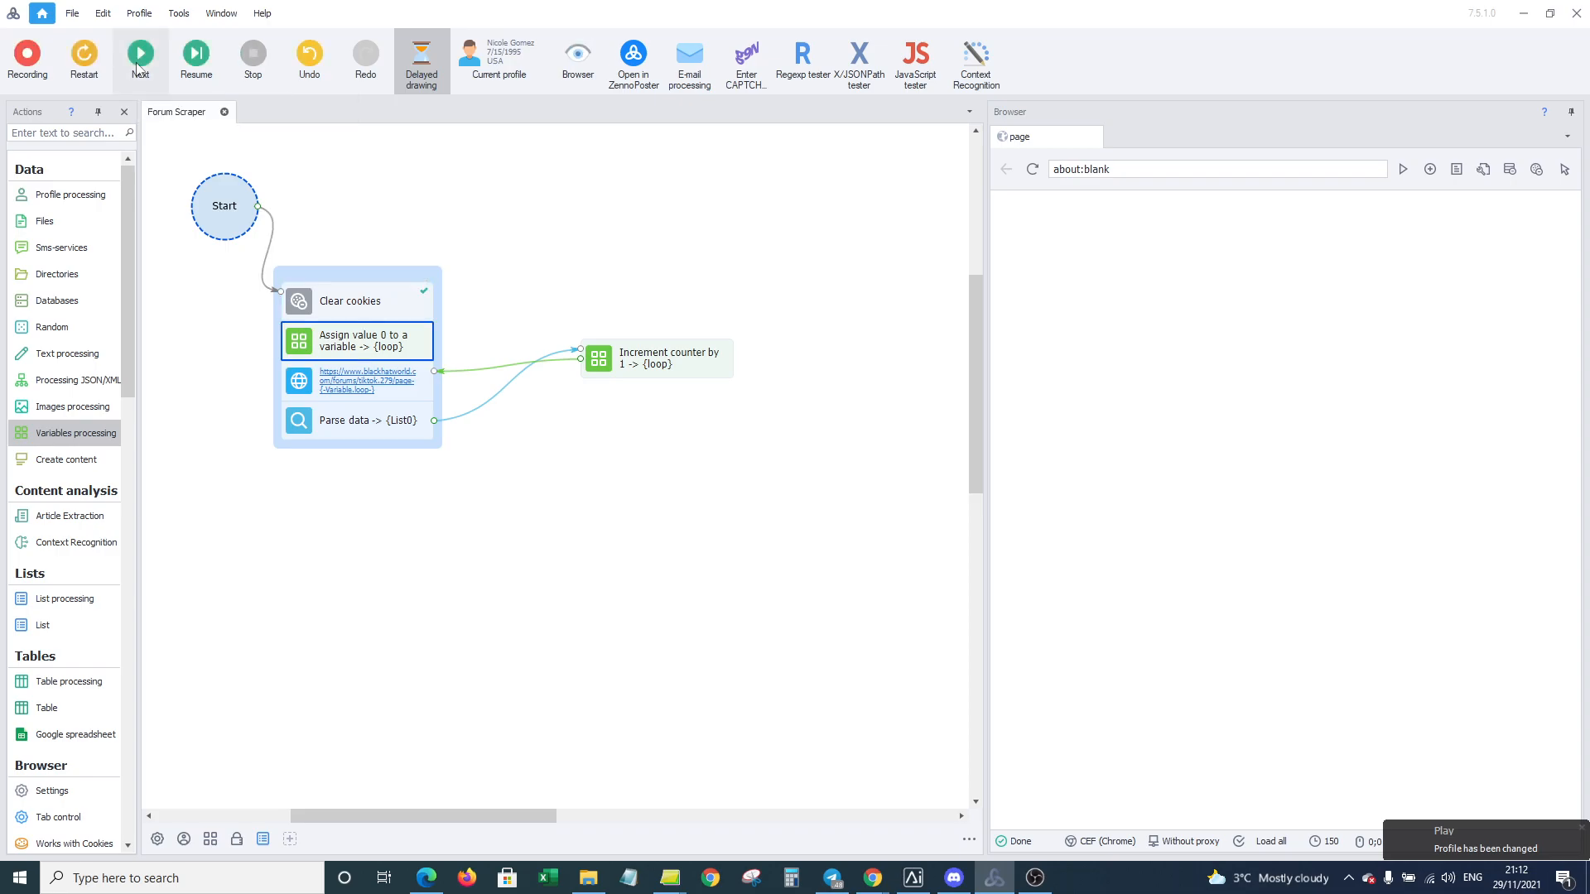
click(140, 59)
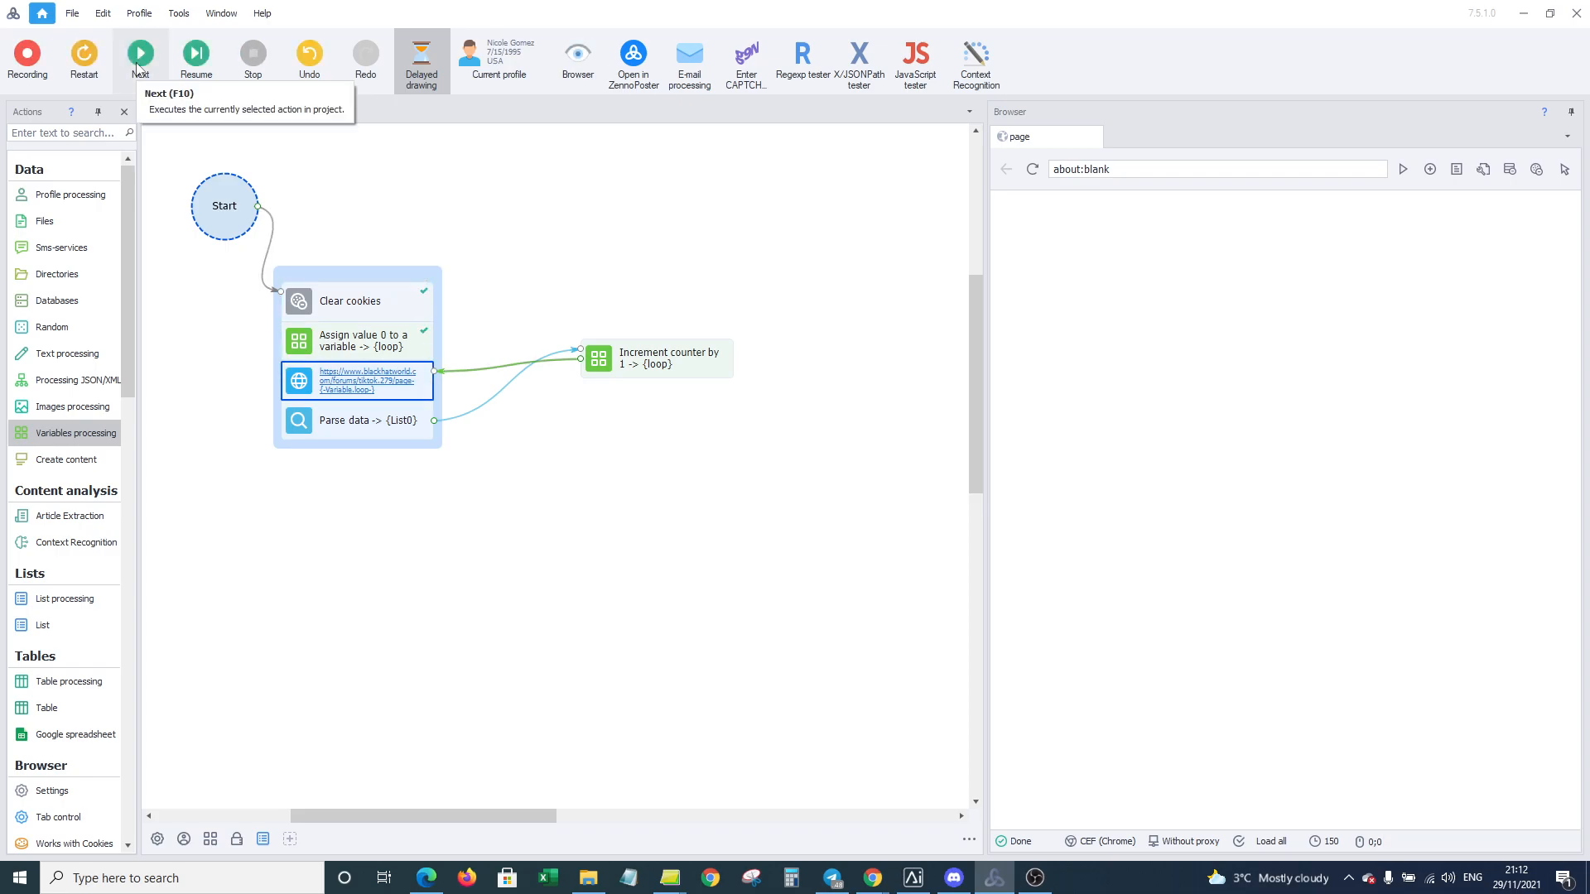
click(140, 56)
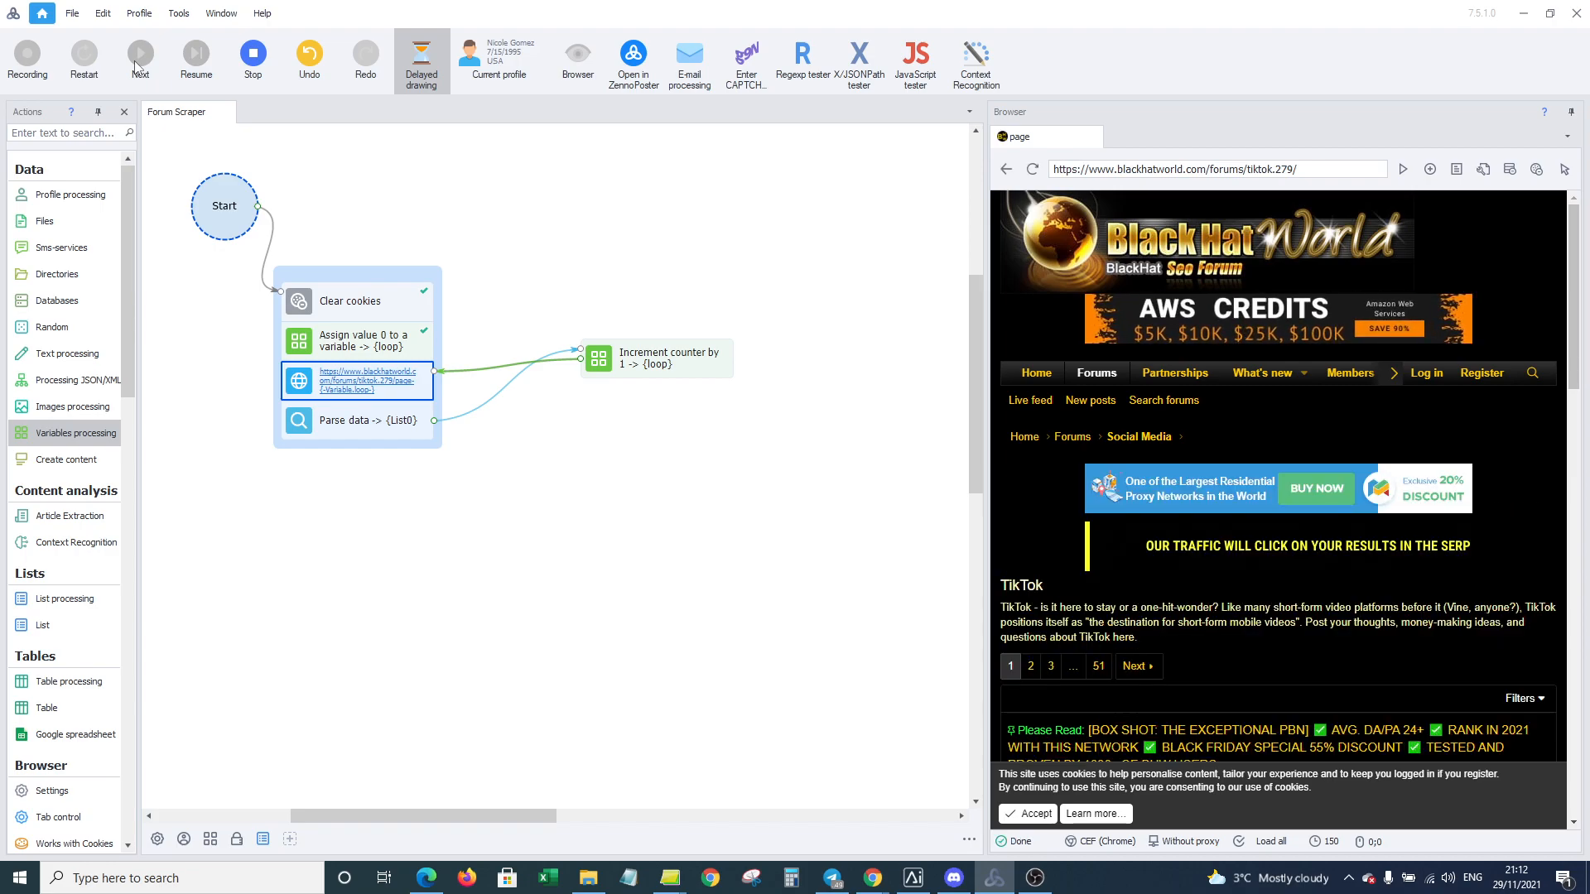
click(137, 65)
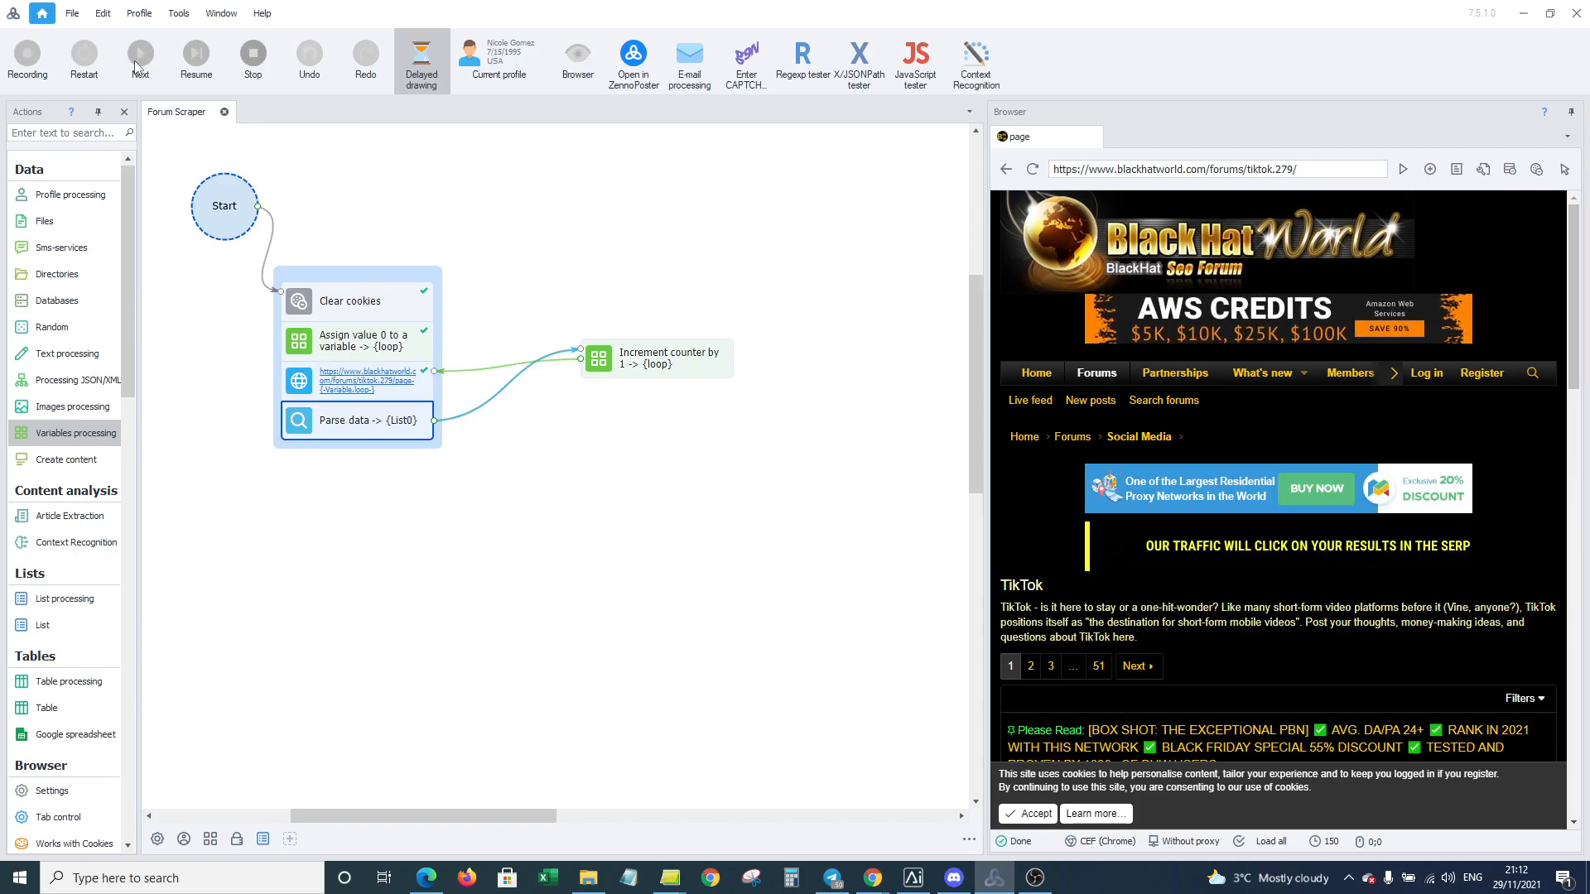
click(137, 65)
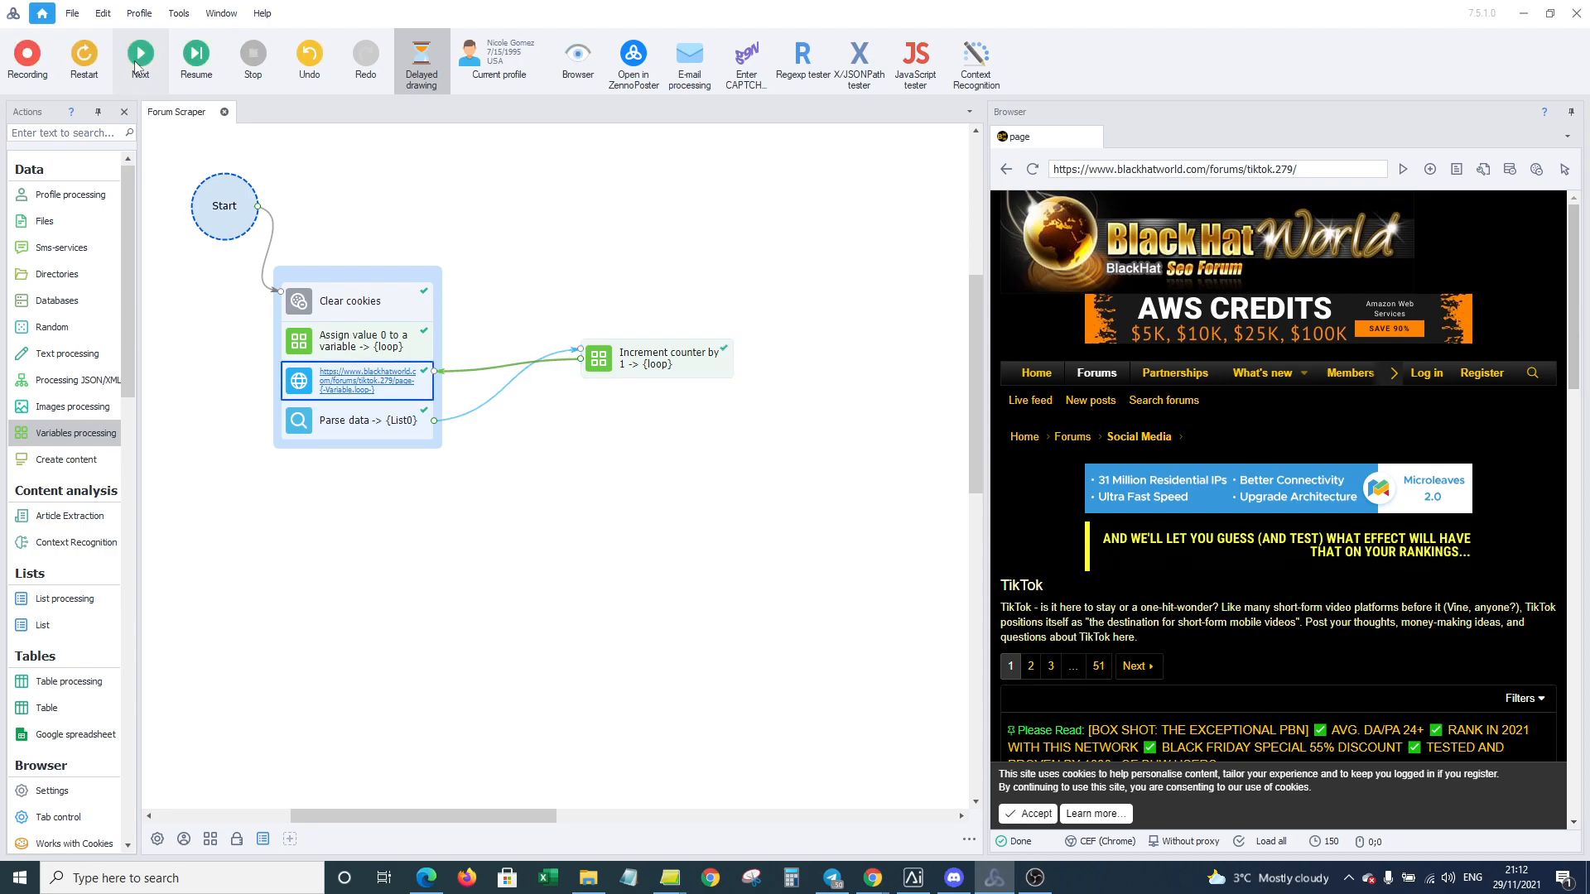
click(137, 65)
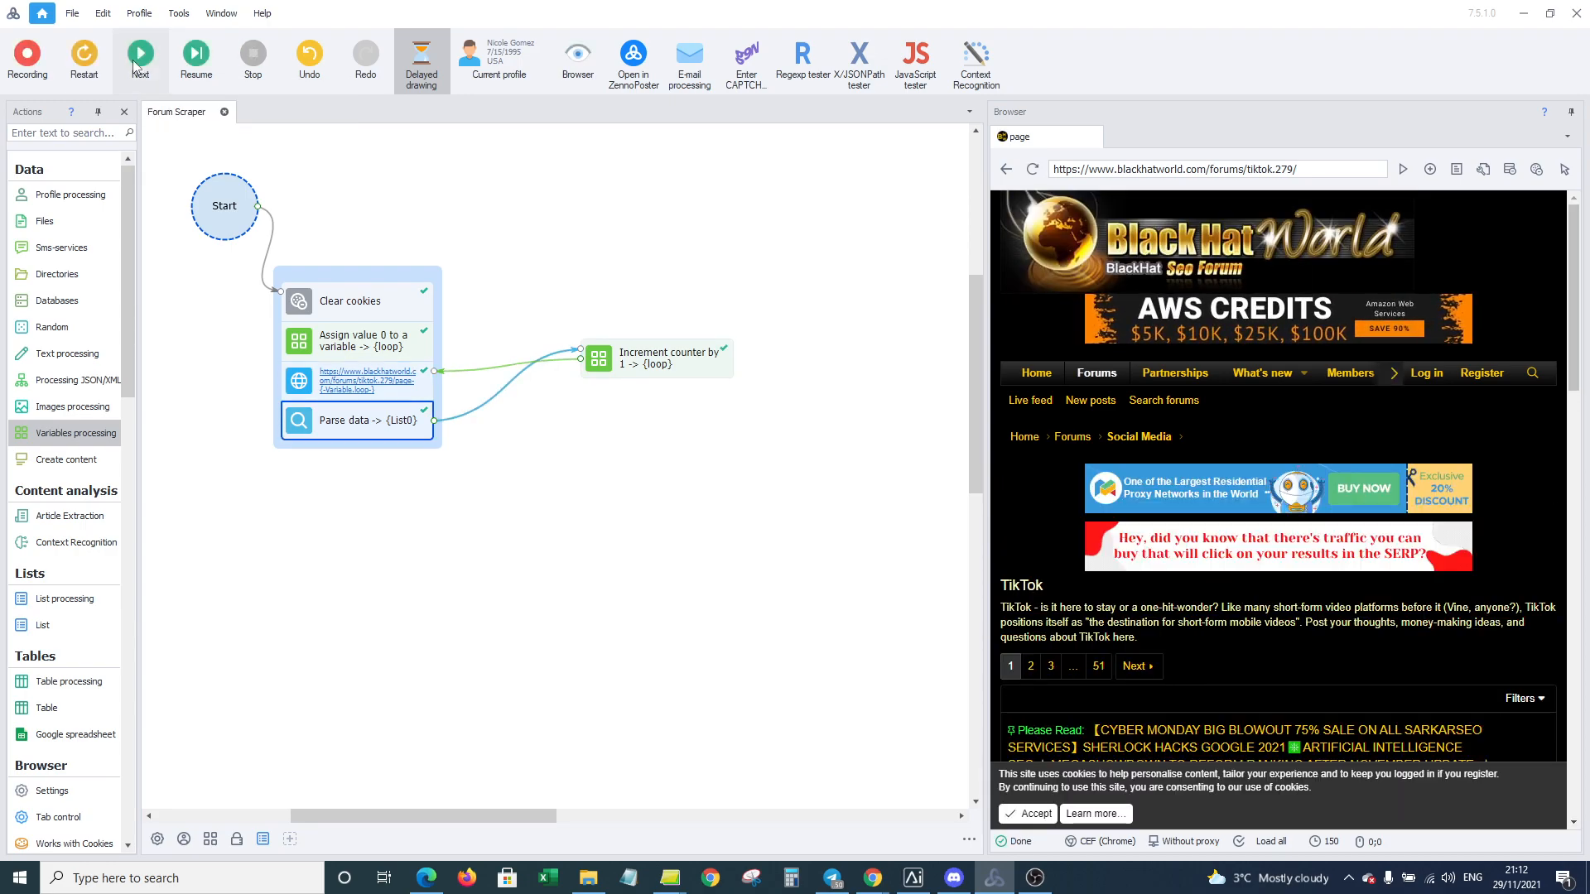
click(134, 63)
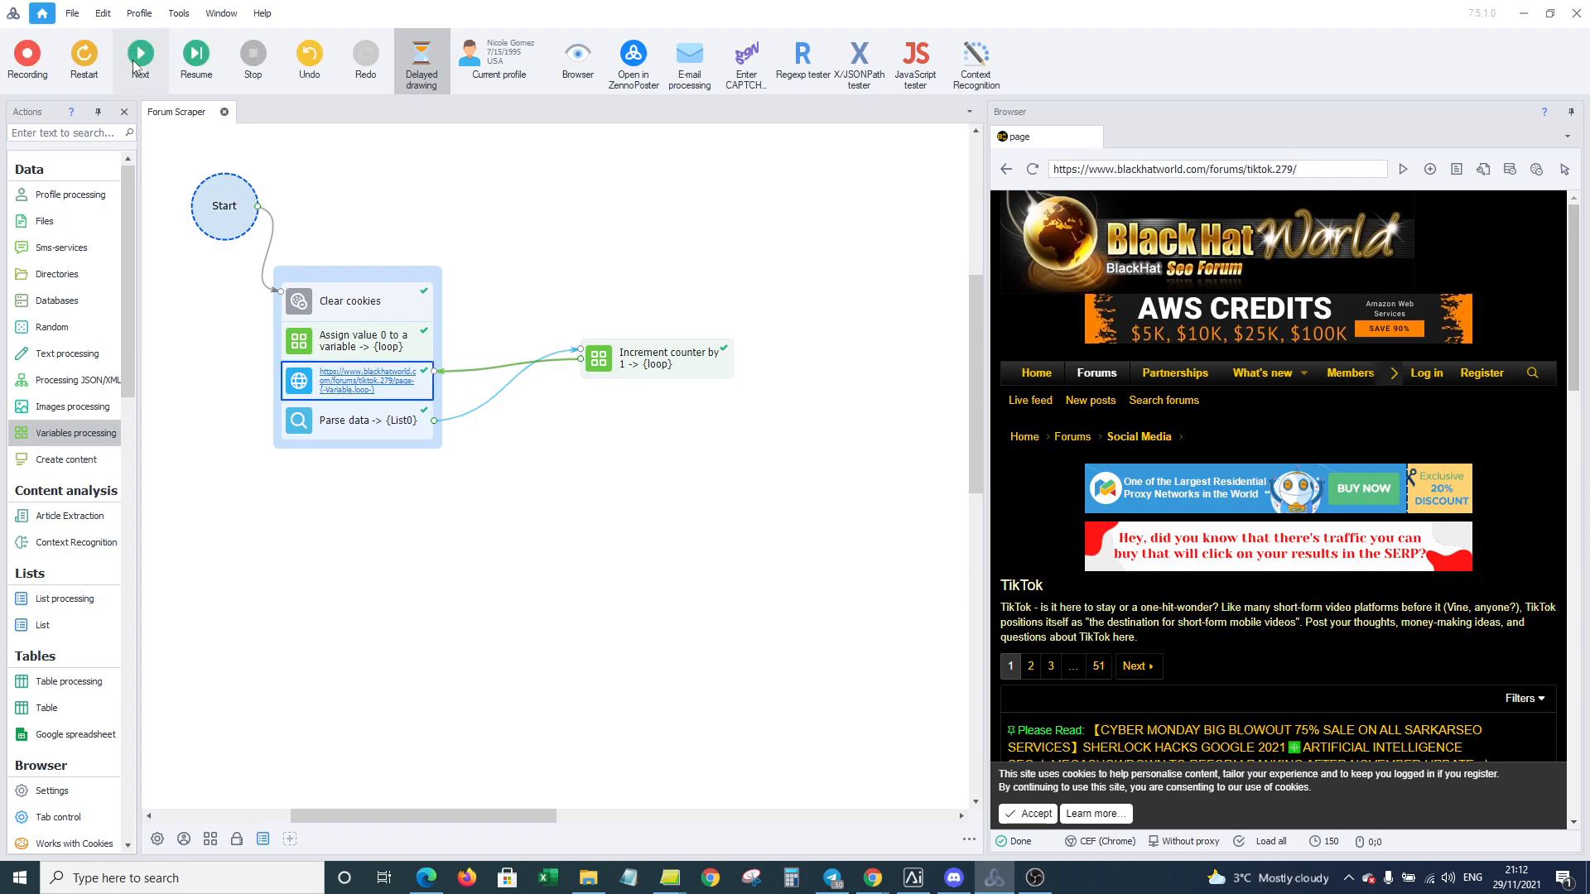
click(134, 62)
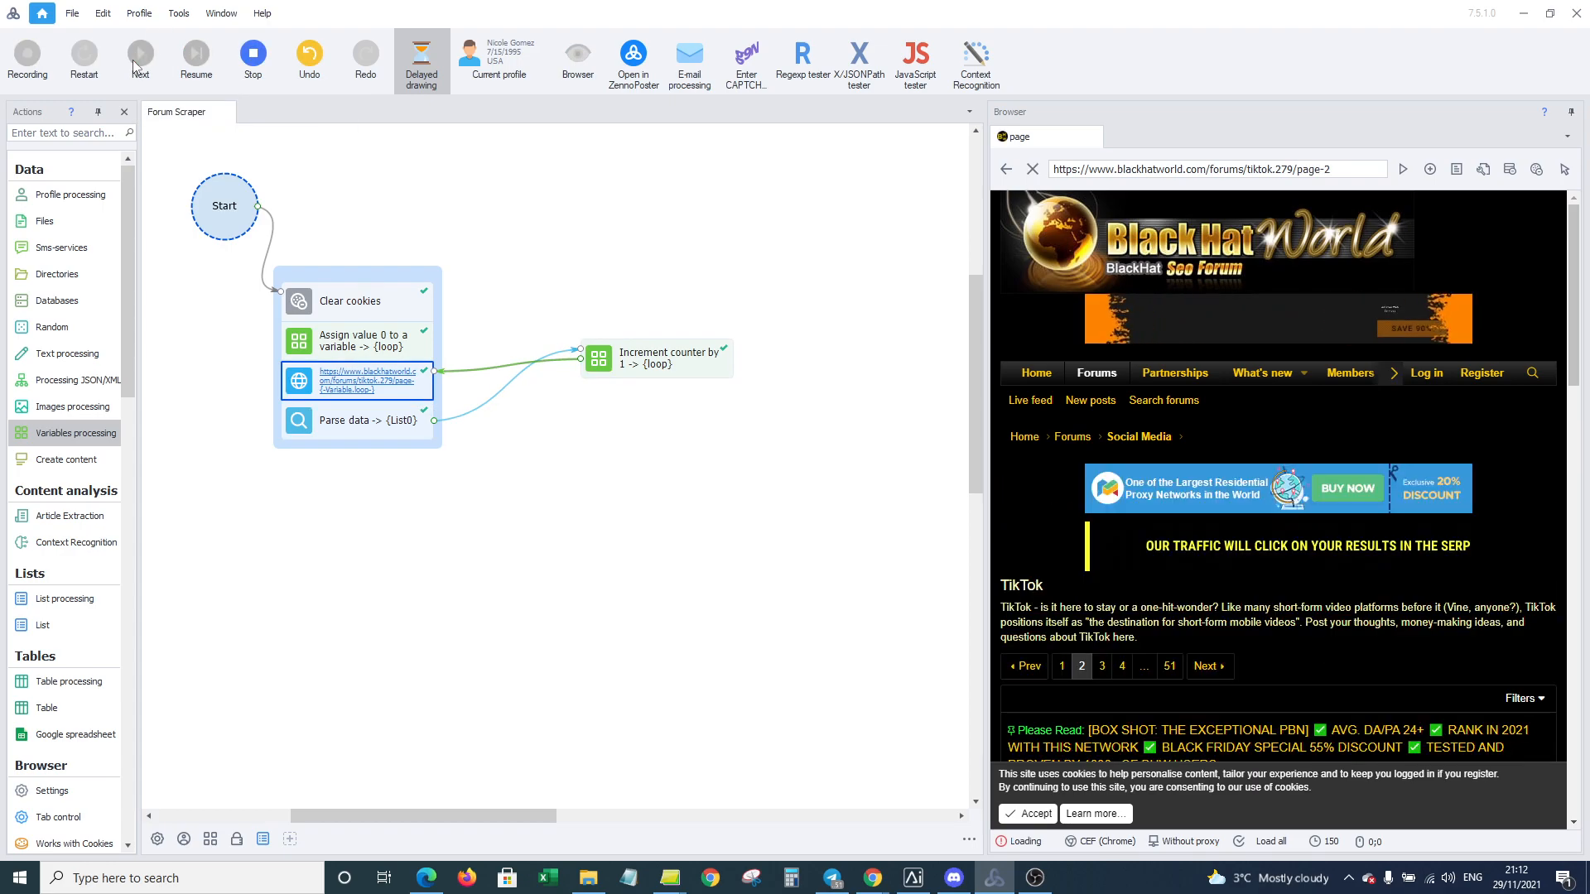
click(134, 63)
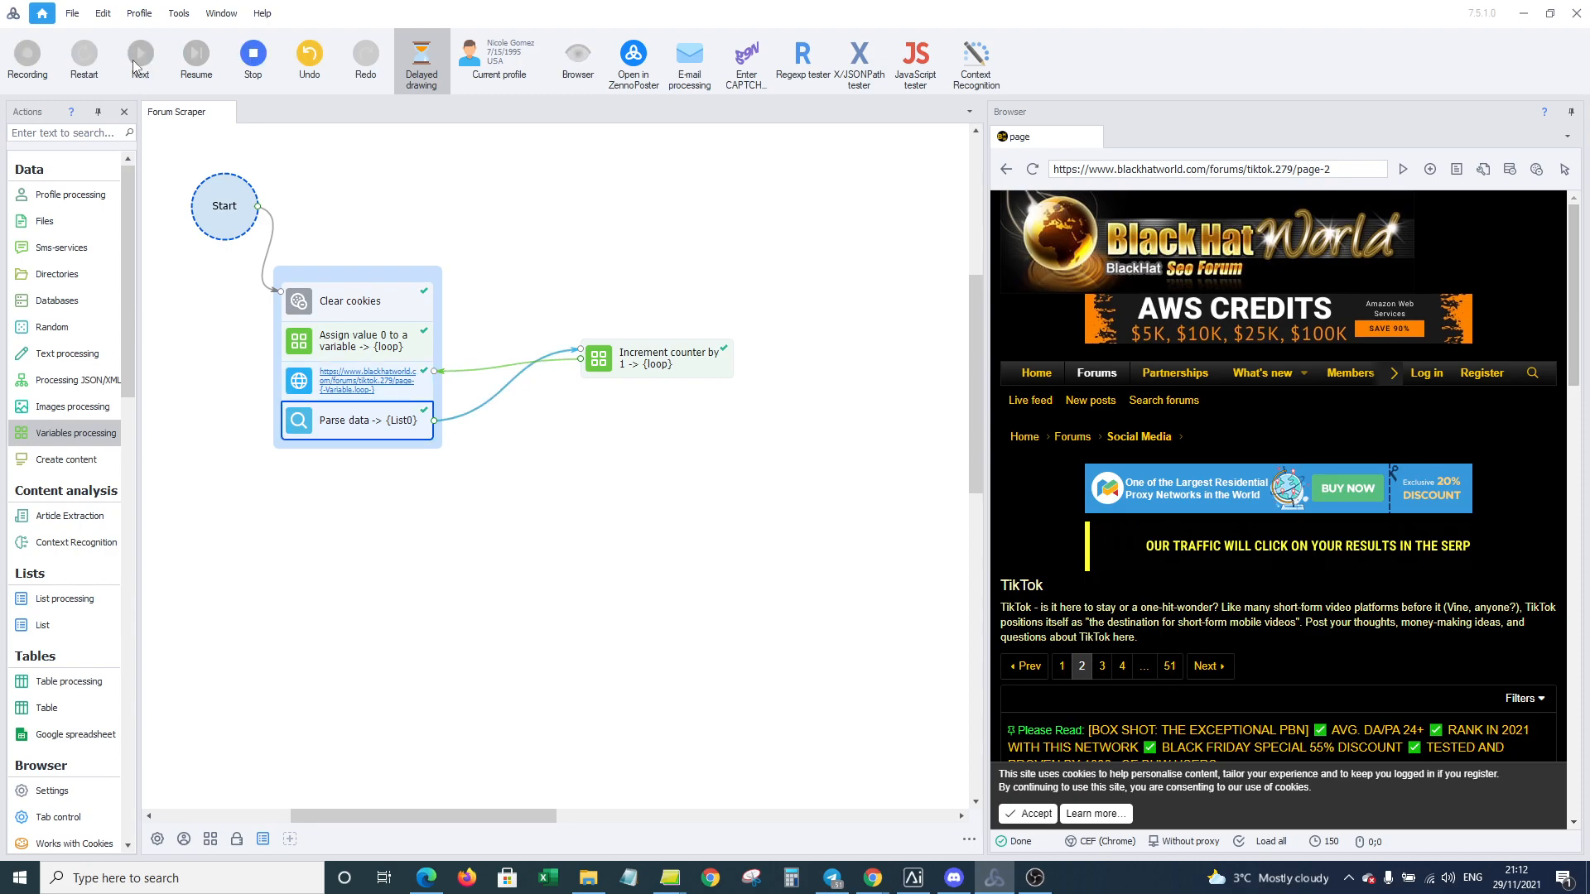
click(134, 63)
click(134, 63)
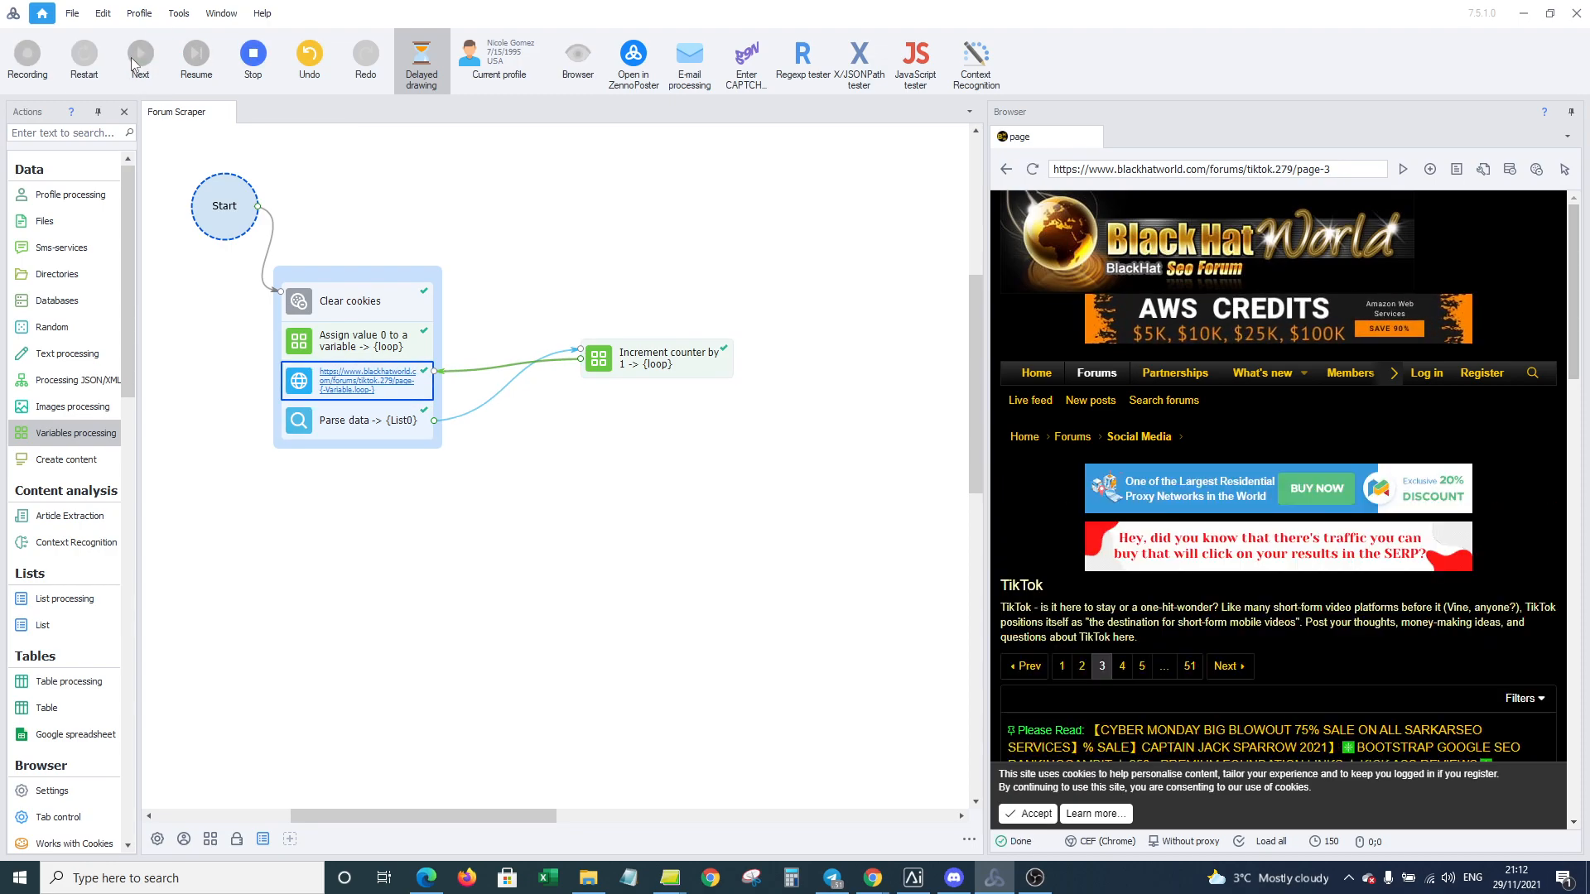
click(131, 60)
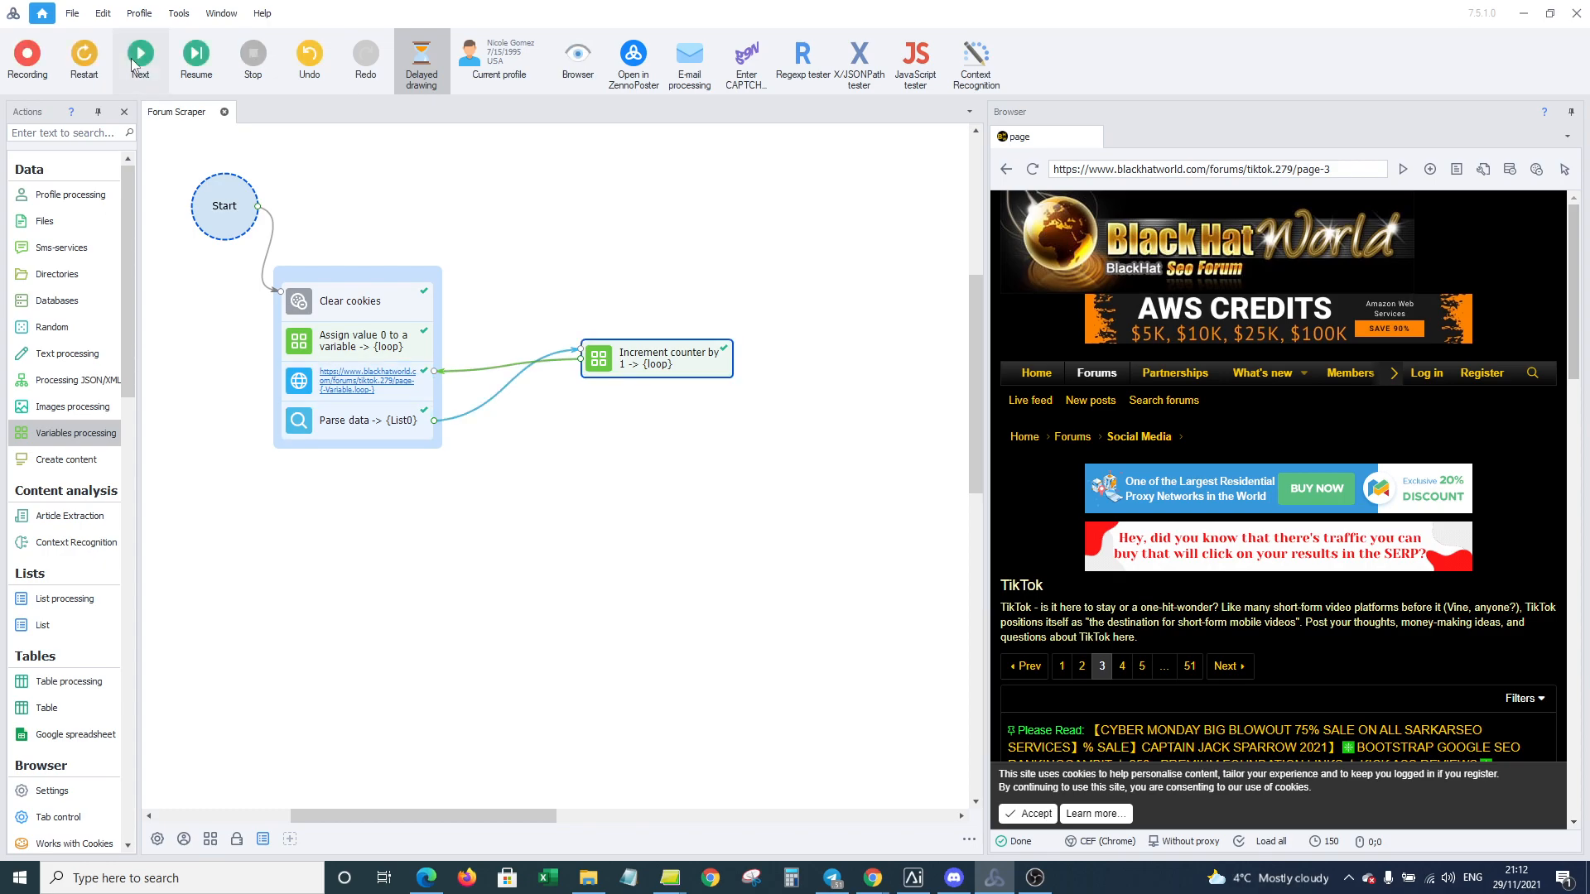
click(132, 63)
click(132, 63)
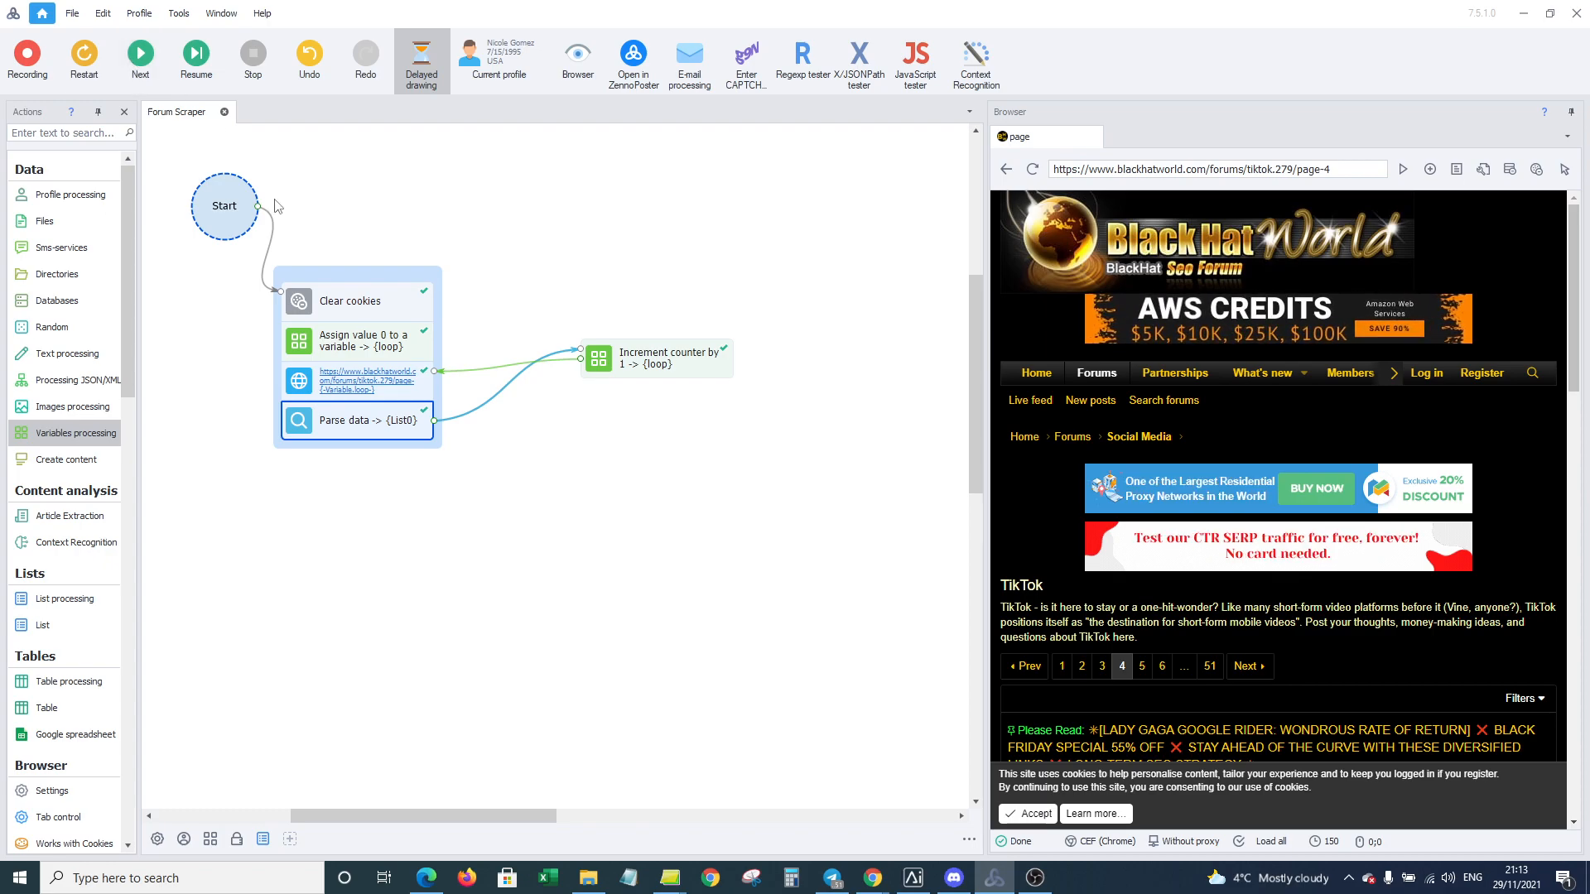
Step: View the contents of List0 to examine the thread titles parsed from the forum pages, and close the list windows
click(262, 840)
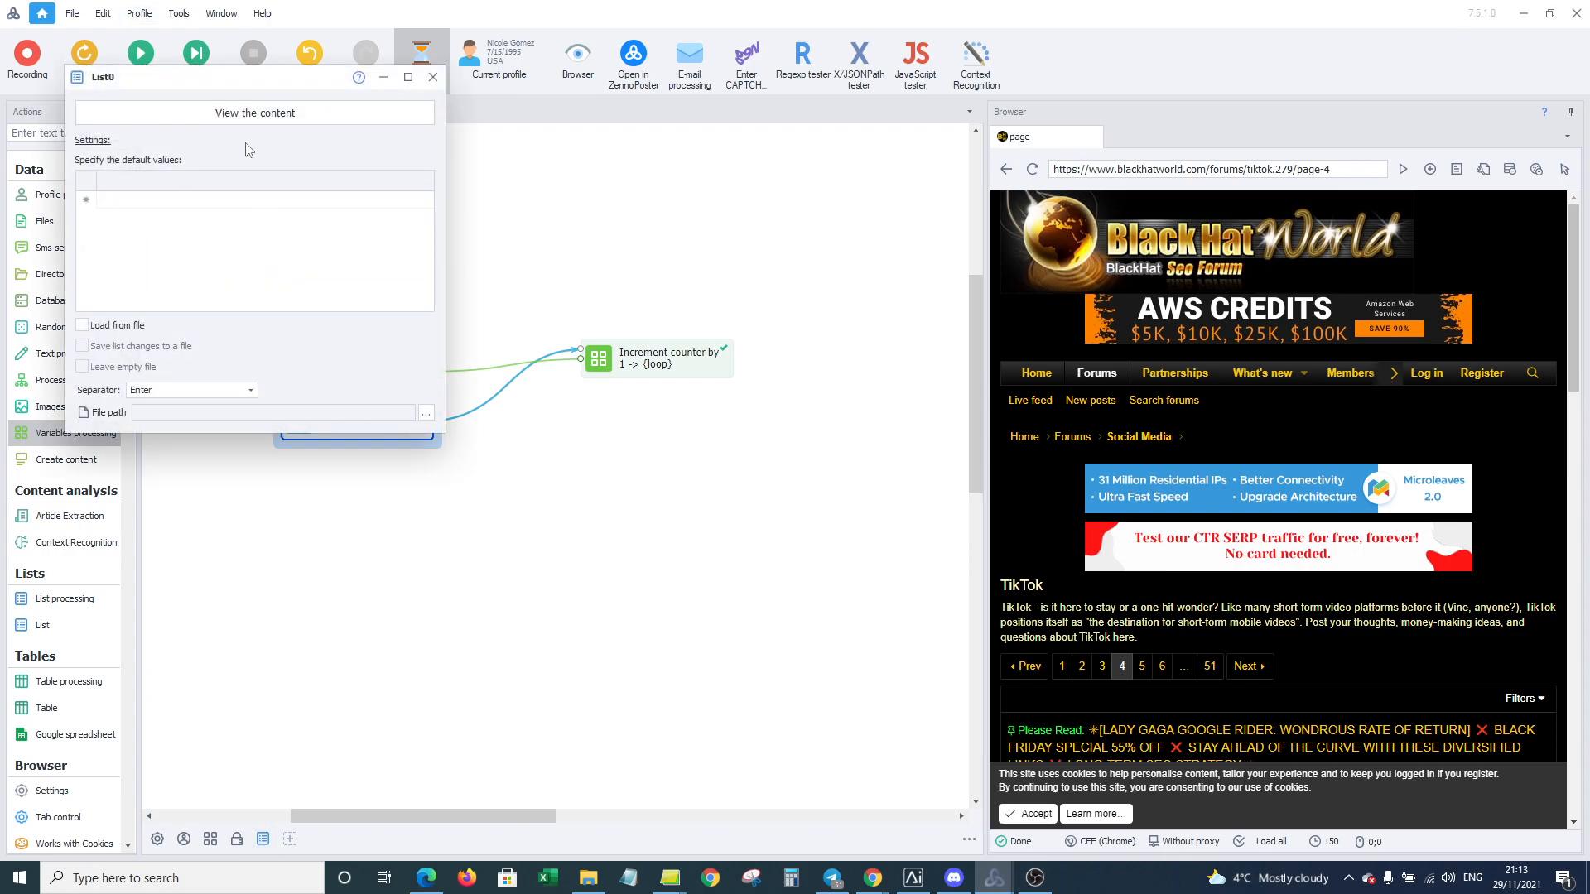
click(255, 113)
scroll(525, 348, down, 3)
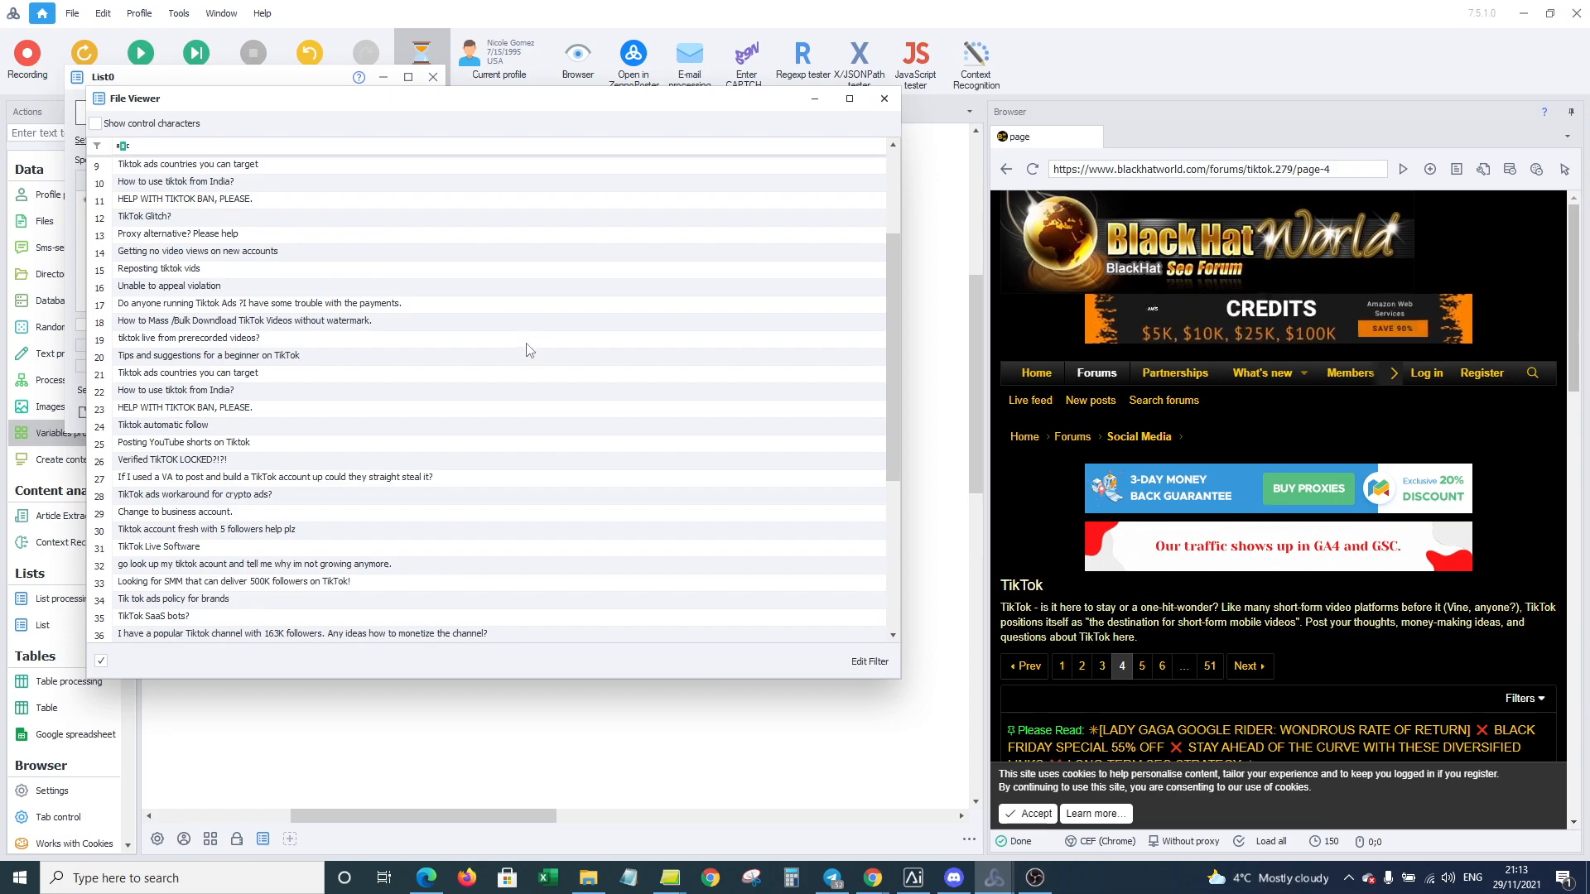
scroll(530, 356, down, 5)
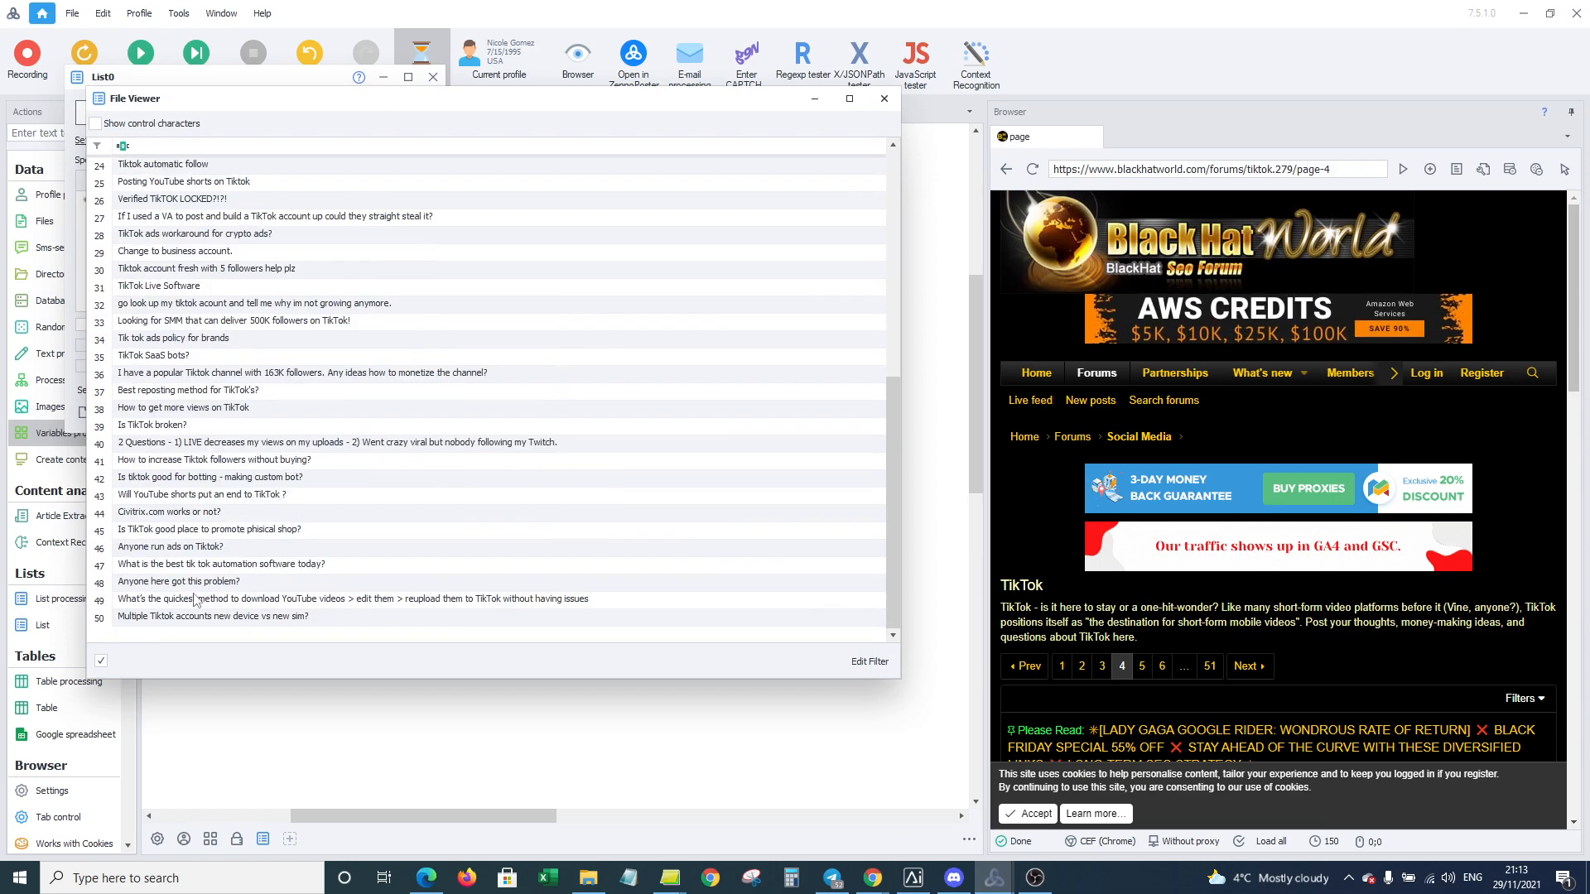
scroll(207, 592, up, 8)
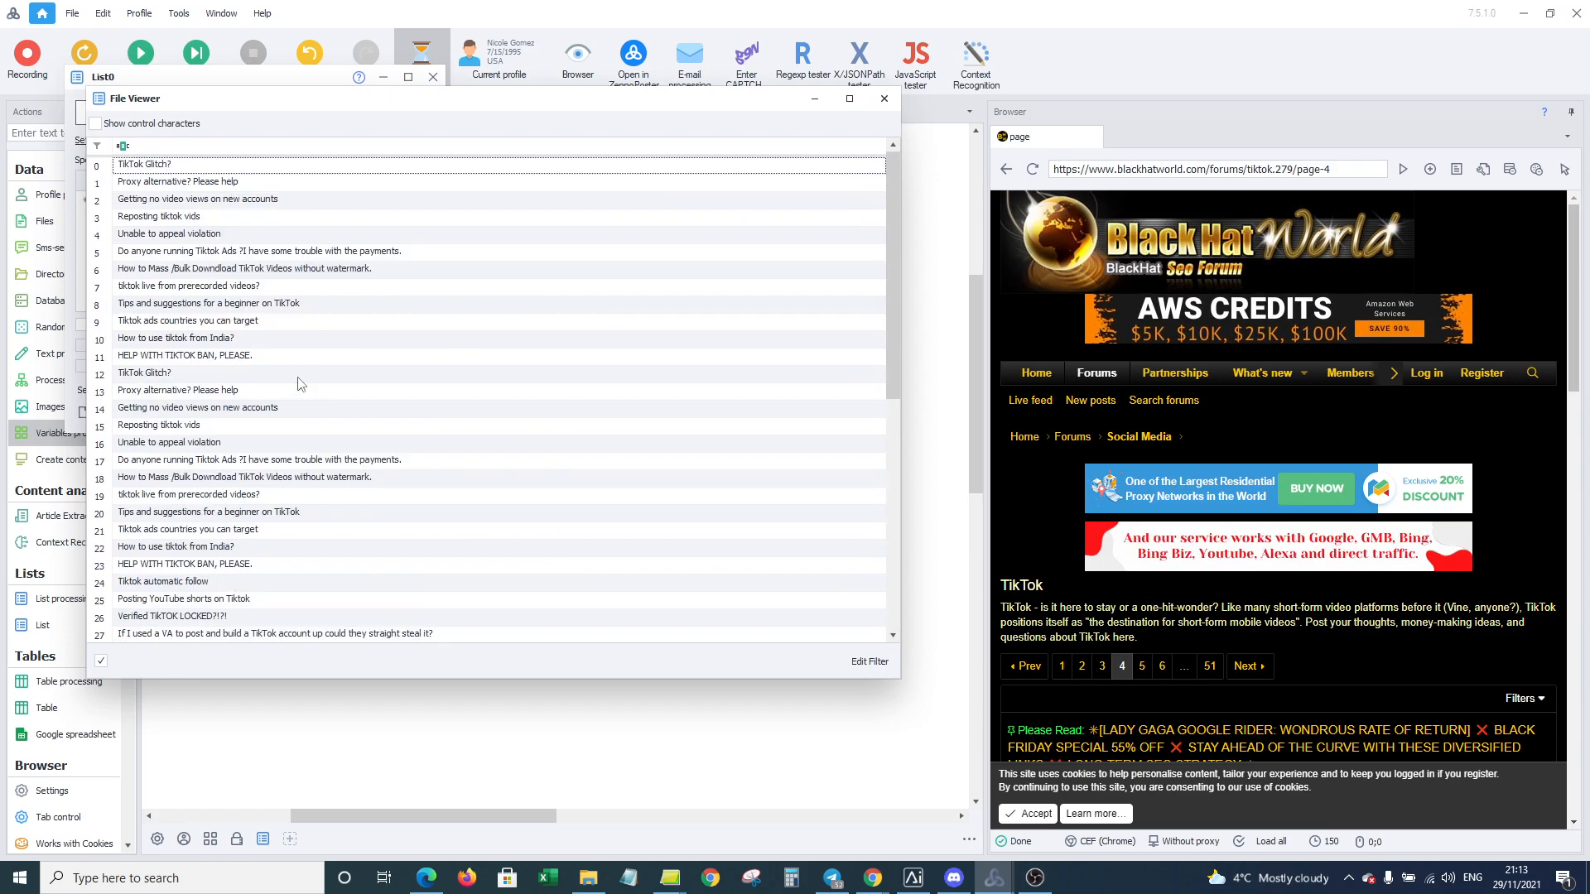
scroll(343, 499, down, 8)
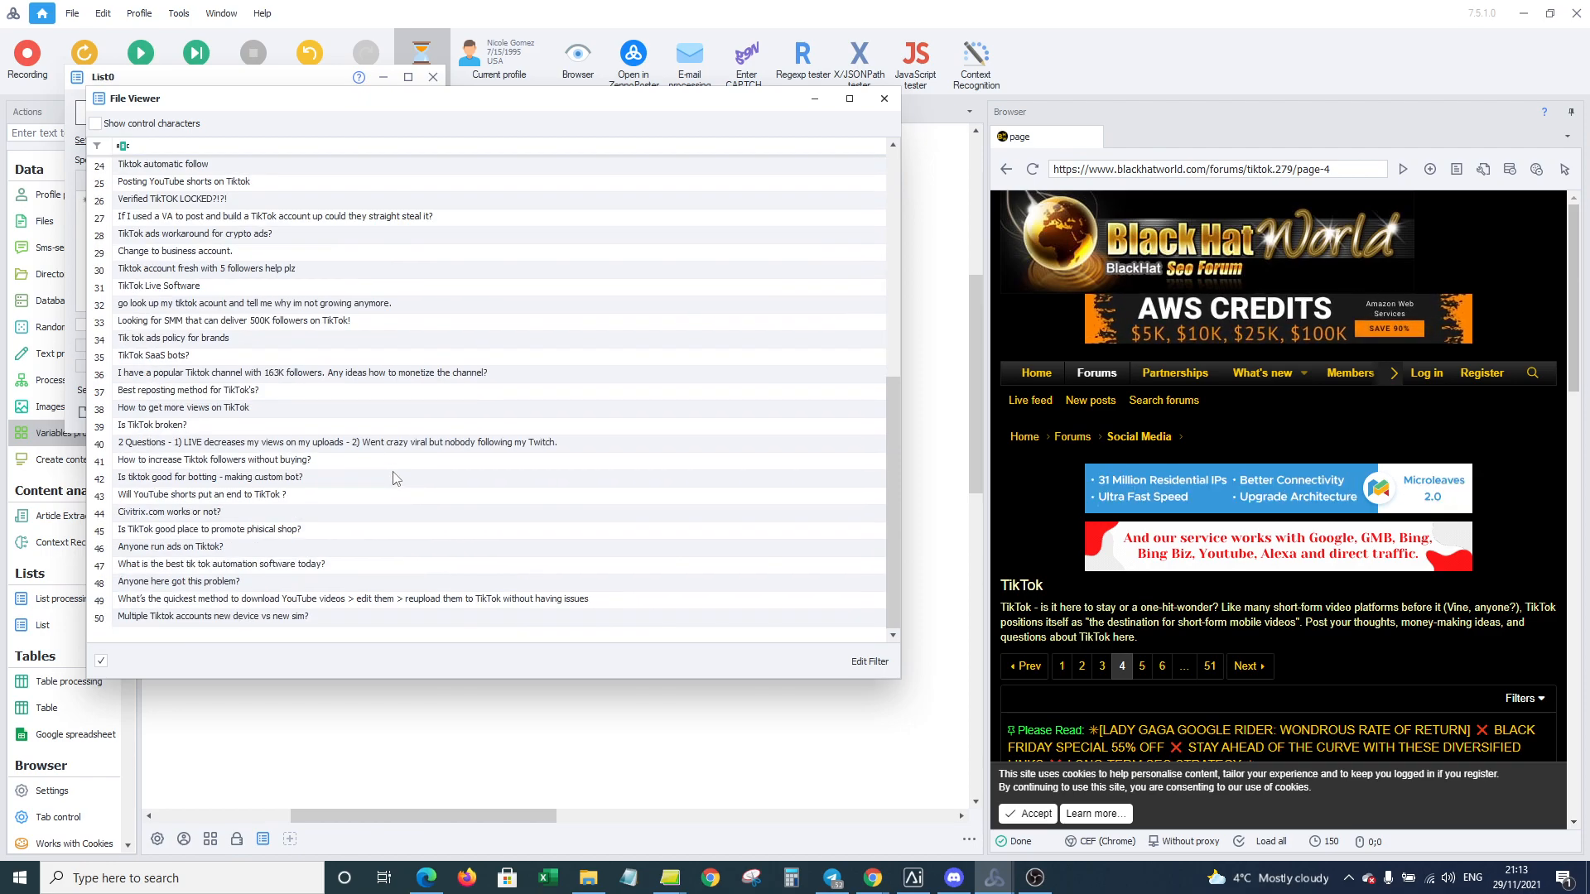
scroll(521, 412, up, 8)
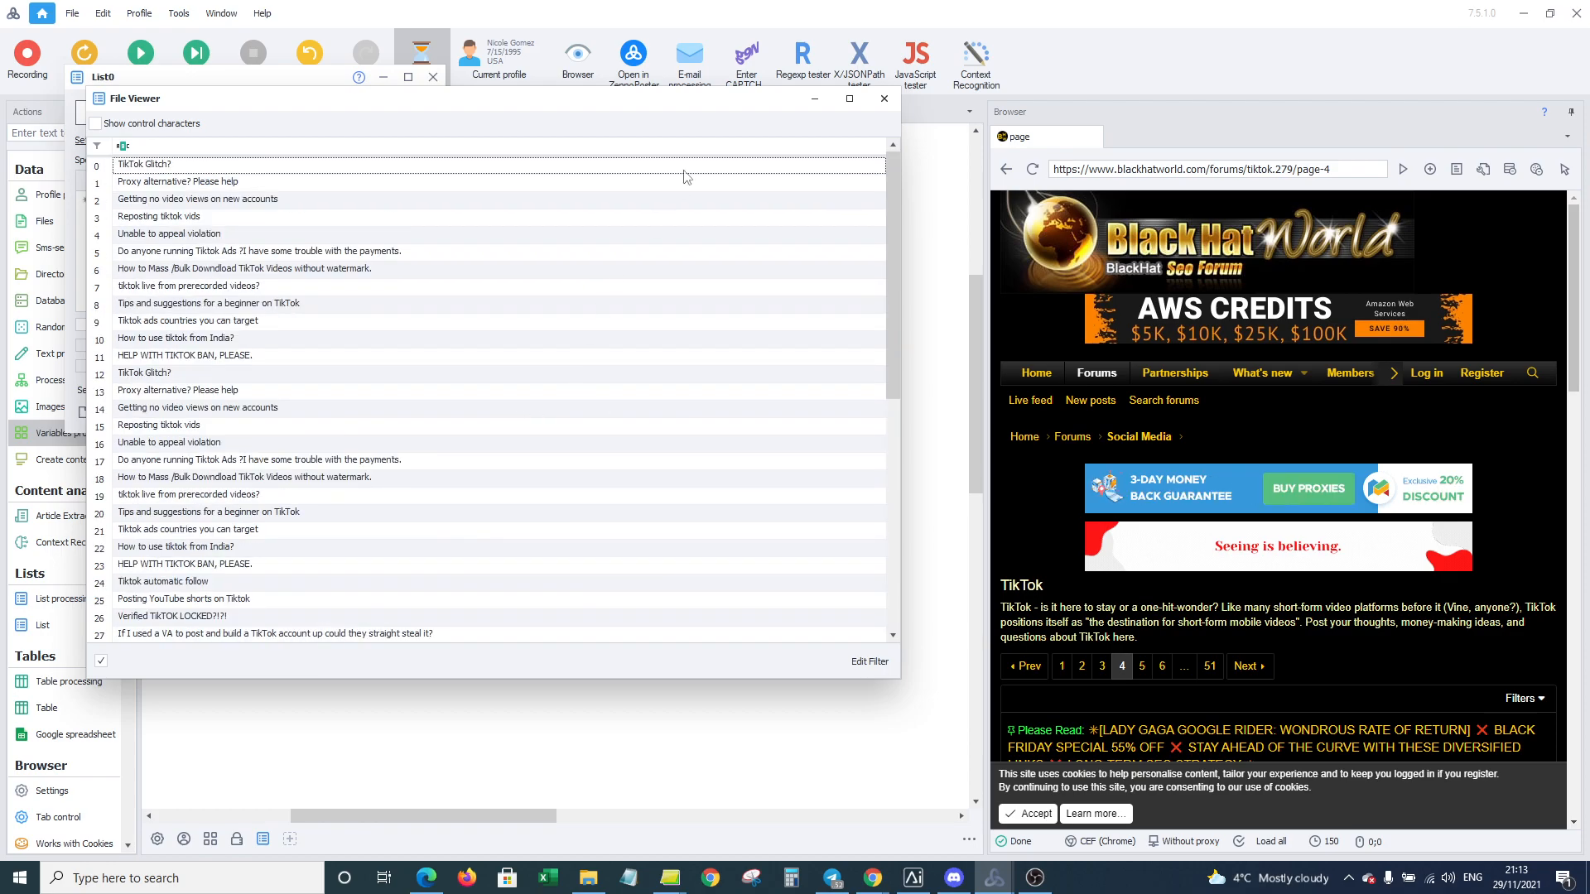
click(883, 98)
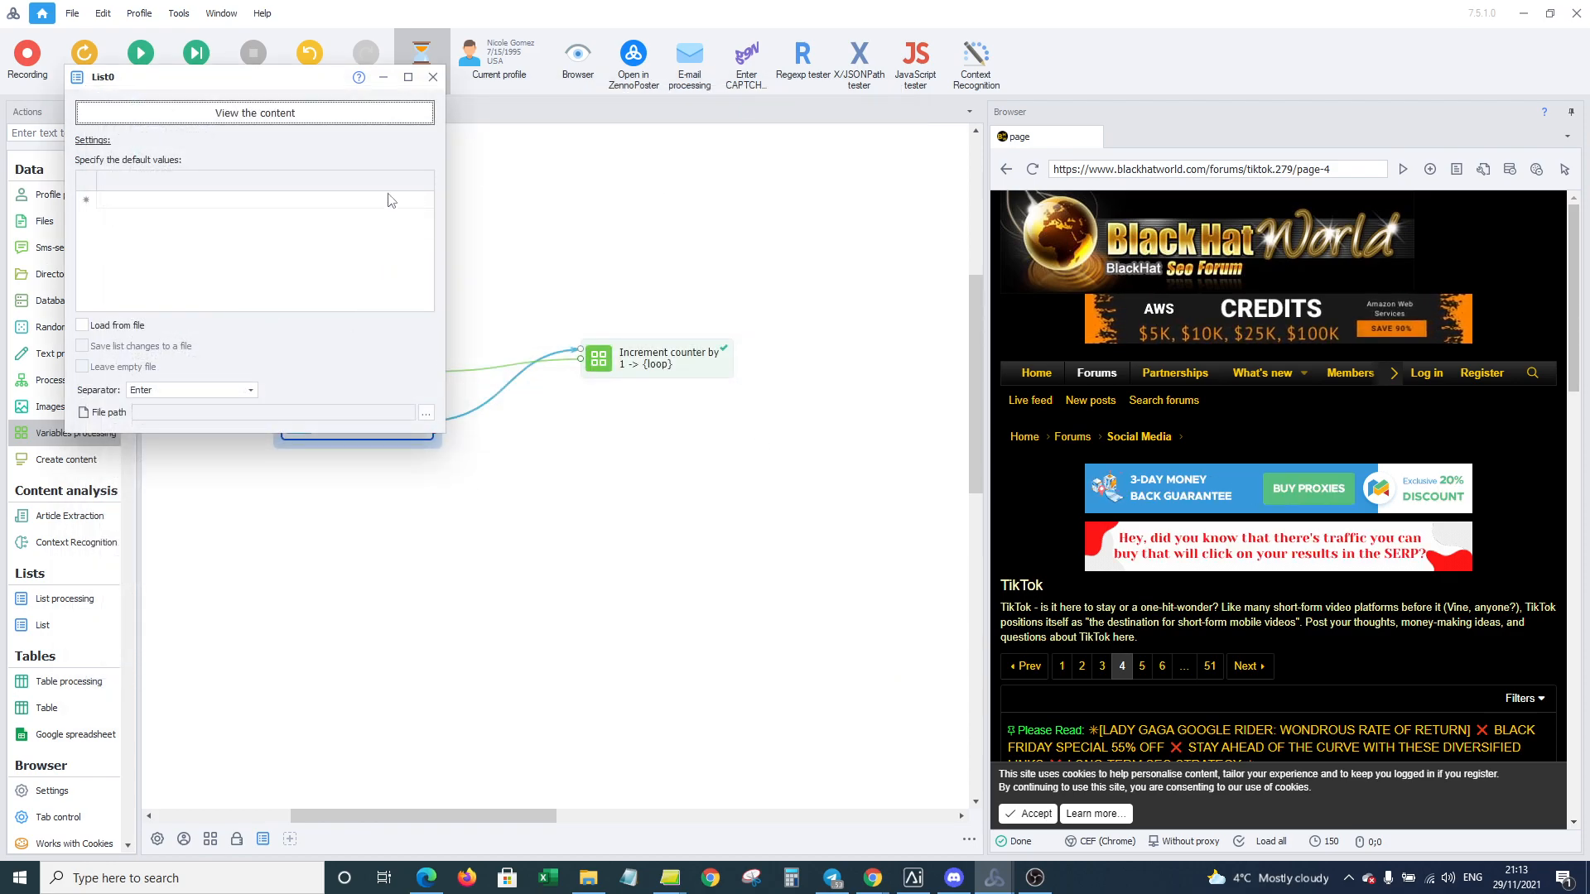
click(432, 77)
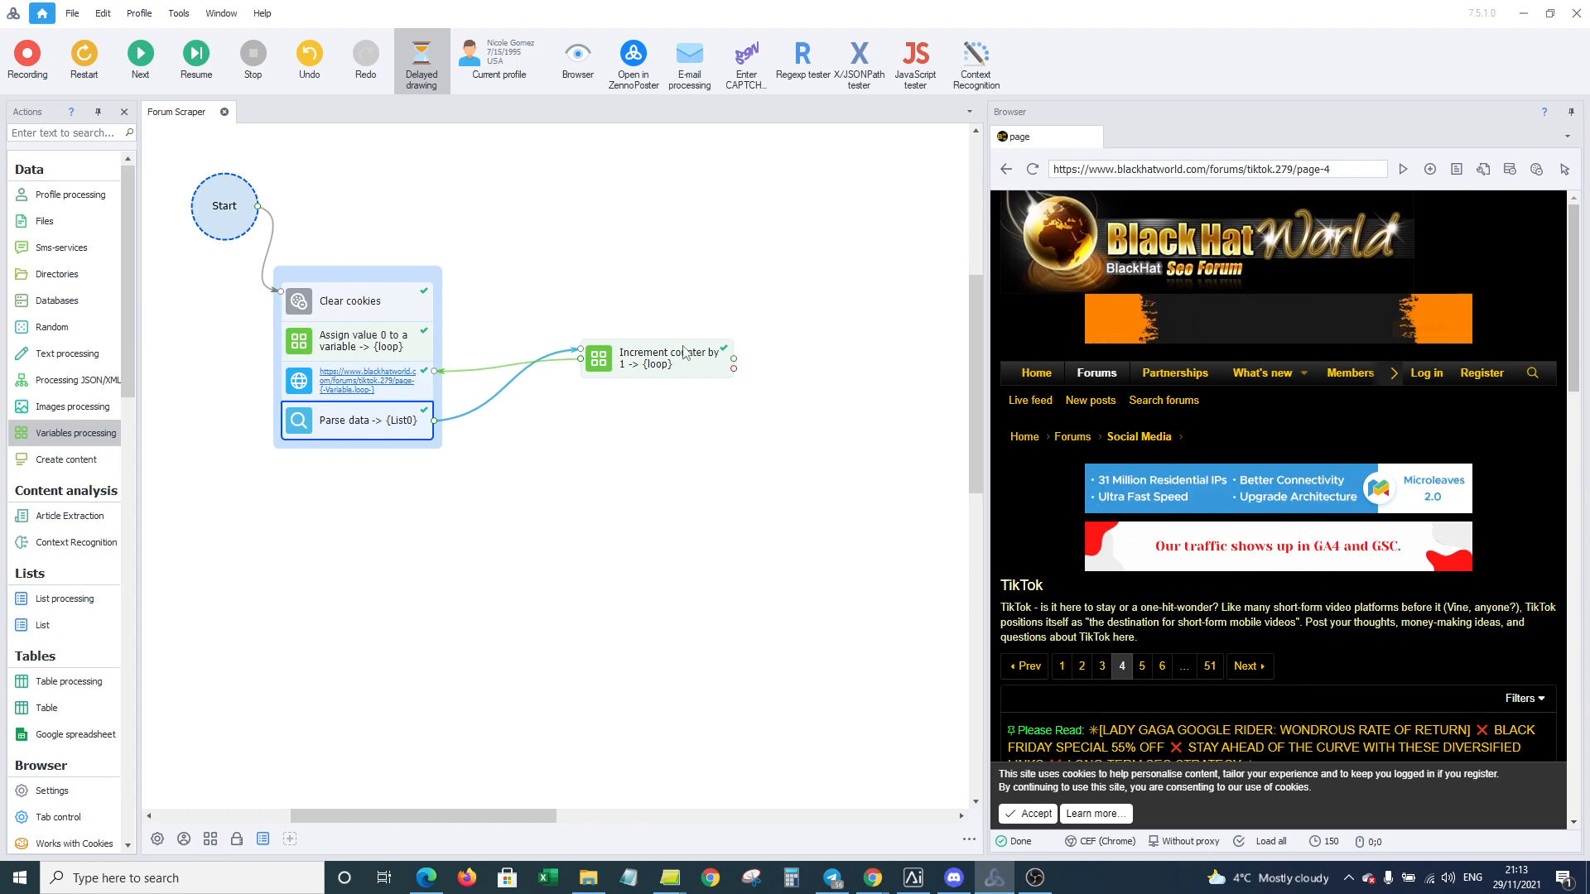
mouse_move(684, 352)
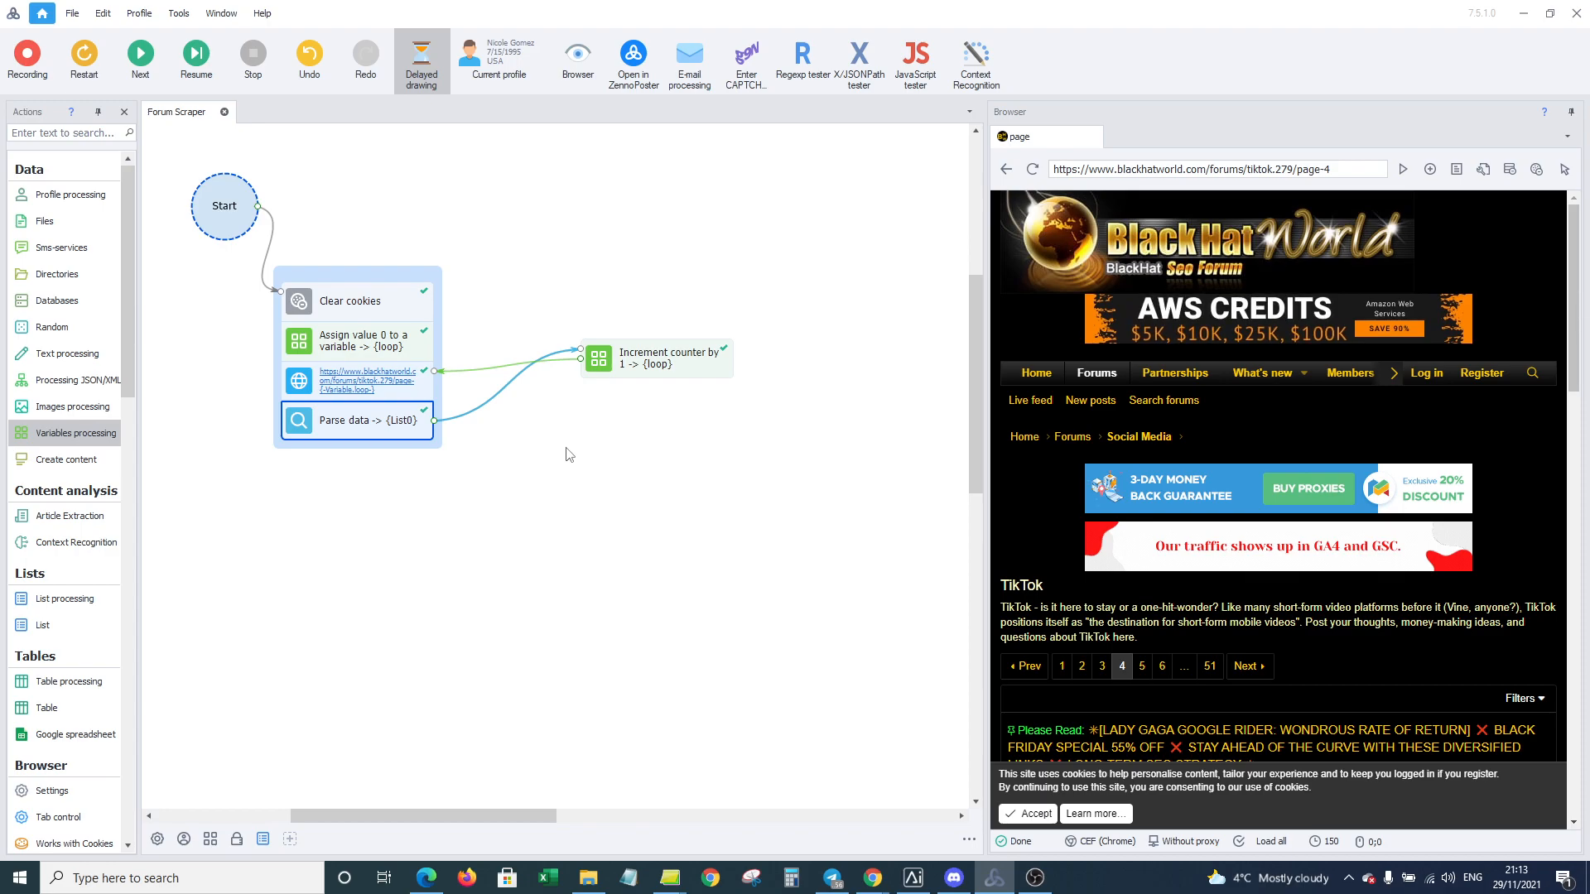